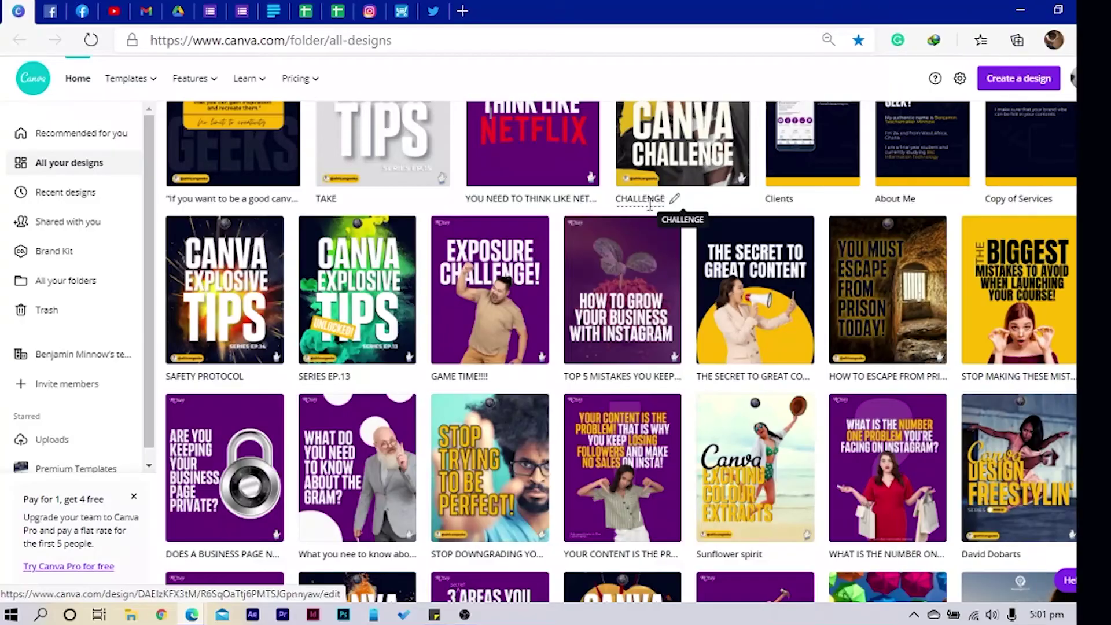
# Scroll through the saved designs on the All your designs page
pyautogui.scroll(-20, 404, 224)
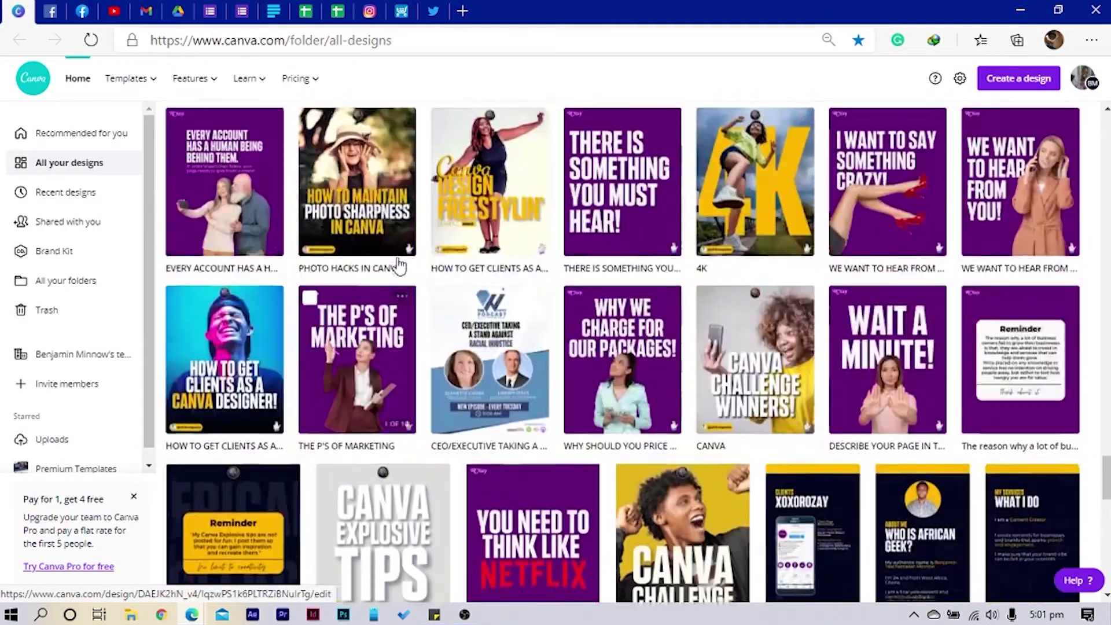
pyautogui.scroll(20, 551, 166)
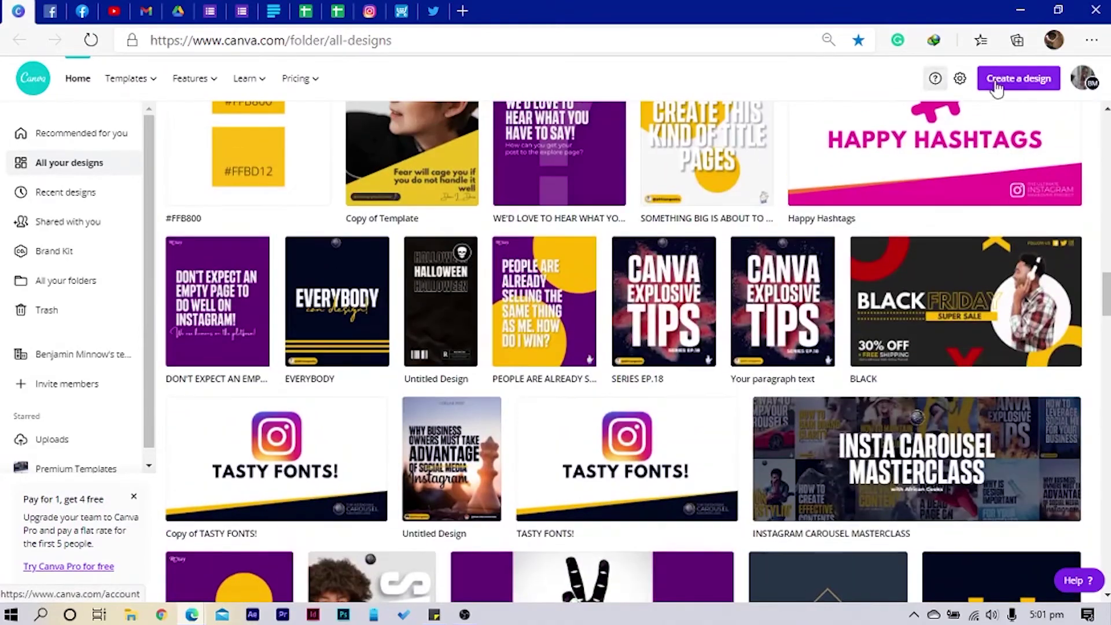
# Create a blank custom-size design of 1080 × 1350 px
pyautogui.click(1014, 84)
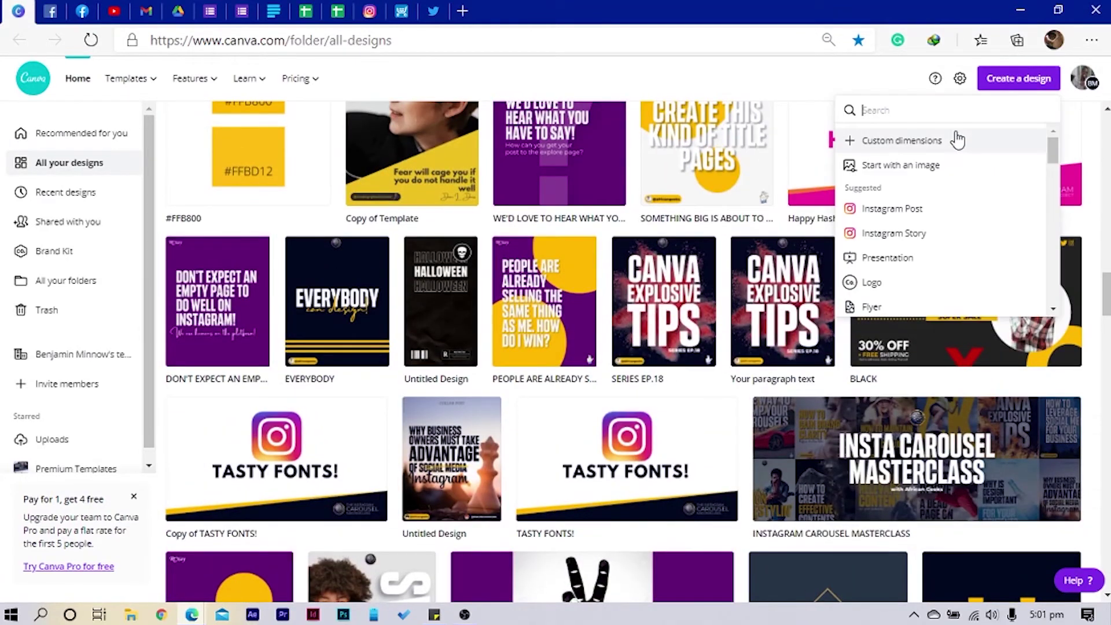
pyautogui.click(920, 144)
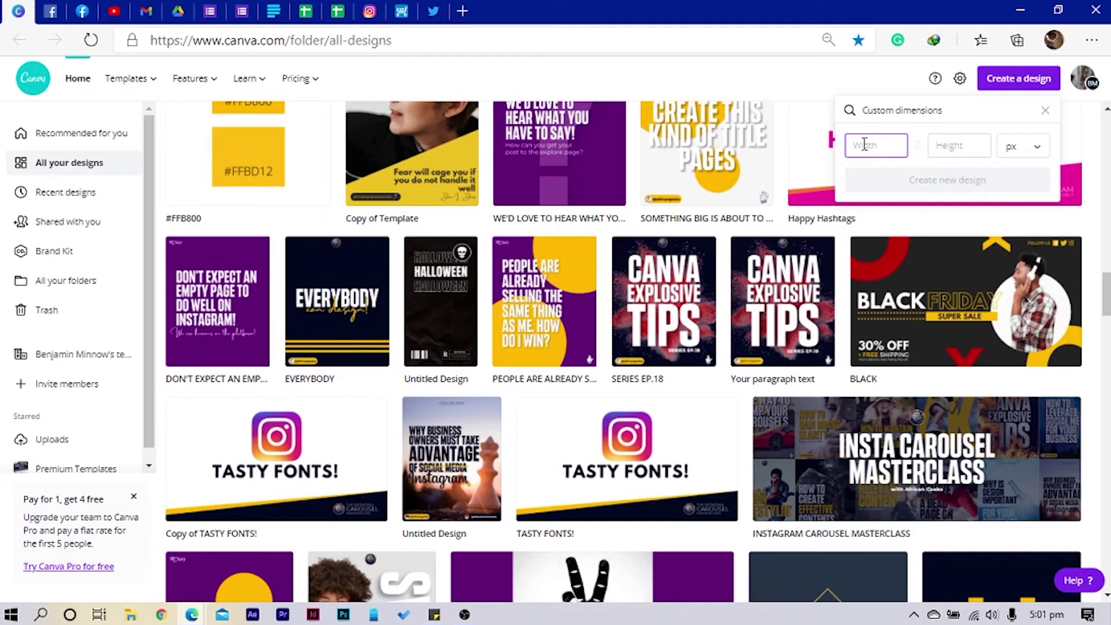
pyautogui.write('1080')
pyautogui.click(940, 145)
pyautogui.write('1350')
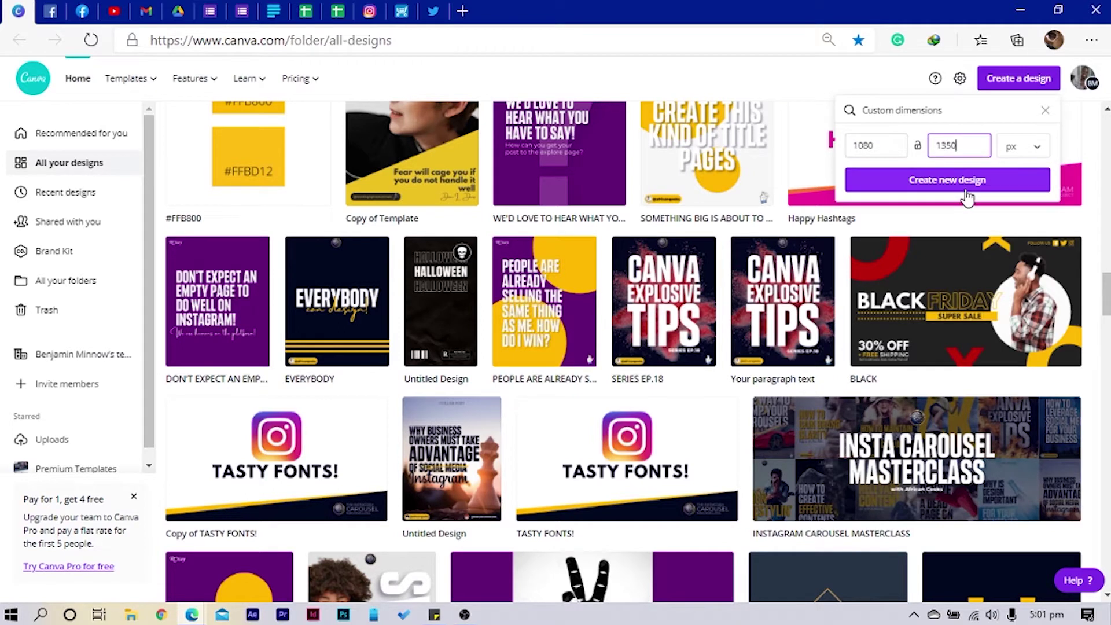
pyautogui.click(965, 187)
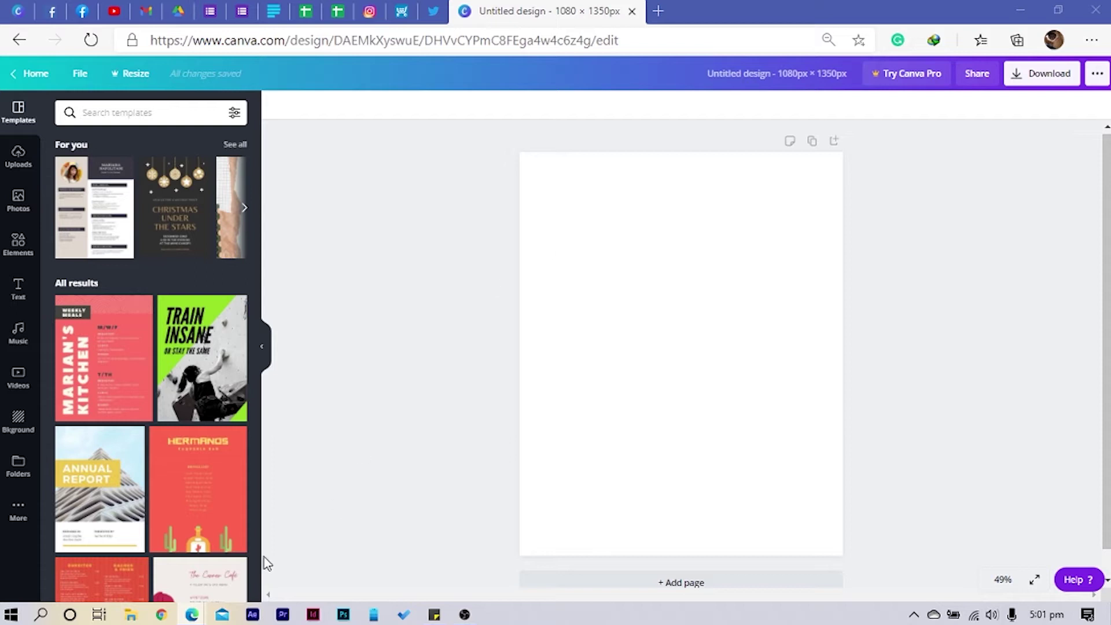
# Set the page background colour to light grey
pyautogui.click(624, 345)
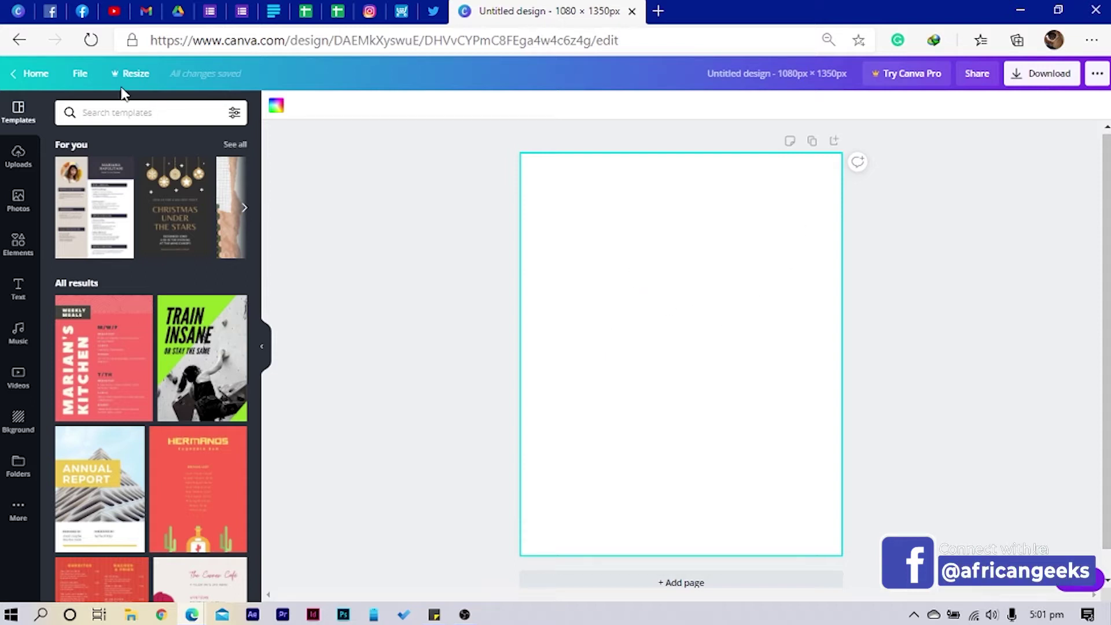
pyautogui.click(276, 107)
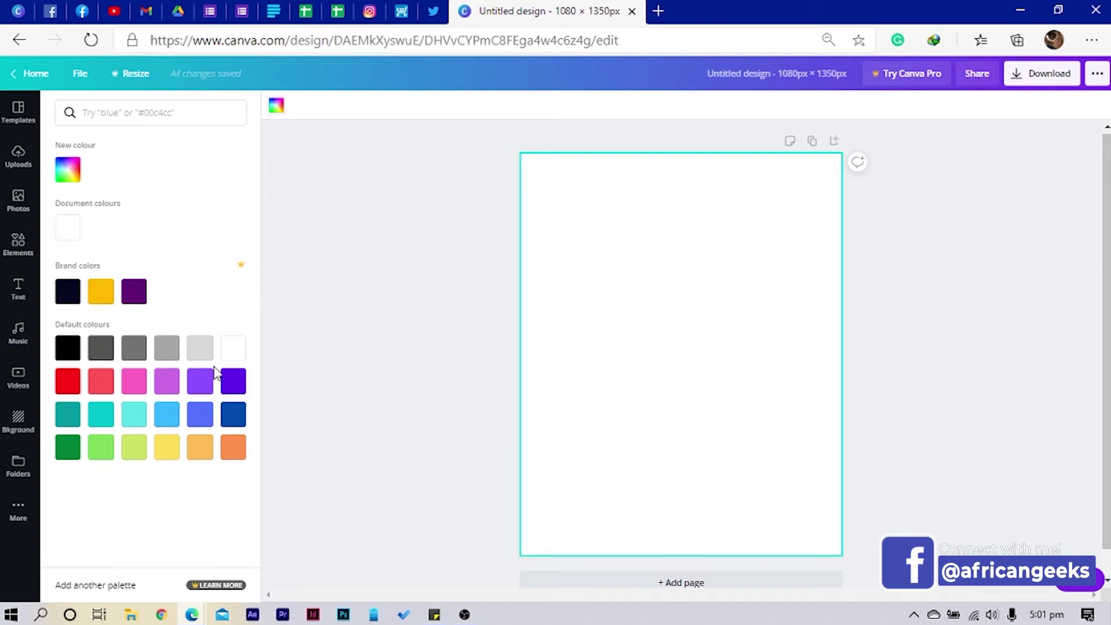
pyautogui.click(200, 348)
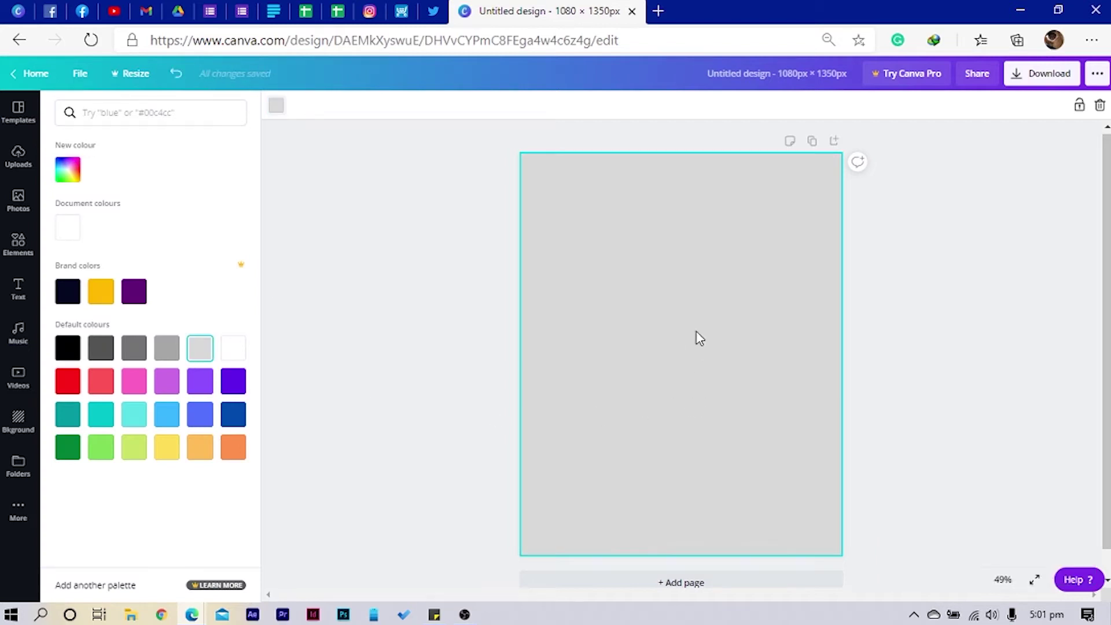
# Add a yellow rectangle sized as a 305-wide, full-height strip on the left edge
pyautogui.hotkey('ctrl', 'v')
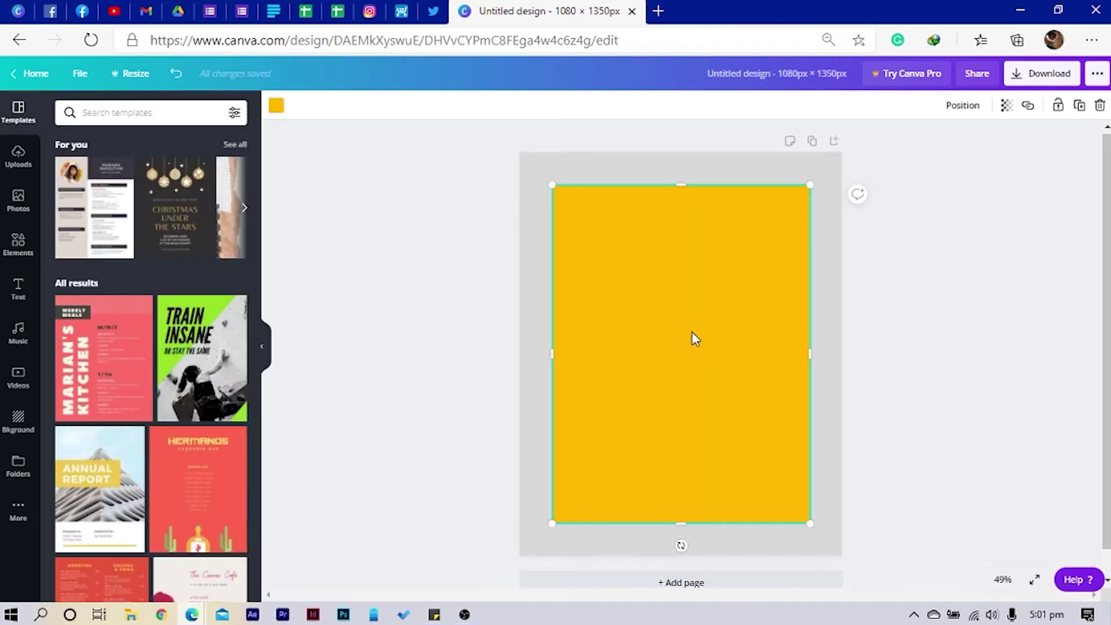
pyautogui.moveTo(685, 348); pyautogui.dragTo(654, 319)
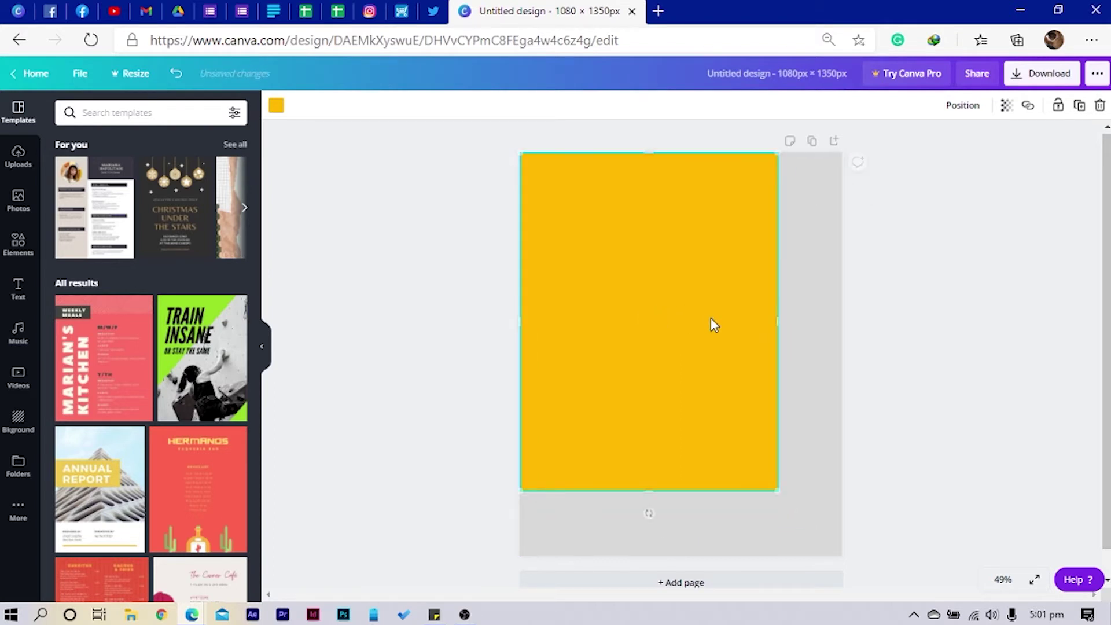
pyautogui.moveTo(782, 320); pyautogui.dragTo(612, 354)
pyautogui.moveTo(565, 491); pyautogui.dragTo(576, 559)
pyautogui.click(727, 450)
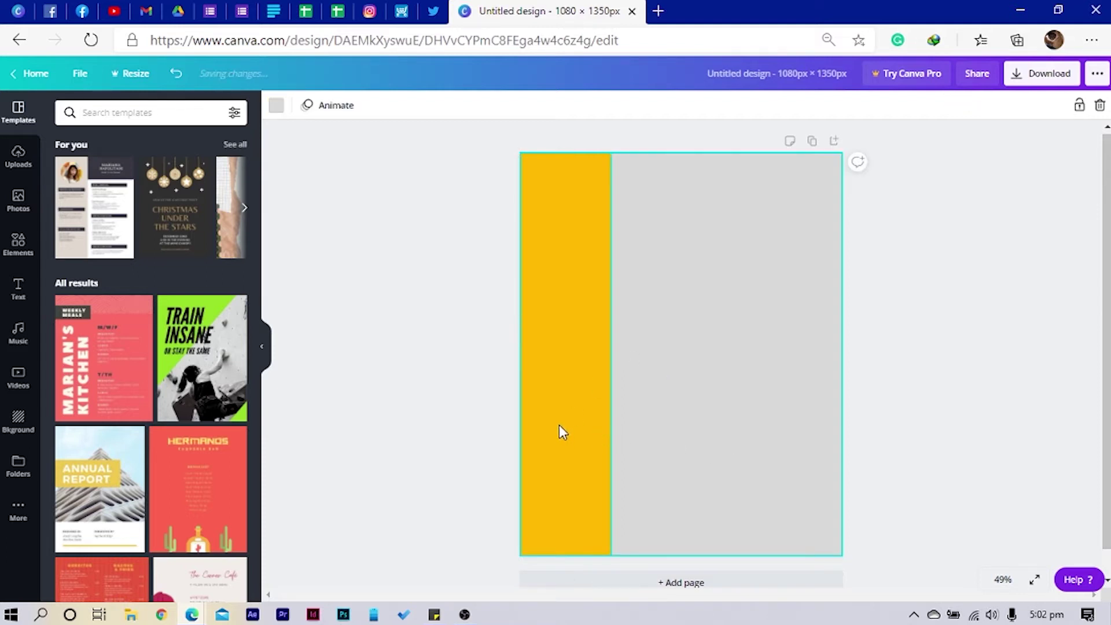
pyautogui.click(560, 428)
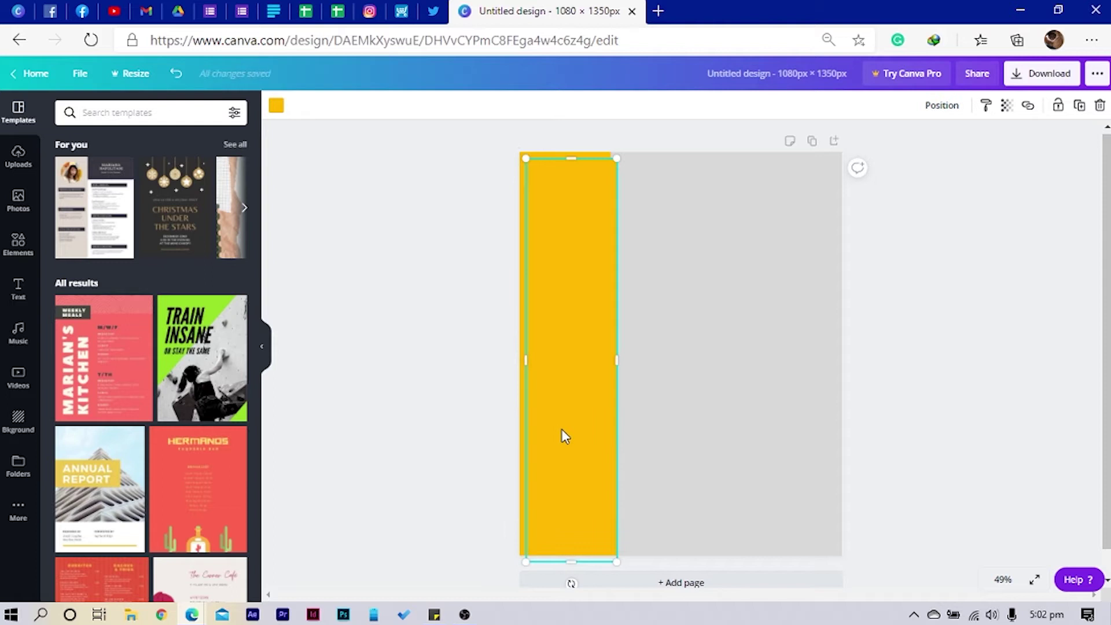
# Recolour the rectangle navy and shape it into a full-width top band
pyautogui.click(276, 107)
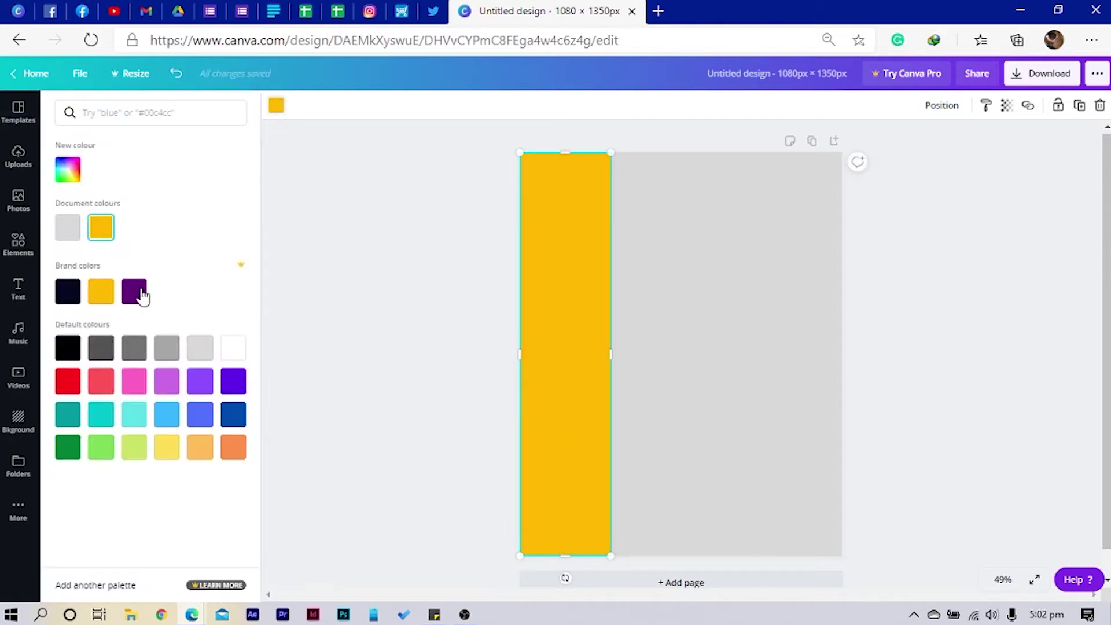
pyautogui.click(70, 294)
pyautogui.moveTo(560, 553); pyautogui.dragTo(547, 235)
pyautogui.moveTo(607, 203); pyautogui.dragTo(846, 210)
# Duplicate the navy band to make a matching band across the bottom
pyautogui.hotkey('ctrl', 'd')
pyautogui.moveTo(685, 197); pyautogui.dragTo(683, 514)
pyautogui.moveTo(680, 469); pyautogui.dragTo(645, 181)
pyautogui.hotkey('ctrl', 'd')
pyautogui.click(621, 187)
pyautogui.press('Delete')
# Select all the background shapes and lock them in place
pyautogui.moveTo(481, 156); pyautogui.dragTo(690, 564)
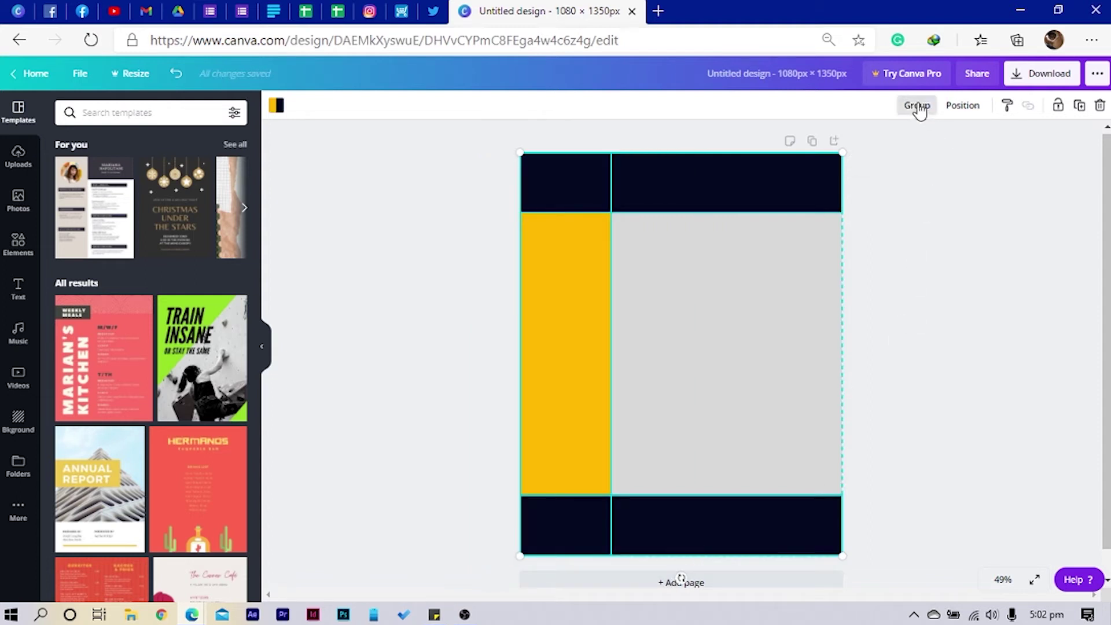
pyautogui.click(1057, 105)
pyautogui.click(1039, 218)
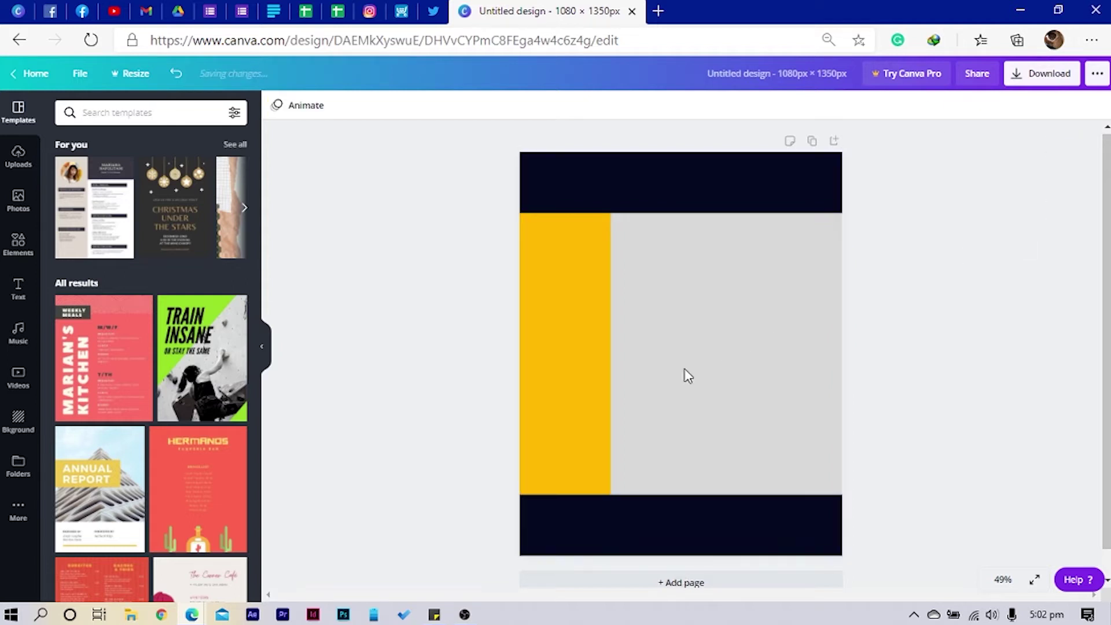
# Add a circle to the page and colour it navy
pyautogui.click(747, 387)
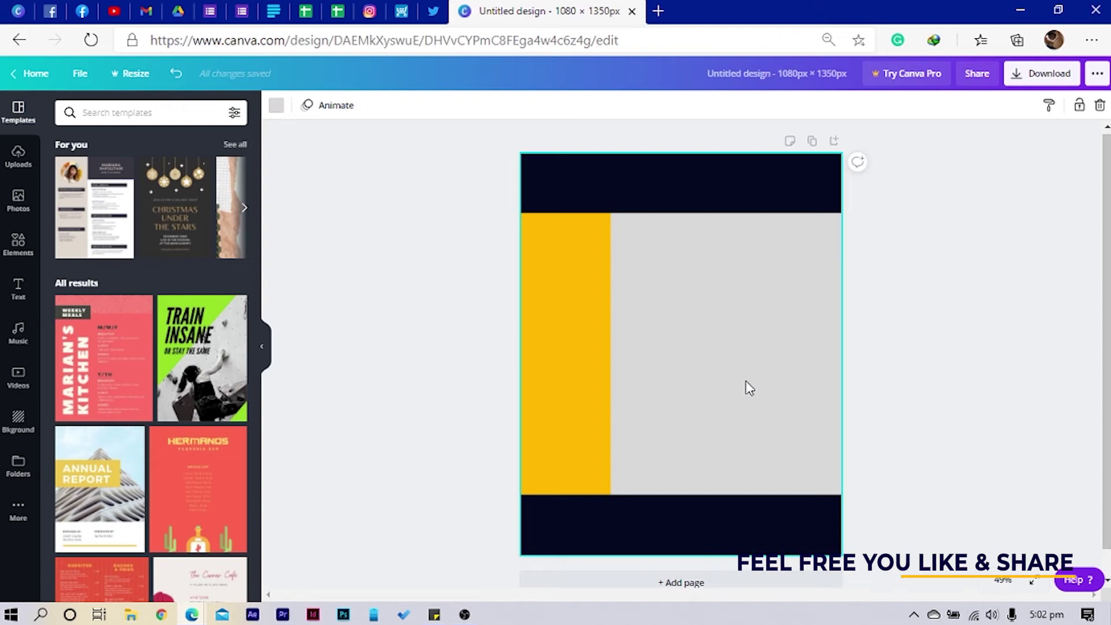
pyautogui.hotkey('ctrl', 'v')
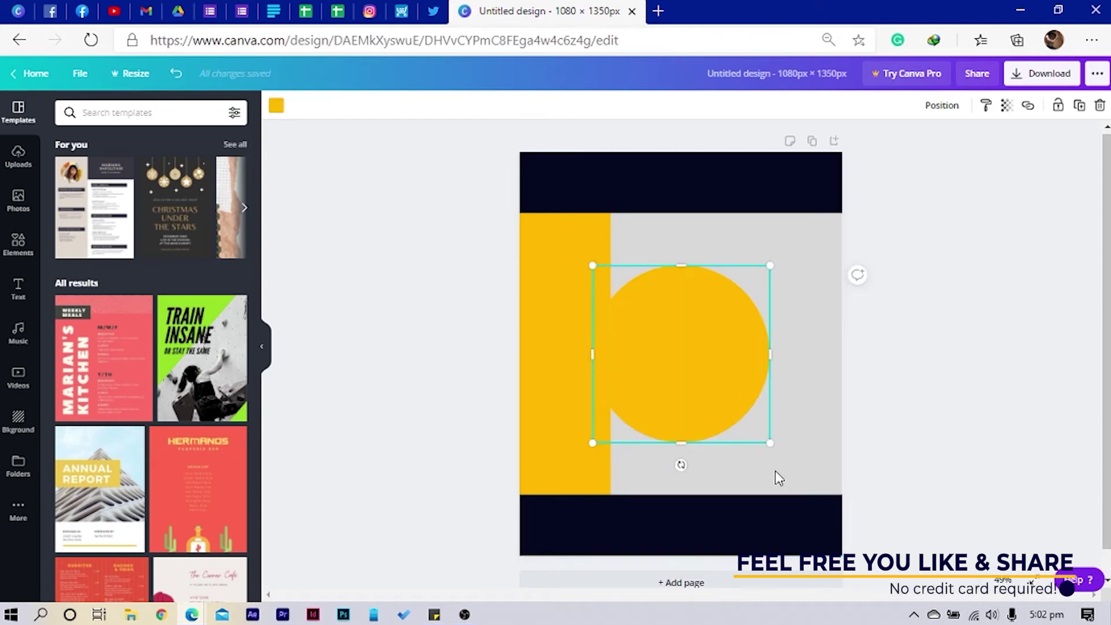
pyautogui.moveTo(656, 413); pyautogui.dragTo(686, 385)
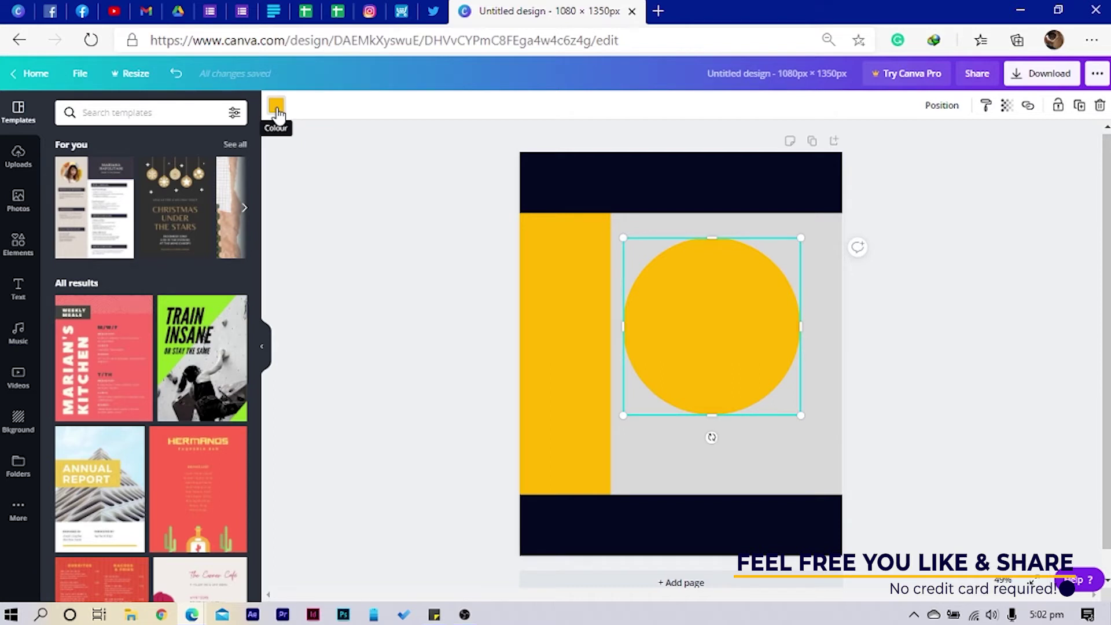
pyautogui.click(277, 107)
pyautogui.click(69, 291)
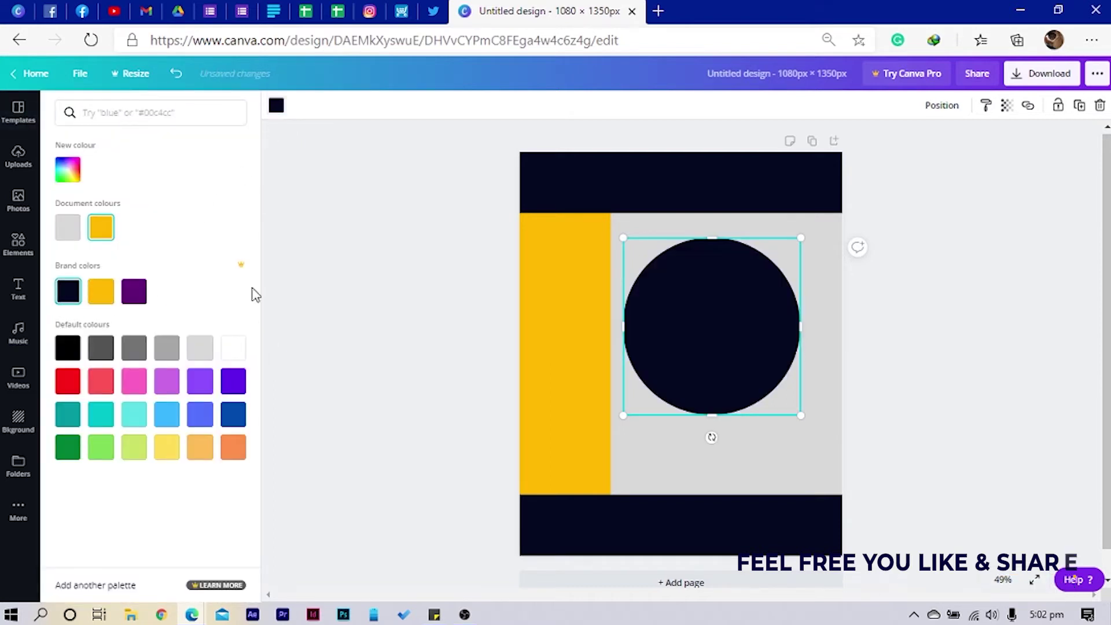
pyautogui.moveTo(689, 351); pyautogui.dragTo(692, 352)
# Shrink and centre a white inner circle inside the navy one, then select both
pyautogui.click(101, 291)
pyautogui.moveTo(624, 414); pyautogui.dragTo(643, 396)
pyautogui.moveTo(721, 334); pyautogui.dragTo(711, 343)
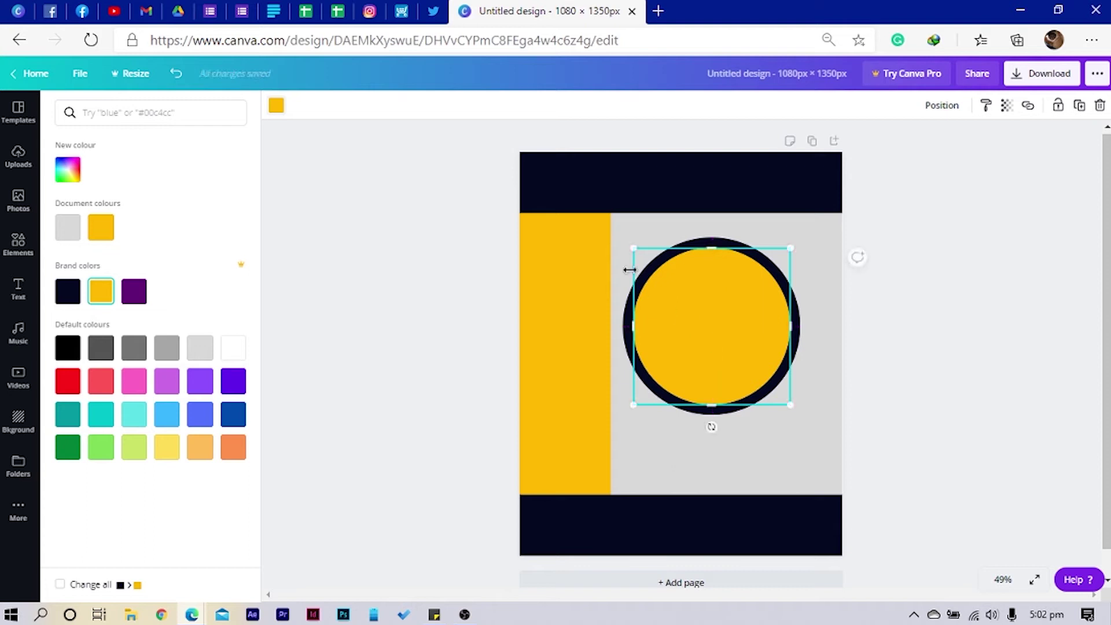
pyautogui.press('Escape')
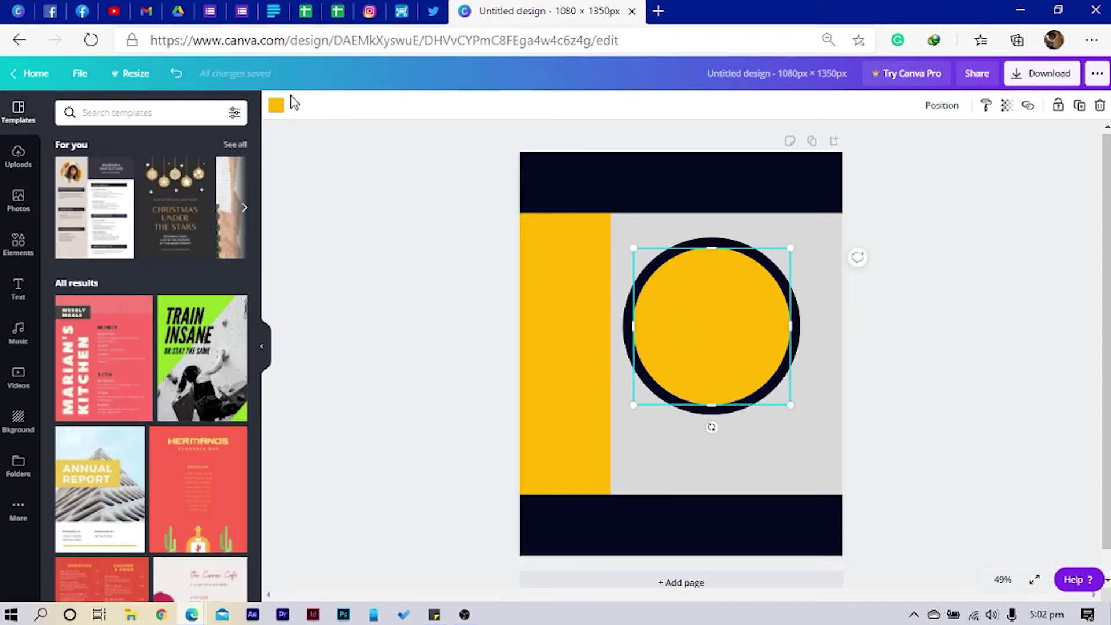
pyautogui.click(276, 105)
pyautogui.click(234, 347)
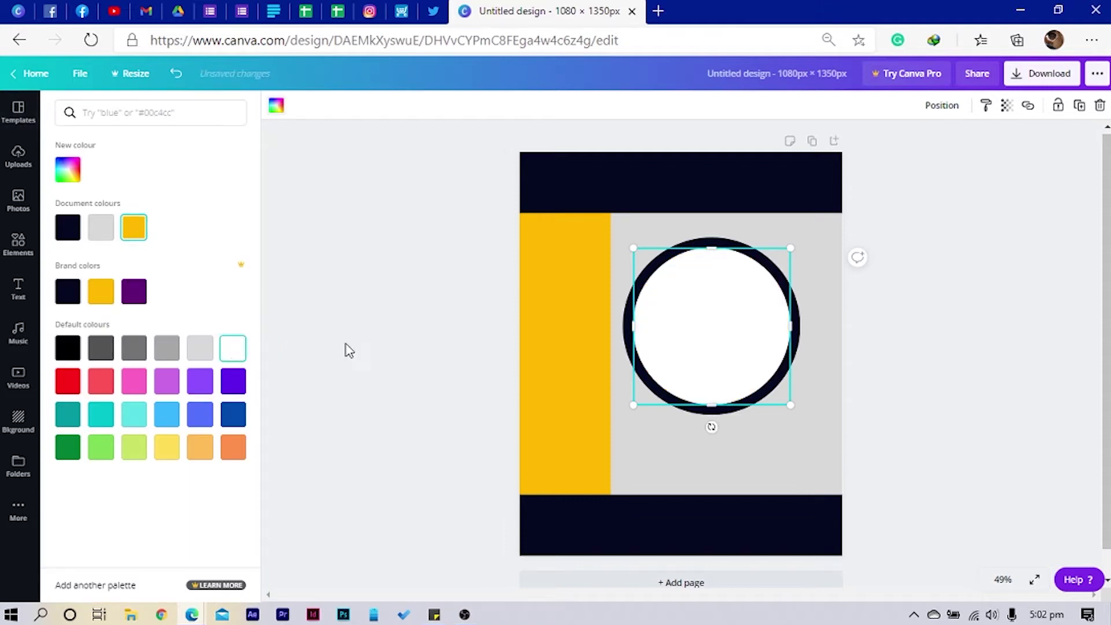
pyautogui.click(662, 437)
pyautogui.click(635, 403)
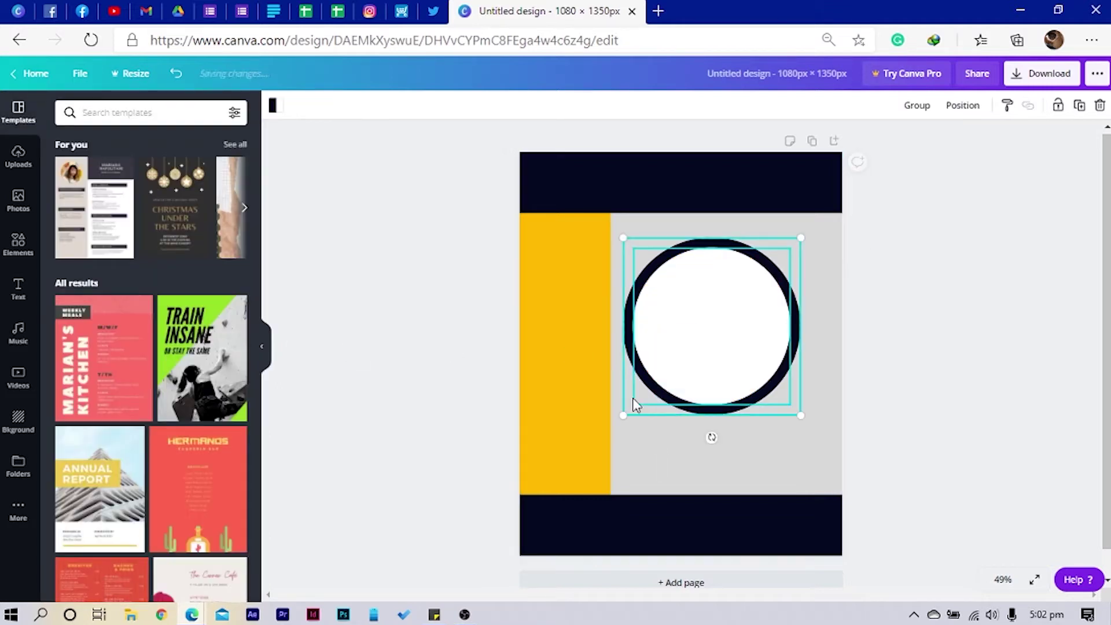
# Group the ringed circle, resize it to 275 × 275 and place it on the yellow–grey border
pyautogui.click(916, 105)
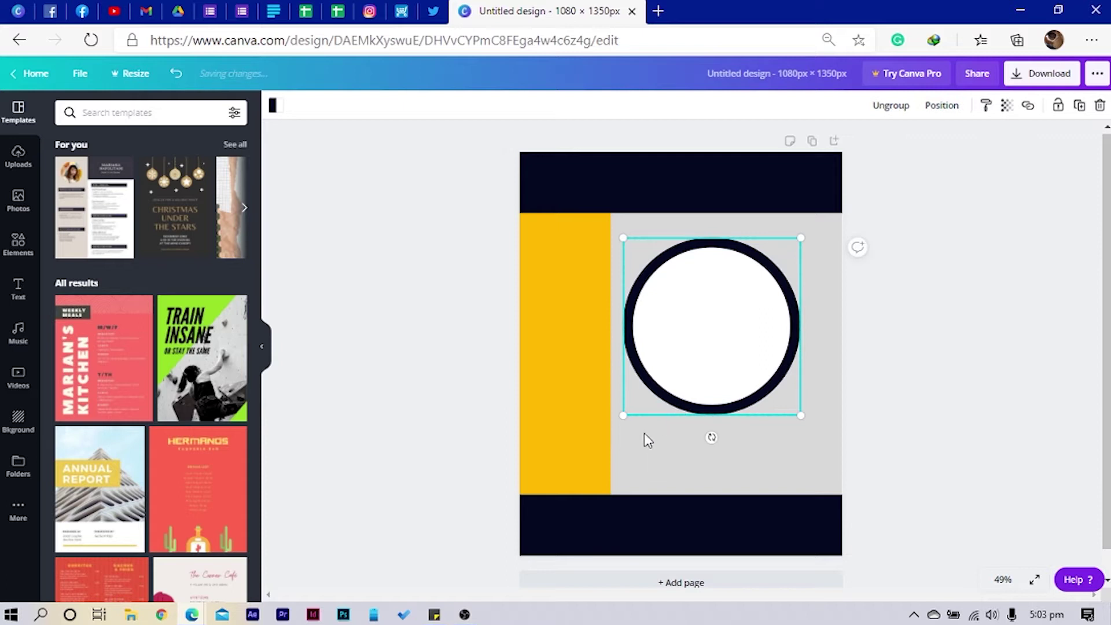
pyautogui.moveTo(623, 416); pyautogui.dragTo(728, 333)
pyautogui.moveTo(766, 290); pyautogui.dragTo(609, 477)
# Shrink the three stacked ringed circles slightly, then open the Elements library
pyautogui.moveTo(676, 231); pyautogui.dragTo(628, 513)
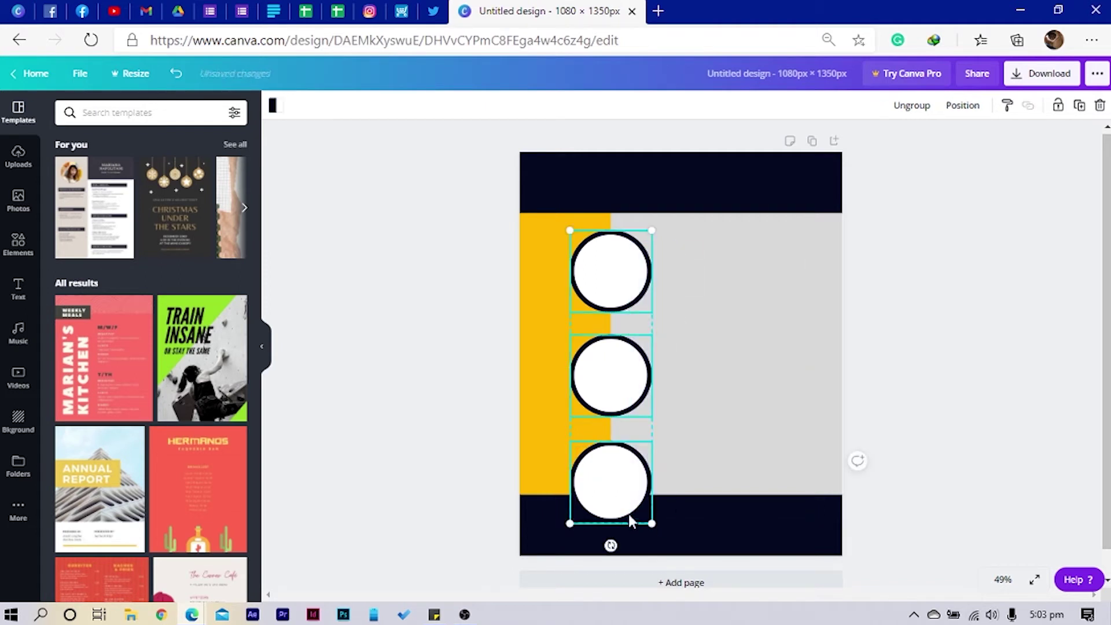
pyautogui.moveTo(564, 529); pyautogui.dragTo(615, 457)
pyautogui.click(386, 441)
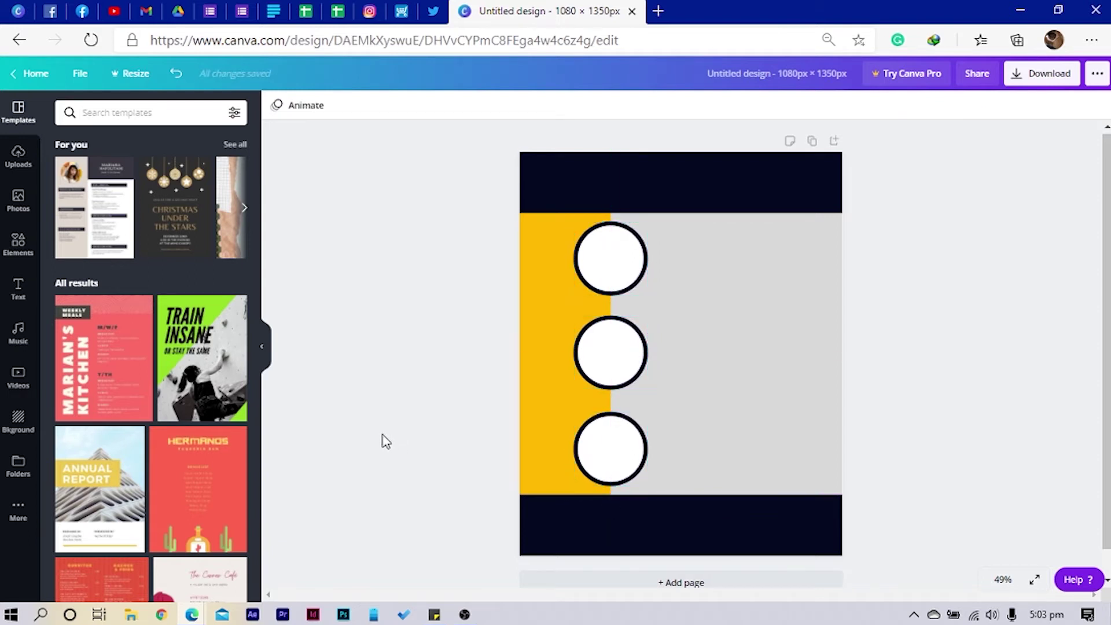
pyautogui.click(727, 370)
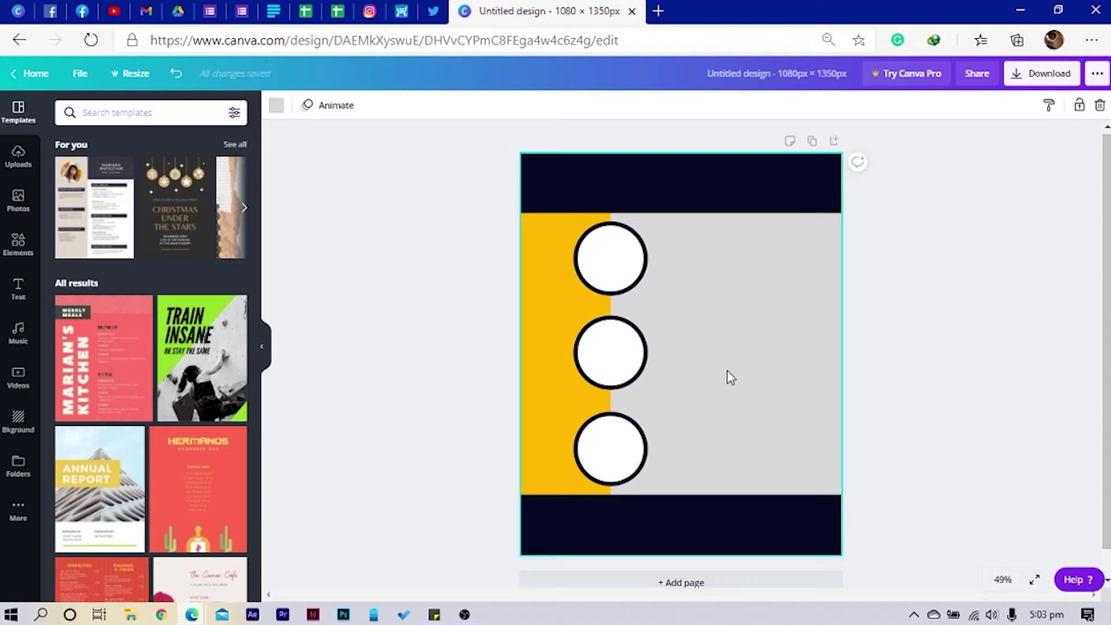
pyautogui.click(18, 246)
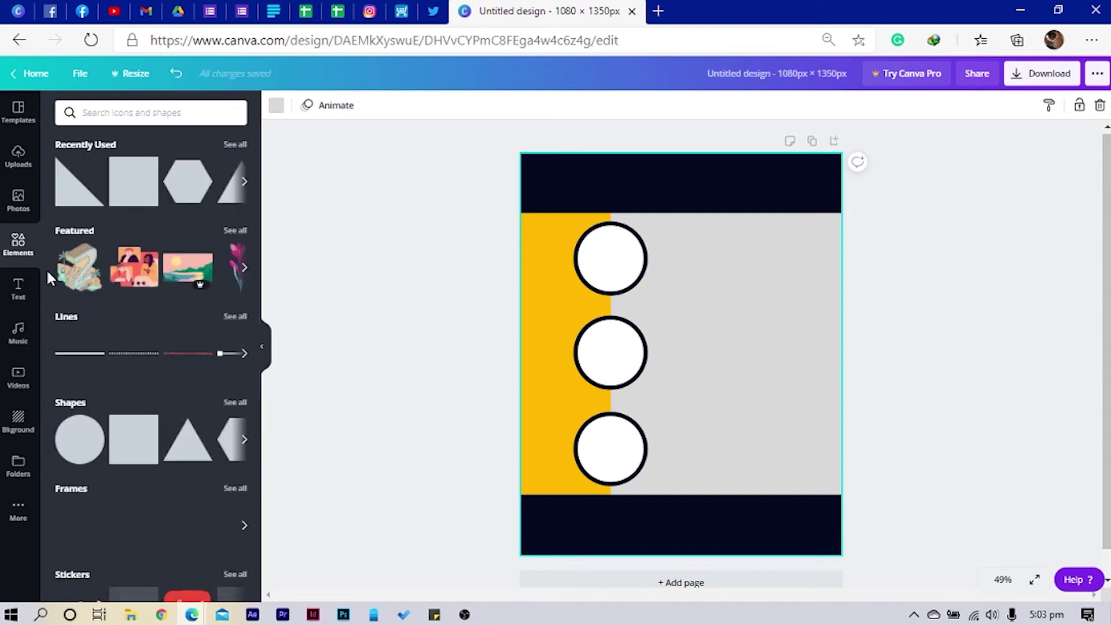
# Add the rounded shield shape, make it dark navy, rotate it 90° and widen it beside the top circle
pyautogui.scroll(-4, 104, 349)
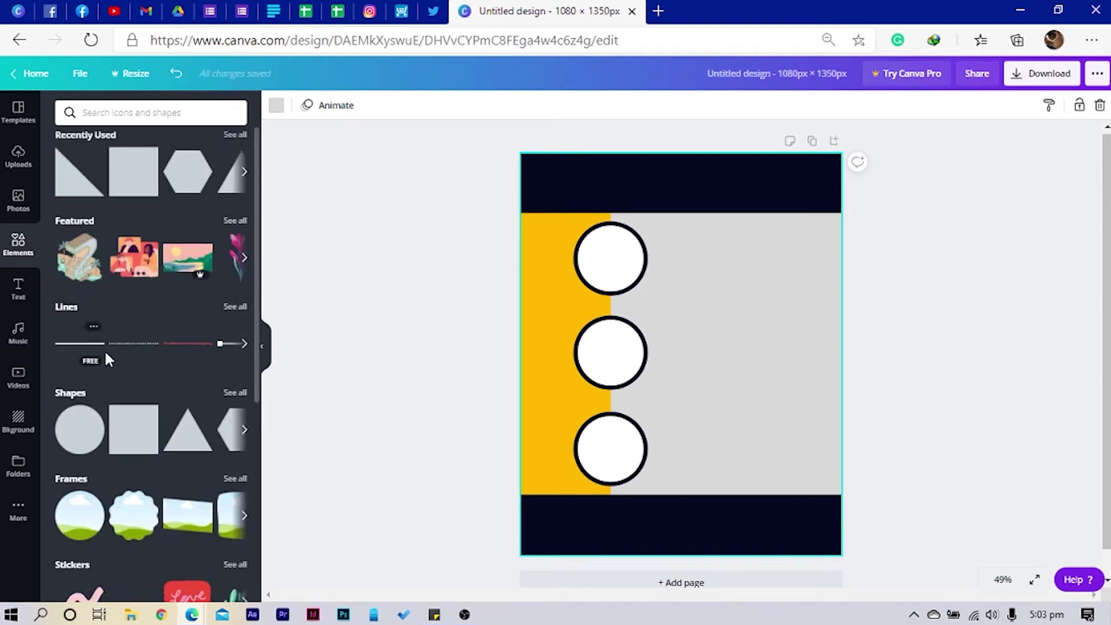
pyautogui.click(235, 188)
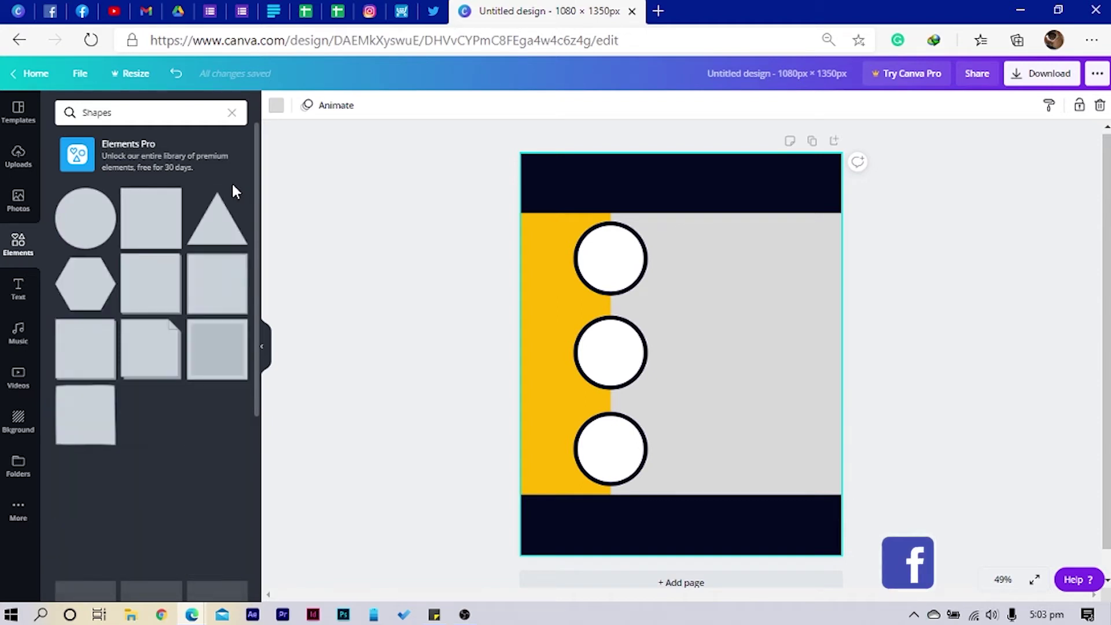
pyautogui.scroll(-3, 137, 311)
pyautogui.scroll(-5, 138, 311)
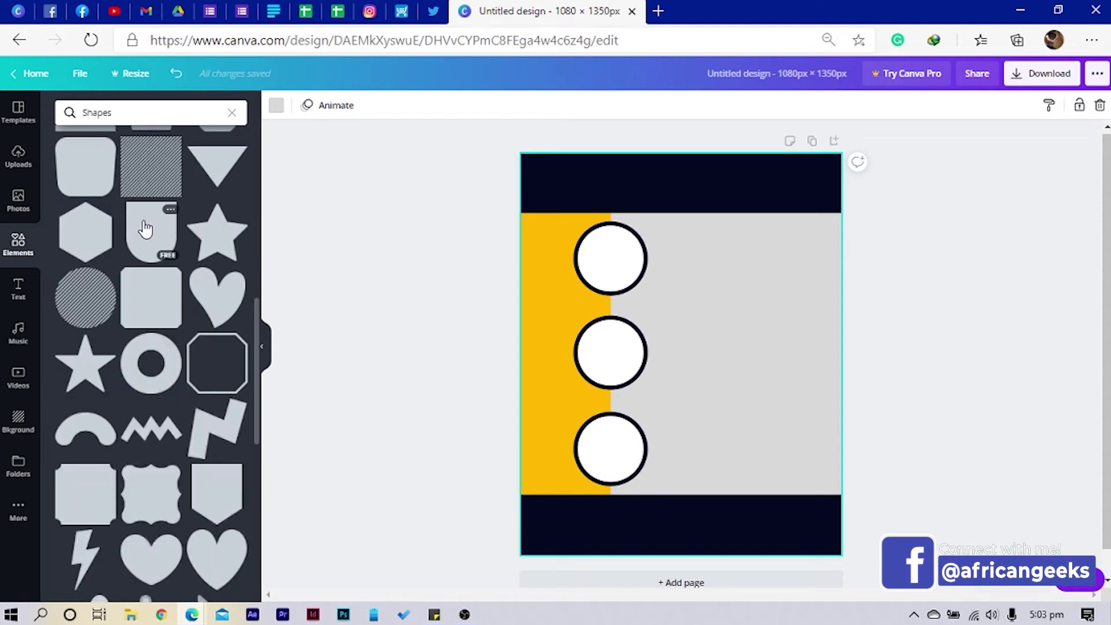
pyautogui.click(145, 228)
pyautogui.click(276, 105)
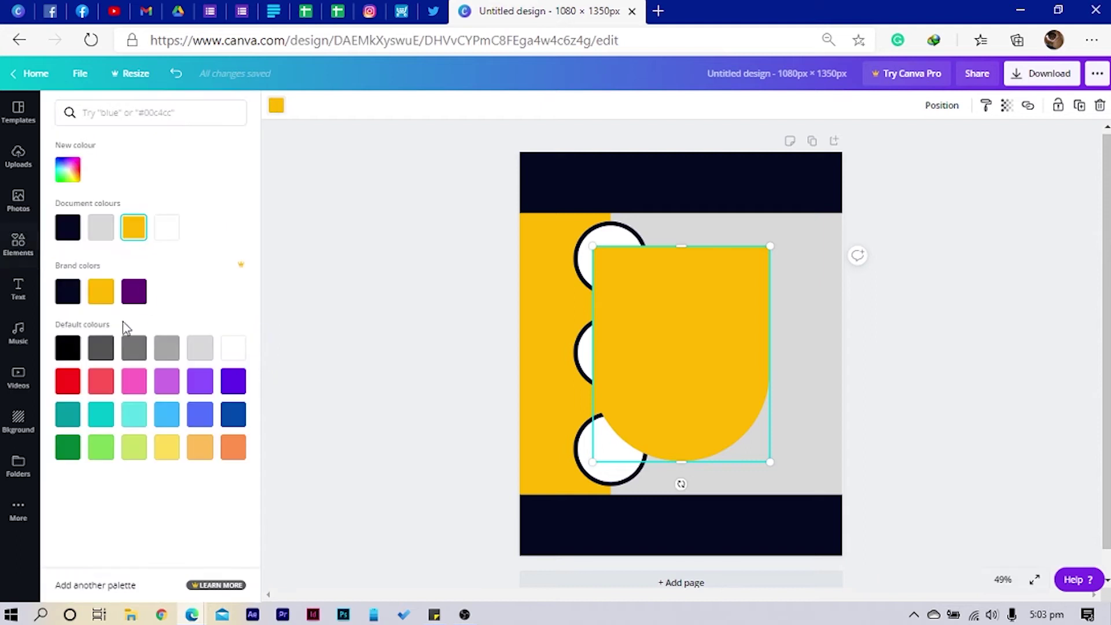
pyautogui.click(68, 292)
pyautogui.moveTo(681, 485)
pyautogui.mouseDown()
pyautogui.moveTo(546, 340)
pyautogui.moveTo(544, 353)
pyautogui.moveTo(709, 483)
pyautogui.moveTo(694, 470)
pyautogui.moveTo(701, 481)
pyautogui.mouseUp()
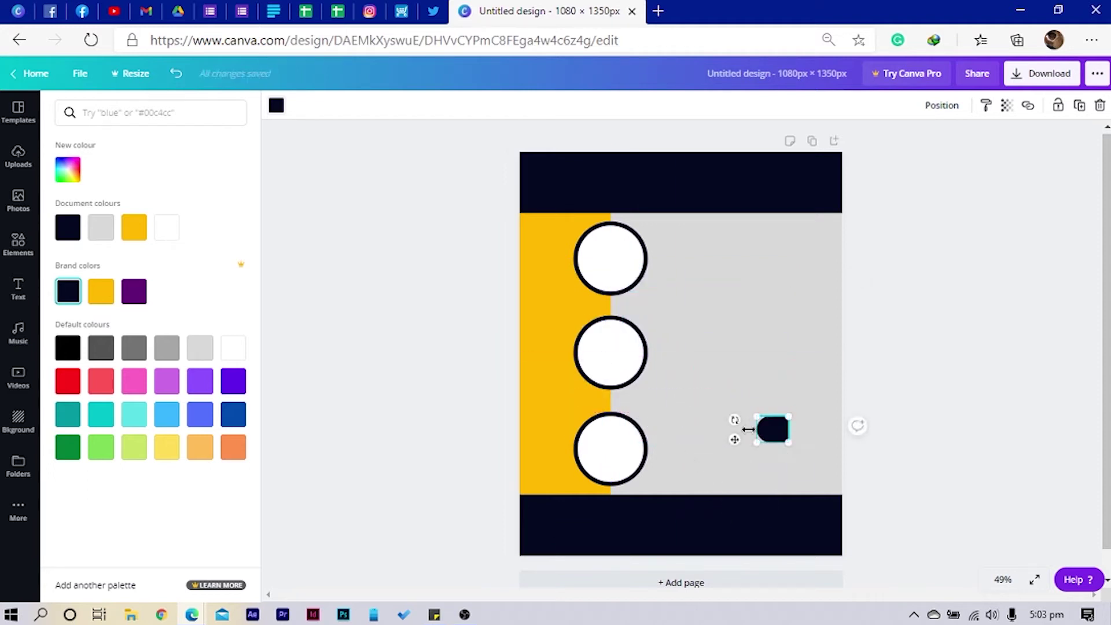
pyautogui.moveTo(758, 431); pyautogui.dragTo(535, 263)
pyautogui.moveTo(453, 239); pyautogui.dragTo(615, 459)
# Narrow the navy tab and place a copy beside the second circle
pyautogui.press('Escape')
pyautogui.click(483, 274)
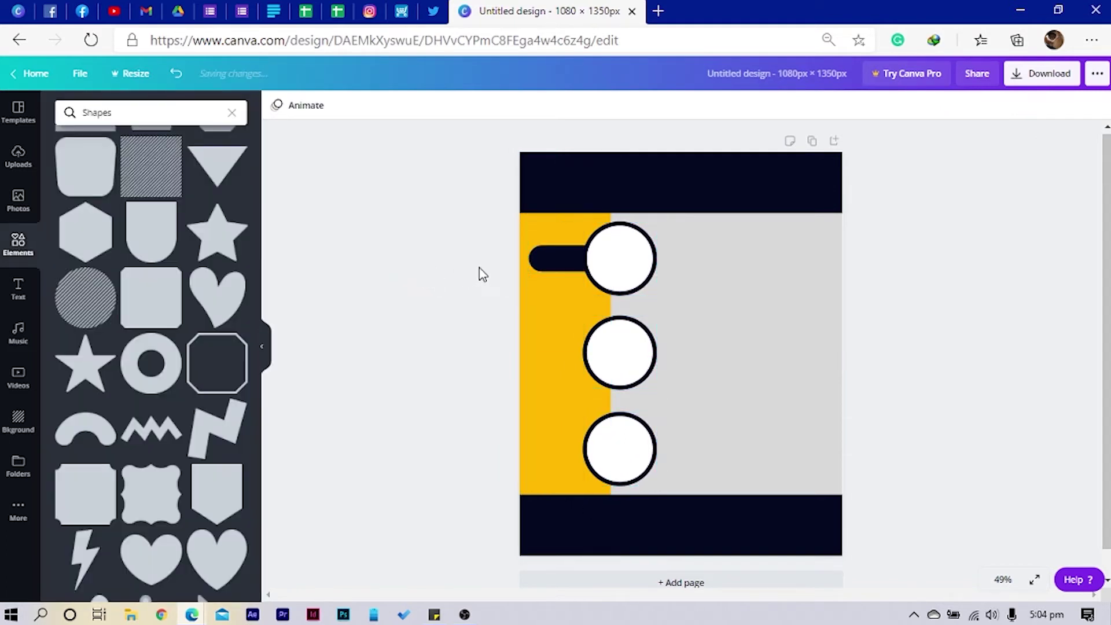
pyautogui.click(536, 265)
pyautogui.moveTo(524, 261); pyautogui.dragTo(539, 259)
pyautogui.click(434, 298)
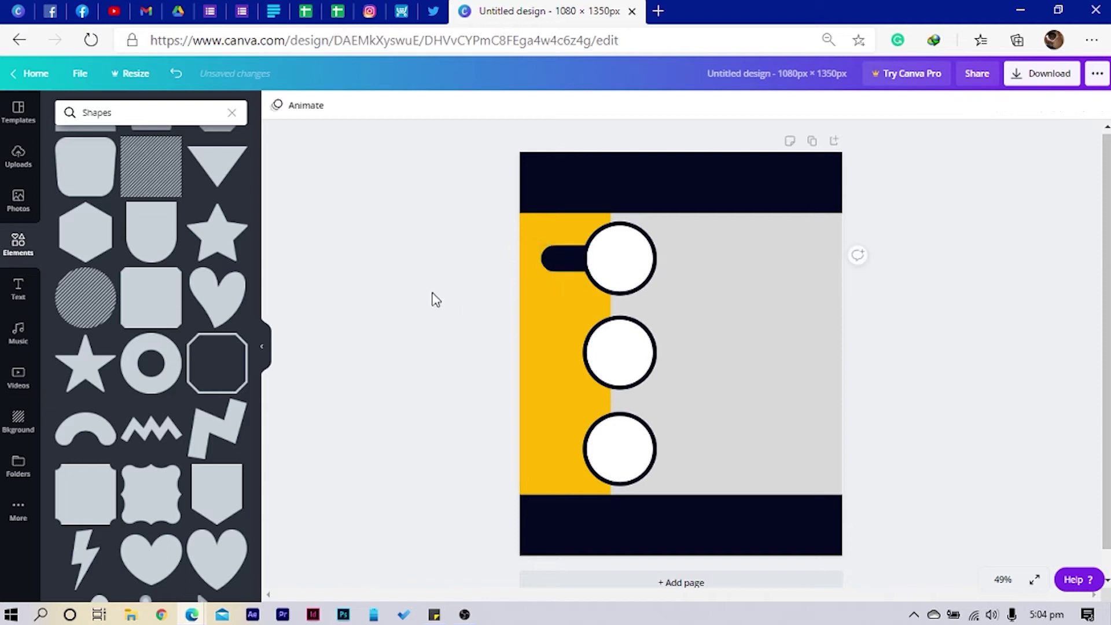
pyautogui.click(543, 260)
pyautogui.moveTo(567, 272); pyautogui.dragTo(566, 451)
pyautogui.click(389, 389)
pyautogui.click(556, 347)
# Position the bottom navy tab against the bottom circle and nudge it down
pyautogui.click(642, 471)
pyautogui.moveTo(634, 453)
pyautogui.mouseDown()
pyautogui.moveTo(642, 459)
pyautogui.moveTo(633, 453)
pyautogui.mouseUp()
pyautogui.click(570, 455)
pyautogui.moveTo(570, 456); pyautogui.dragTo(544, 416)
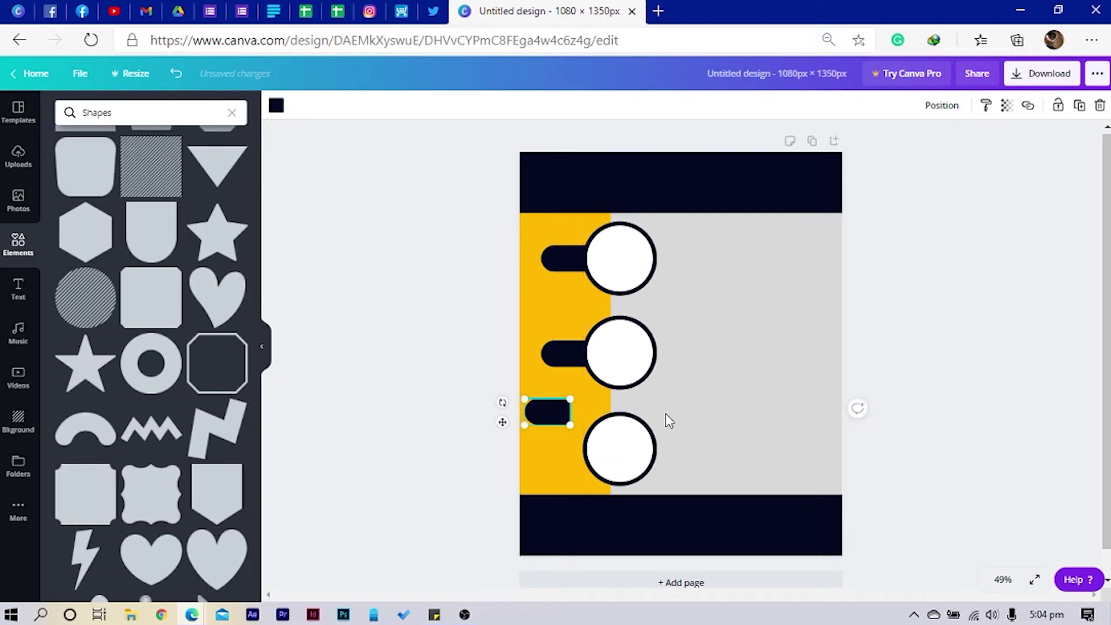
pyautogui.moveTo(624, 449); pyautogui.dragTo(627, 448)
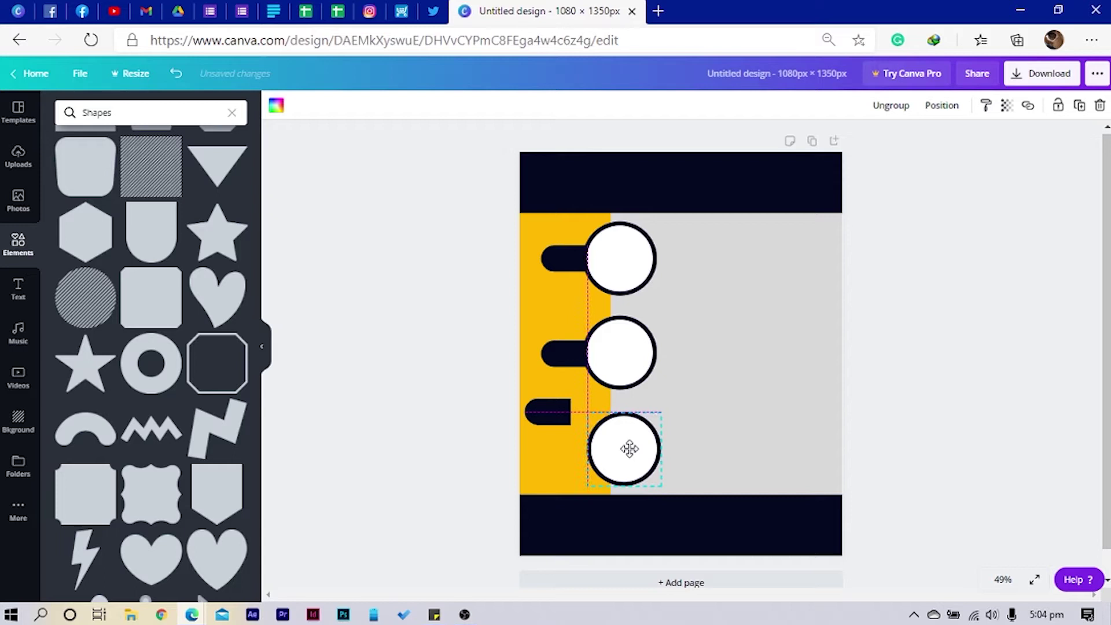
pyautogui.click(518, 430)
pyautogui.moveTo(559, 421)
pyautogui.mouseDown()
pyautogui.moveTo(572, 431)
pyautogui.moveTo(568, 414)
pyautogui.moveTo(575, 446)
pyautogui.moveTo(571, 407)
pyautogui.mouseUp()
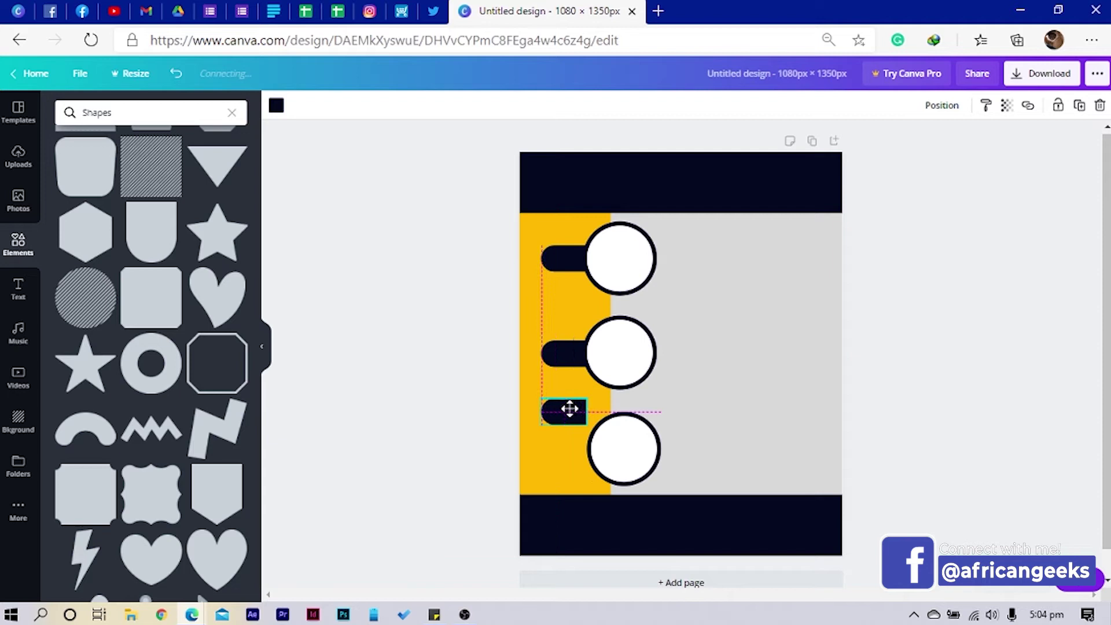
pyautogui.hotkey('shift', 'Down')
pyautogui.hotkey('shift', 'Down')
pyautogui.hotkey('shift', 'Down')
pyautogui.hotkey('shift', 'Down')
pyautogui.hotkey('shift', 'Down')
pyautogui.hotkey('shift', 'Down')
pyautogui.hotkey('shift', 'Down')
pyautogui.hotkey('shift', 'Down')
pyautogui.hotkey('shift', 'Down')
pyautogui.hotkey('shift', 'Down')
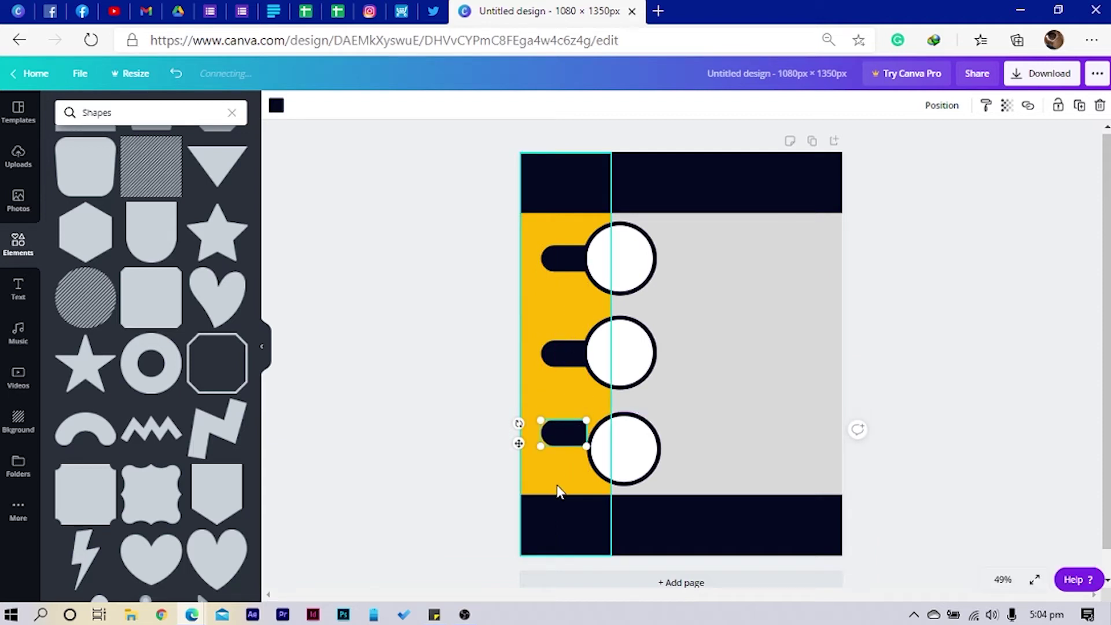
# Fine-tune the bottom tab and circle so they line up with the rows above
pyautogui.click(723, 446)
pyautogui.click(558, 449)
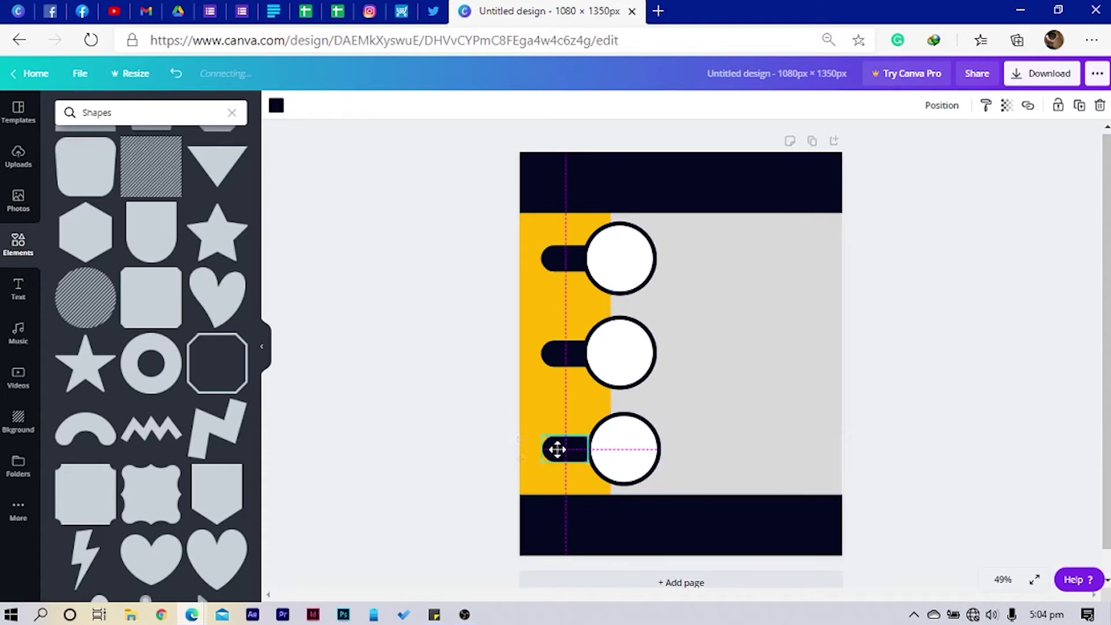
pyautogui.moveTo(557, 449)
pyautogui.mouseDown()
pyautogui.moveTo(544, 450)
pyautogui.moveTo(554, 449)
pyautogui.mouseUp()
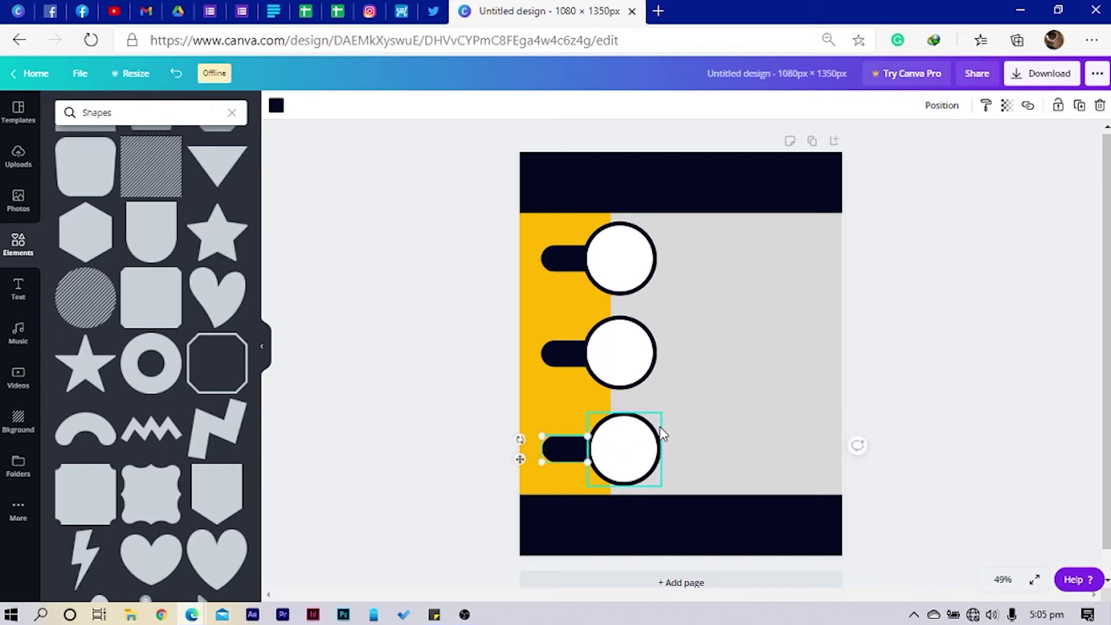
pyautogui.click(694, 421)
pyautogui.moveTo(661, 440); pyautogui.dragTo(640, 454)
pyautogui.click(694, 452)
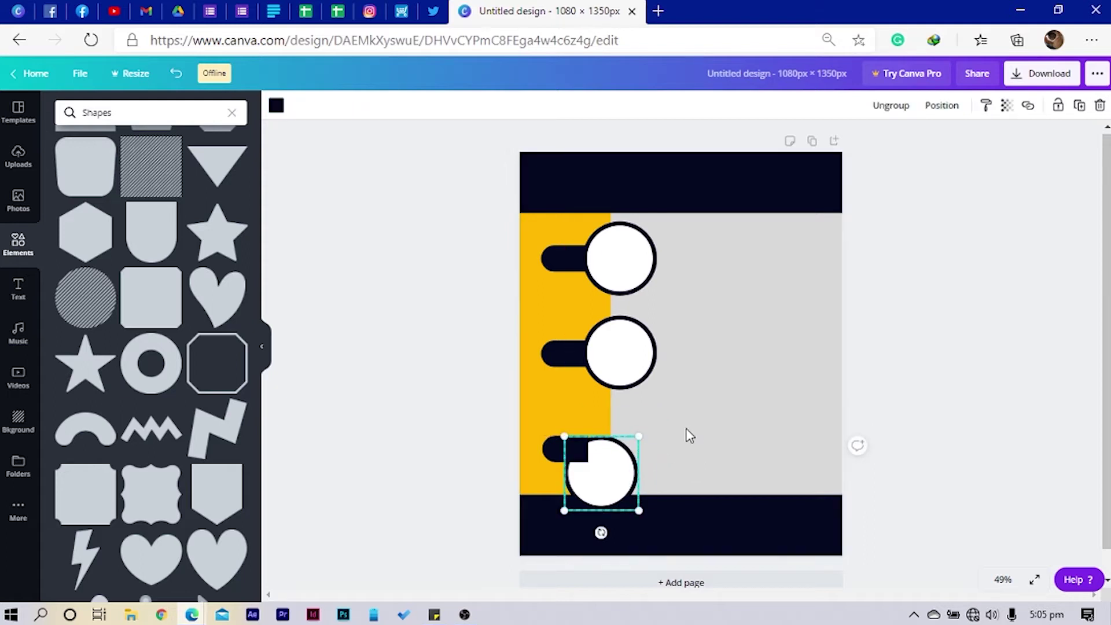
pyautogui.hotkey('ctrl', 'z')
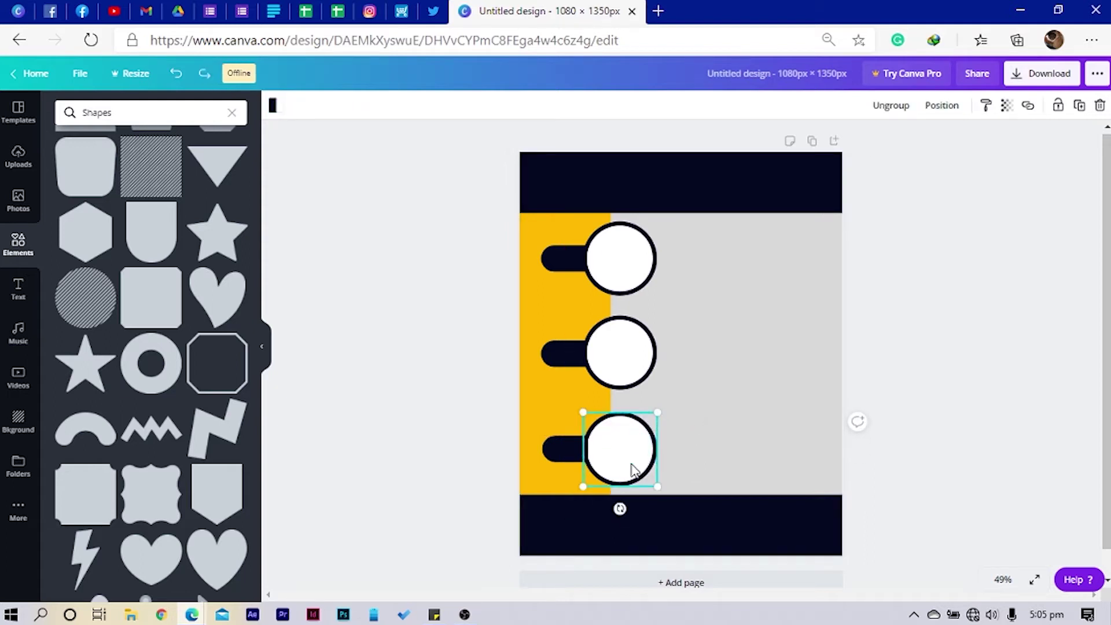
pyautogui.press('Right')
pyautogui.press('Right')
pyautogui.press('Right')
pyautogui.press('Right')
pyautogui.press('Right')
pyautogui.press('Right')
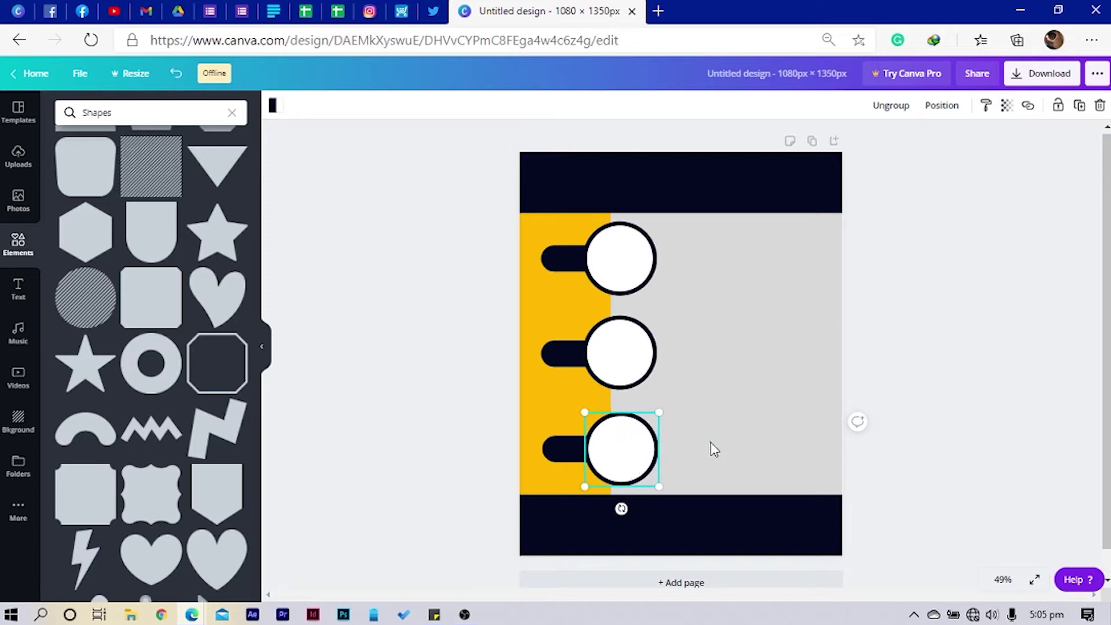
pyautogui.click(711, 443)
pyautogui.moveTo(448, 436); pyautogui.dragTo(482, 460)
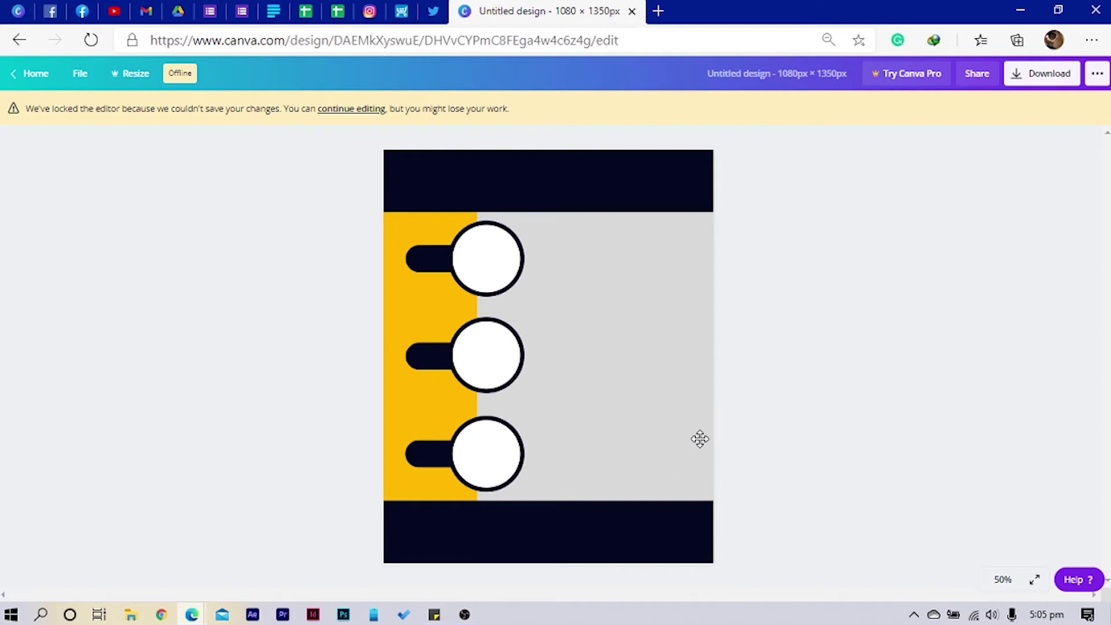
# Resume editing from the warning bar and reselect the bottom tab and circle to check alignment
pyautogui.click(334, 111)
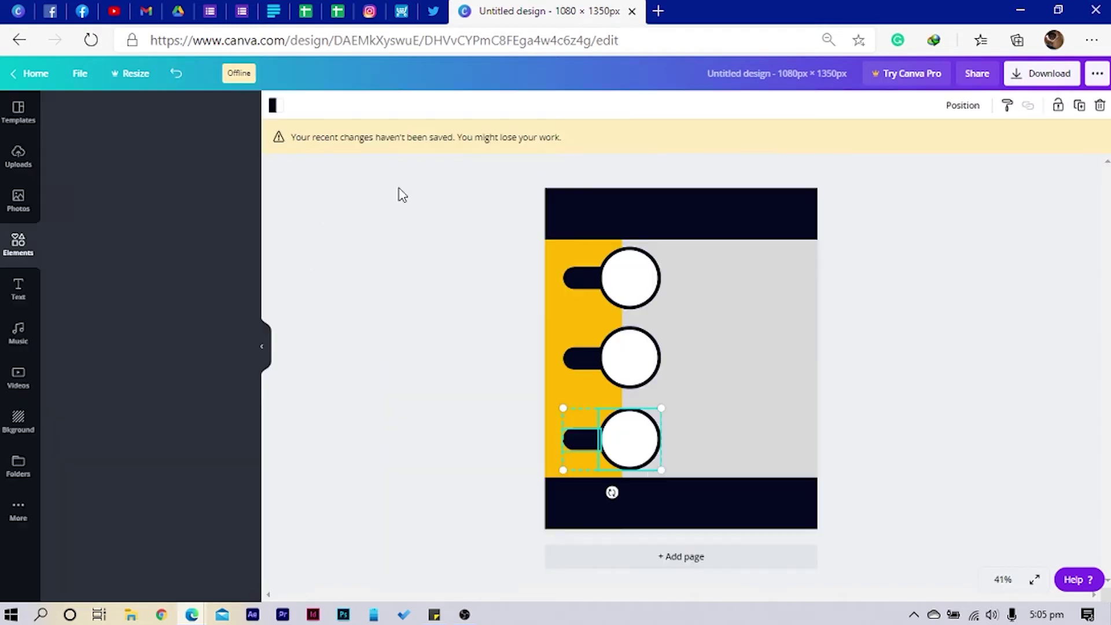
pyautogui.click(476, 443)
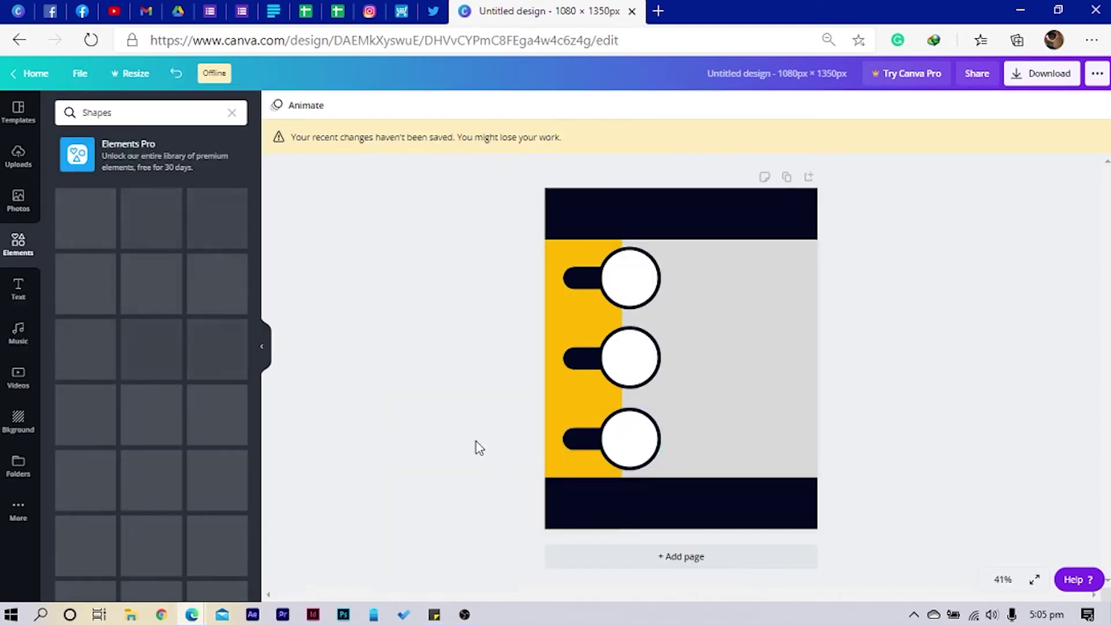
pyautogui.moveTo(454, 426); pyautogui.dragTo(639, 441)
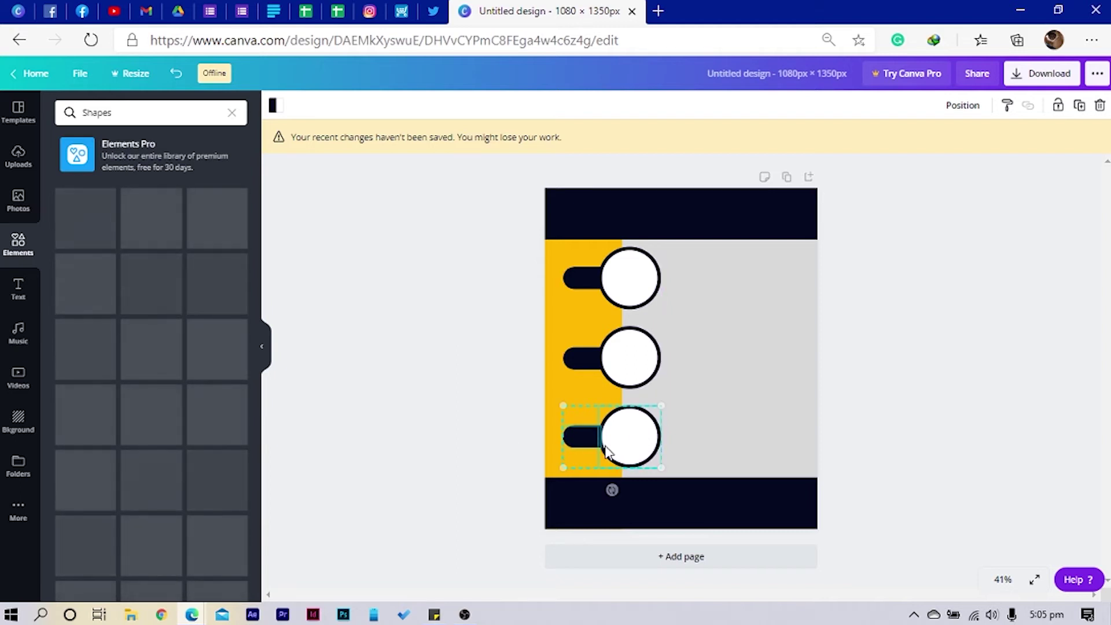
pyautogui.click(513, 446)
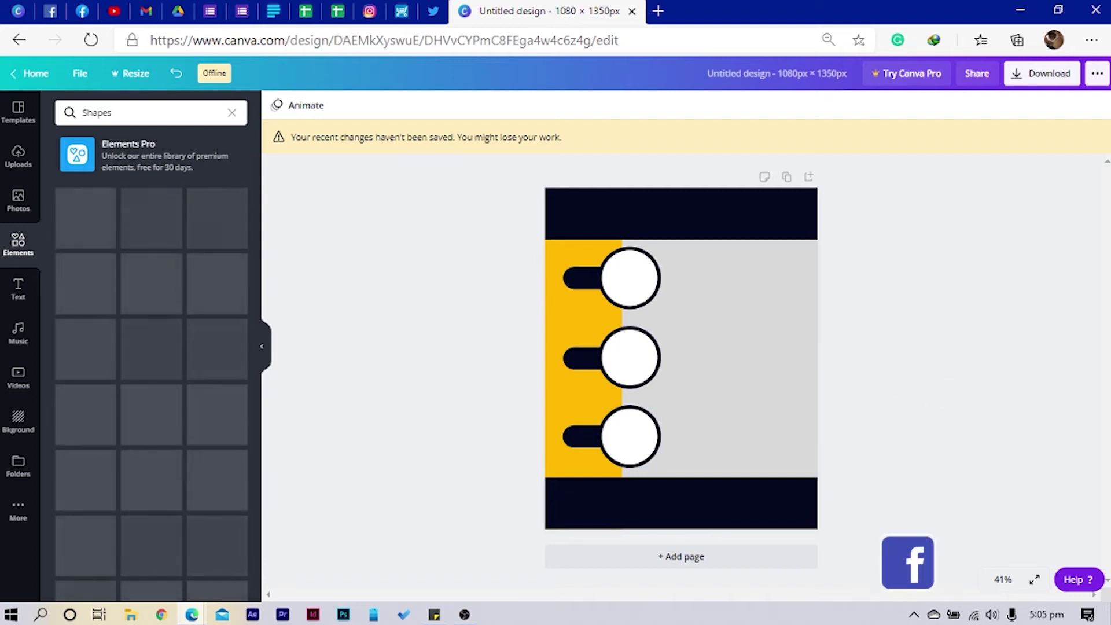
pyautogui.click(707, 354)
# Copy a navy tab onto the grey area right of the top circle and add a second piece to lengthen it
pyautogui.click(578, 369)
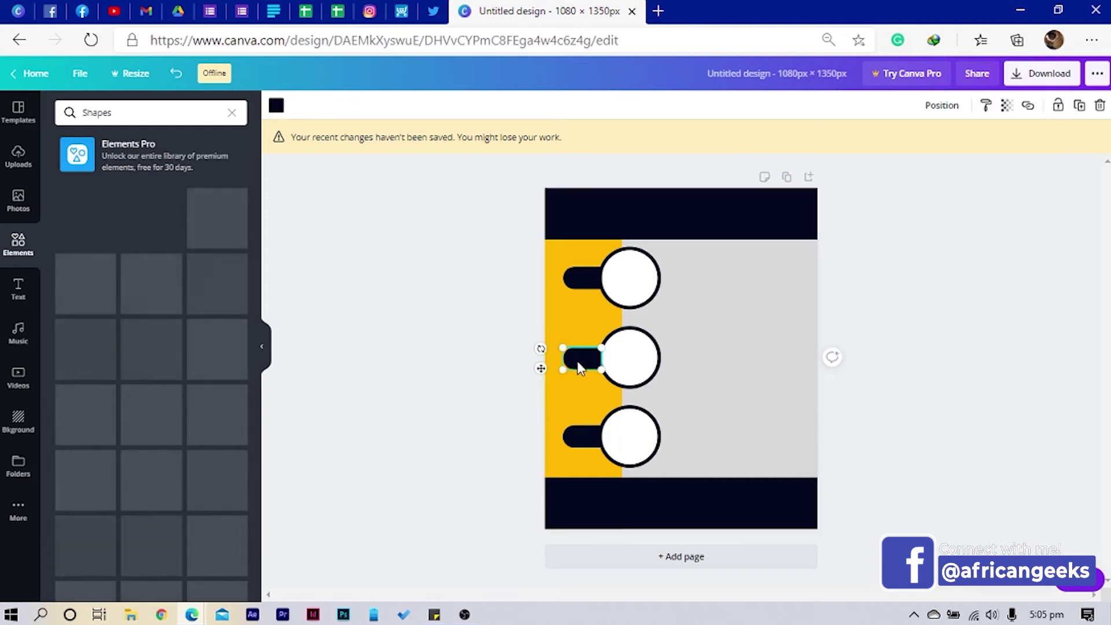
pyautogui.moveTo(579, 369); pyautogui.dragTo(700, 272)
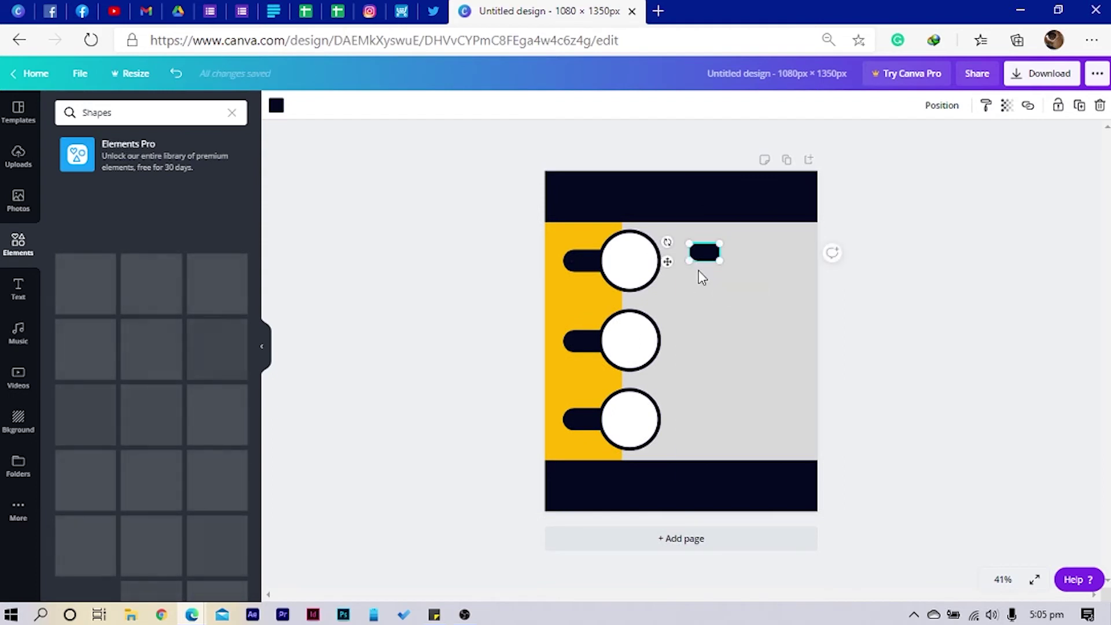
pyautogui.scroll(1, 700, 275)
pyautogui.moveTo(706, 240)
pyautogui.mouseDown()
pyautogui.moveTo(721, 219)
pyautogui.moveTo(688, 229)
pyautogui.mouseUp()
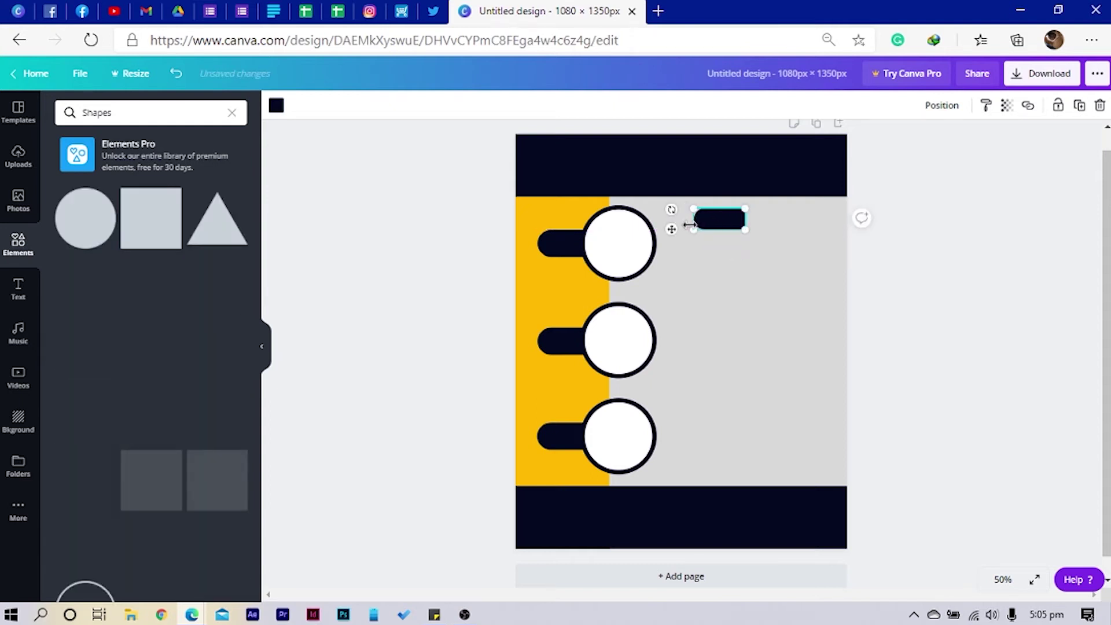
pyautogui.moveTo(764, 265); pyautogui.dragTo(773, 244)
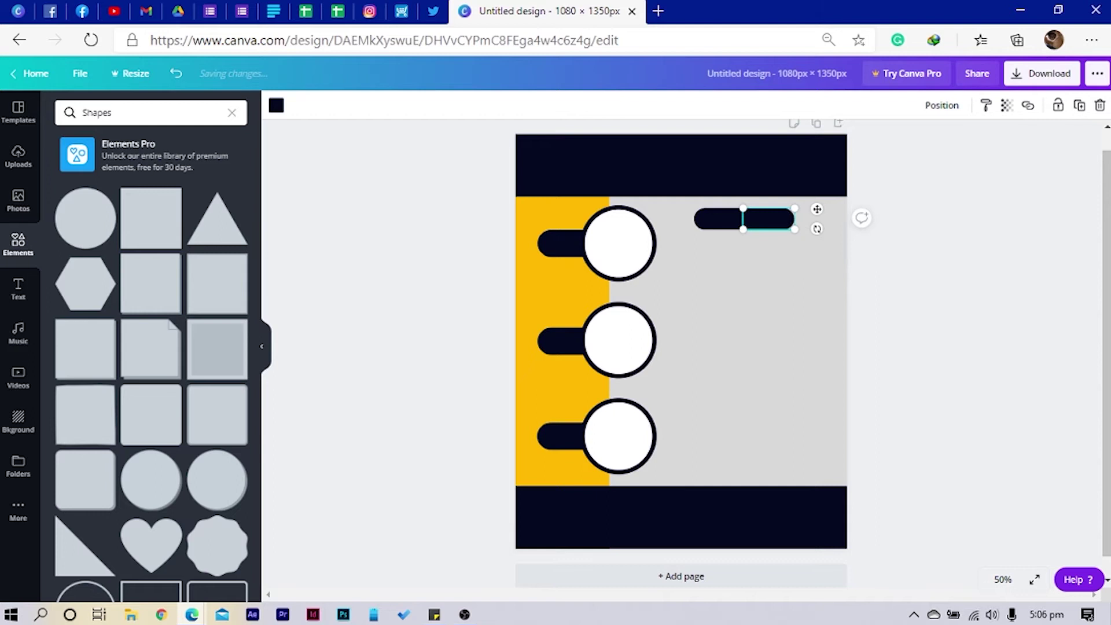
pyautogui.moveTo(743, 229)
pyautogui.mouseDown()
pyautogui.moveTo(717, 223)
pyautogui.moveTo(735, 244)
pyautogui.mouseUp()
pyautogui.hotkey('ctrl', 'z')
# Group the two pieces into one long bar and duplicate it for the middle and bottom circles
pyautogui.moveTo(796, 266); pyautogui.dragTo(692, 205)
pyautogui.click(917, 106)
pyautogui.click(817, 276)
pyautogui.click(752, 234)
pyautogui.hotkey('ctrl', 'd')
pyautogui.moveTo(754, 252); pyautogui.dragTo(746, 406)
pyautogui.hotkey('ctrl', 'd')
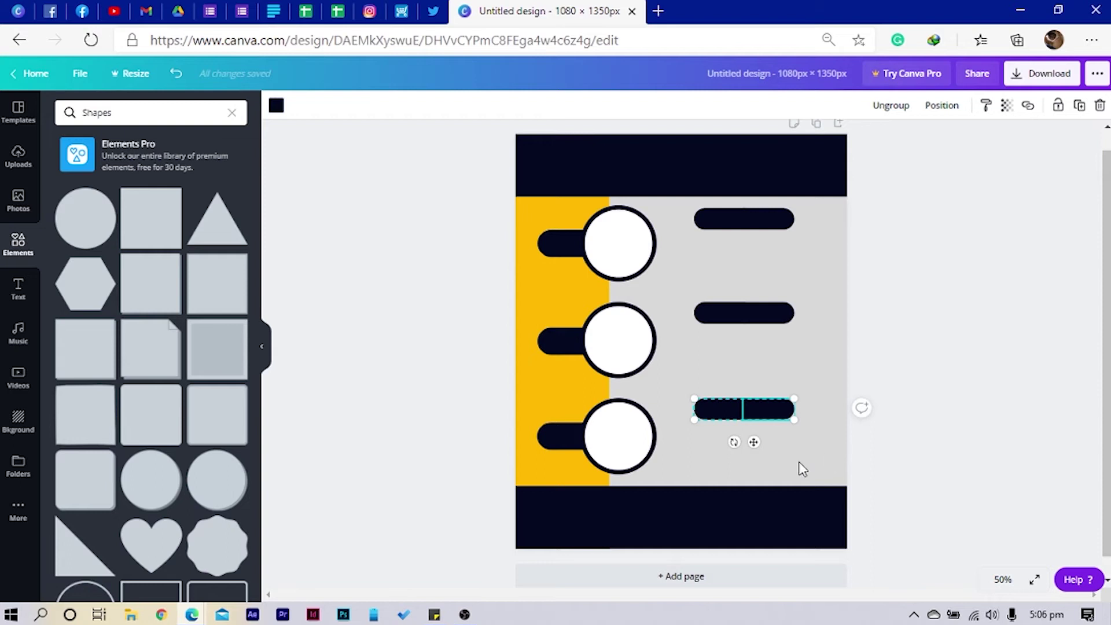
# Search elements for DOTS and LINE, then add a dotted line beside the top circle
pyautogui.click(748, 440)
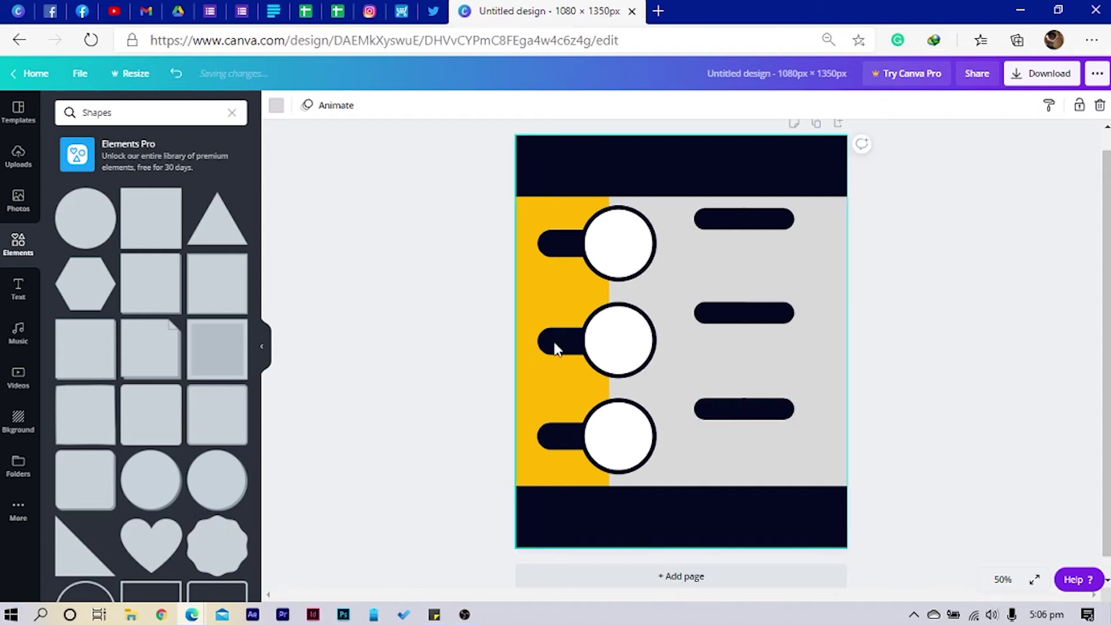
pyautogui.click(143, 113)
pyautogui.write('DOTS')
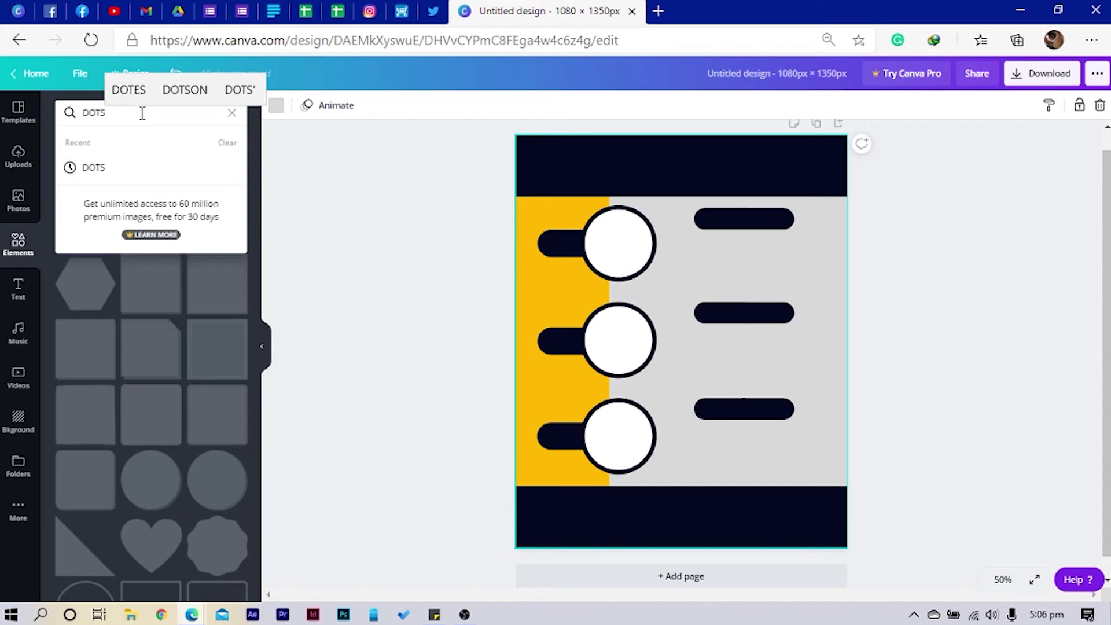
pyautogui.press('Return')
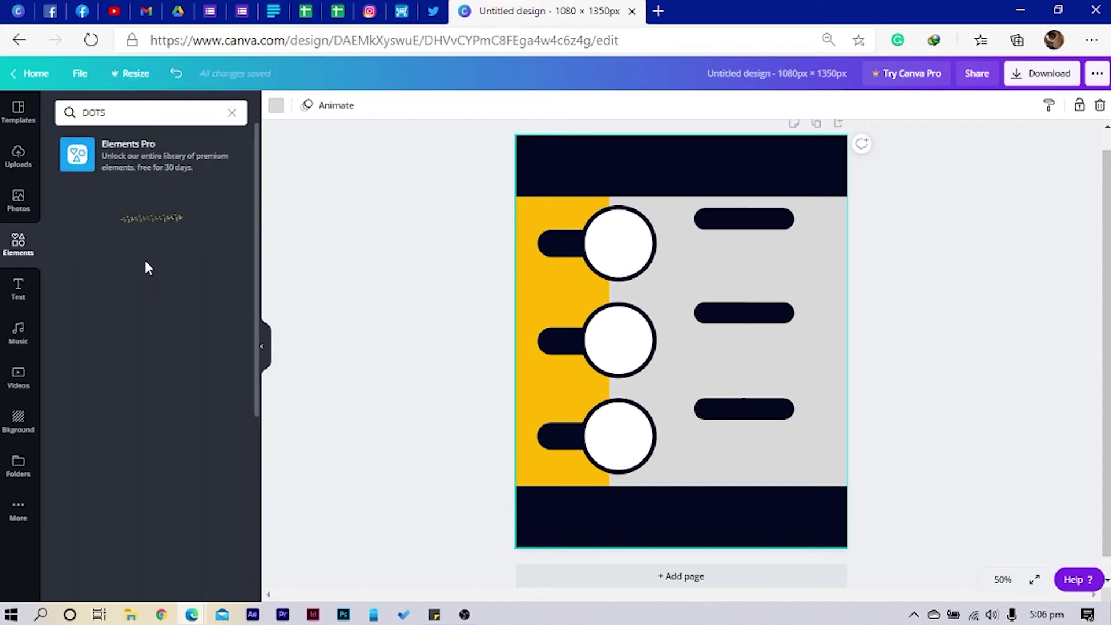
pyautogui.click(159, 113)
pyautogui.write('LINE')
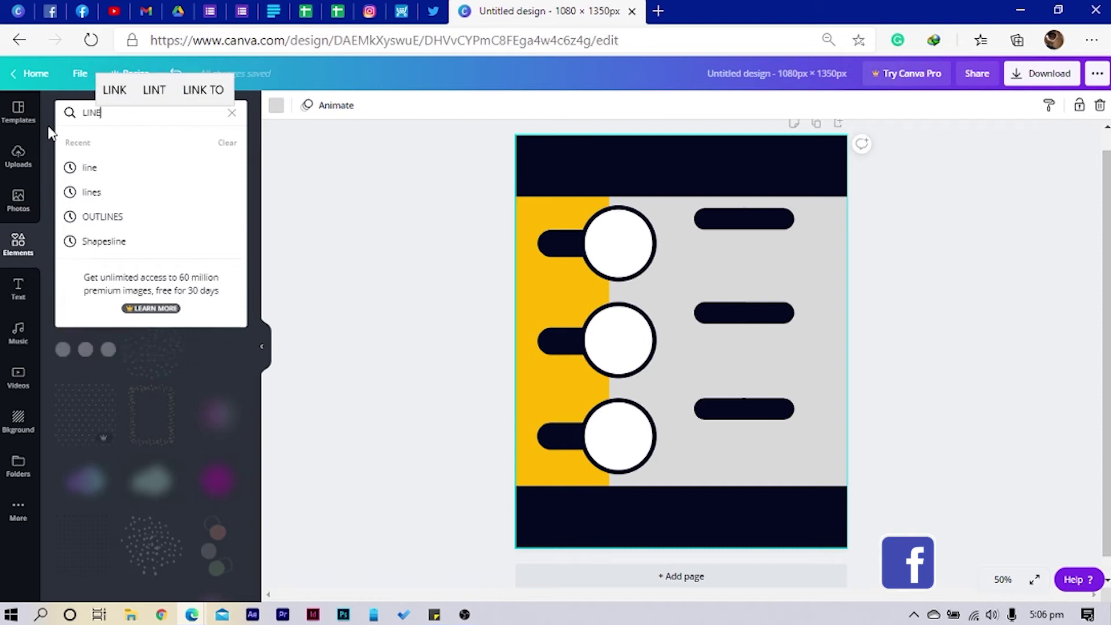
pyautogui.press('Return')
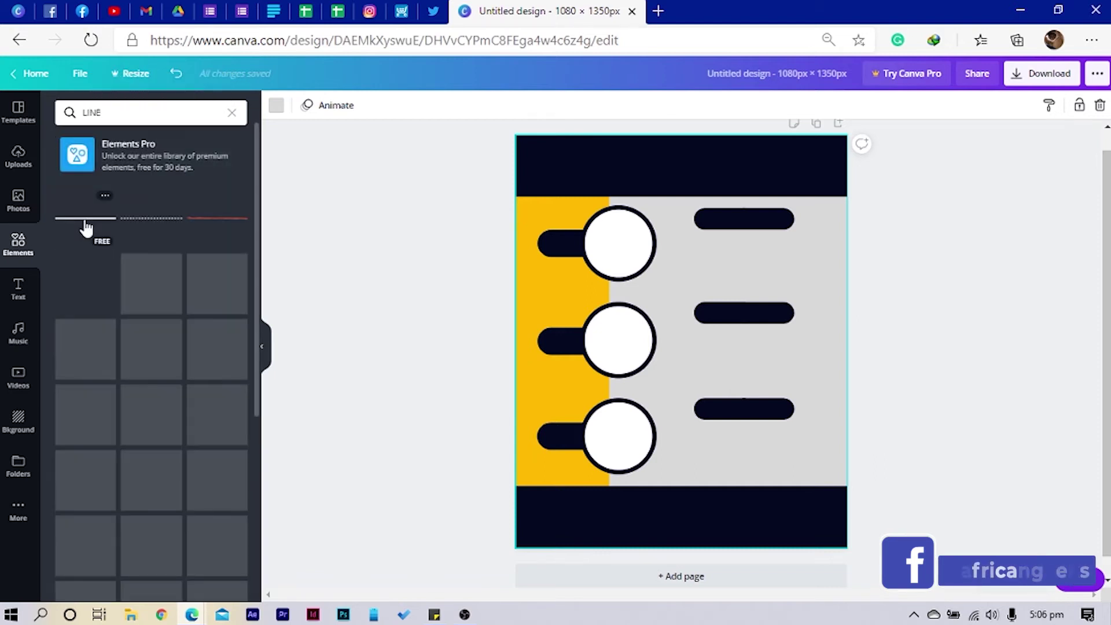
pyautogui.hotkey('ctrl', 'v')
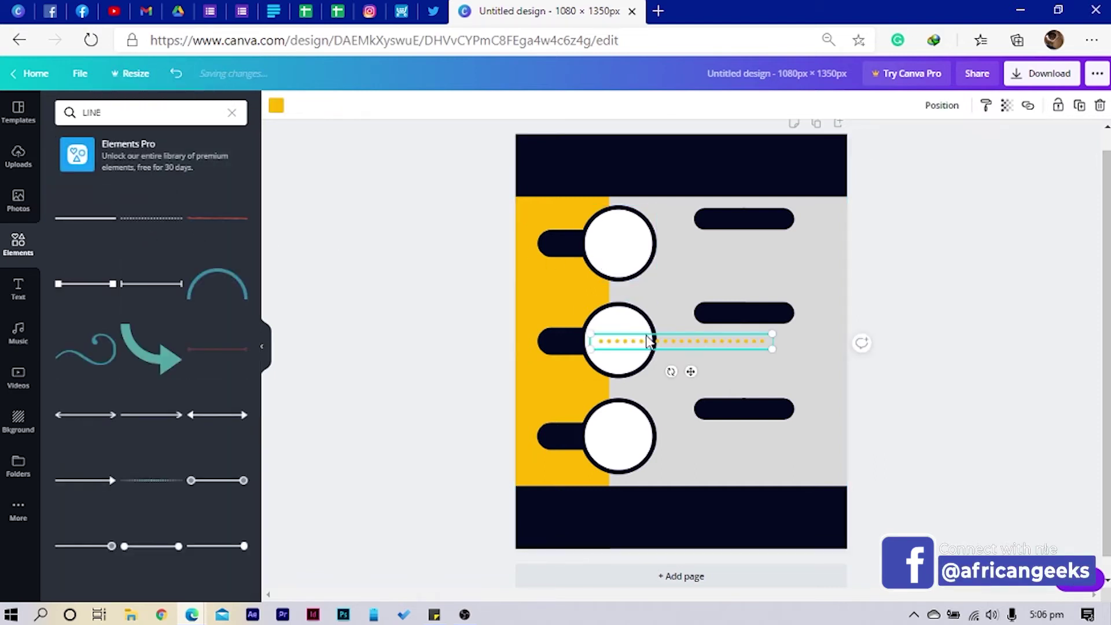
pyautogui.moveTo(649, 340); pyautogui.dragTo(705, 293)
# Make the dotted line black and resize it to sit above the second bar
pyautogui.click(277, 106)
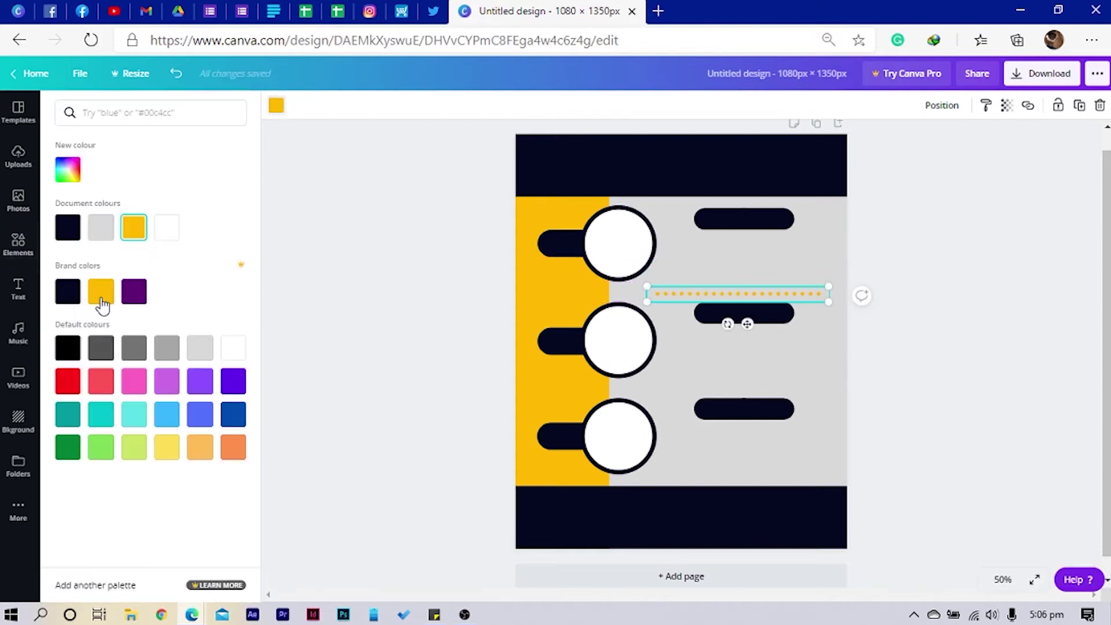
pyautogui.click(68, 294)
pyautogui.moveTo(833, 282); pyautogui.dragTo(742, 299)
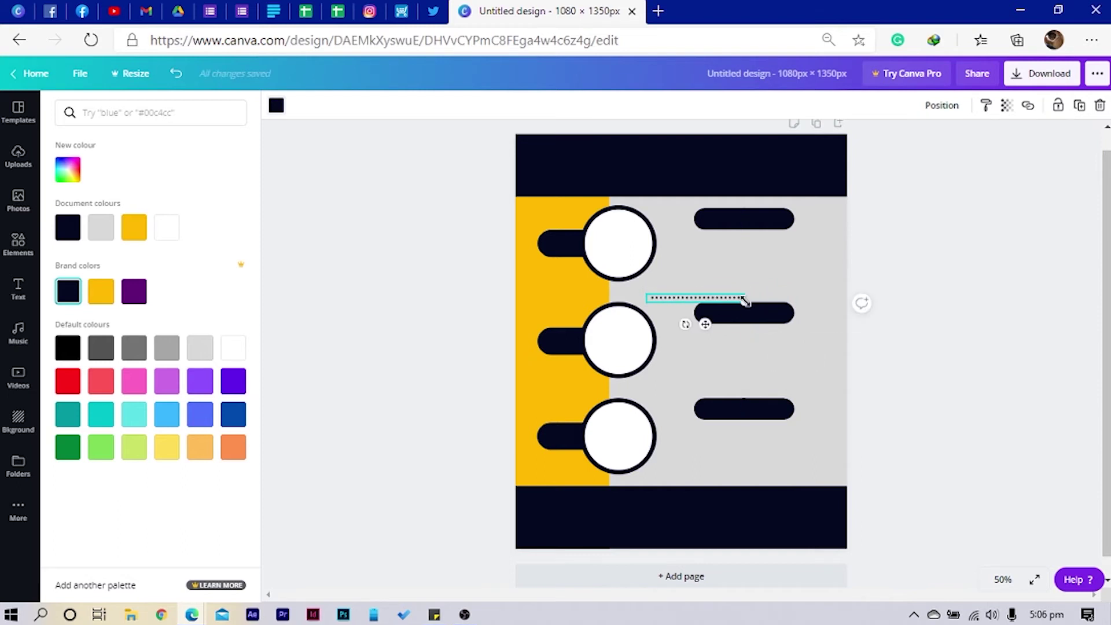
pyautogui.hotkey('ctrl', '+')
pyautogui.hotkey('ctrl', '+')
pyautogui.moveTo(818, 268); pyautogui.dragTo(958, 267)
pyautogui.scroll(1, 948, 290)
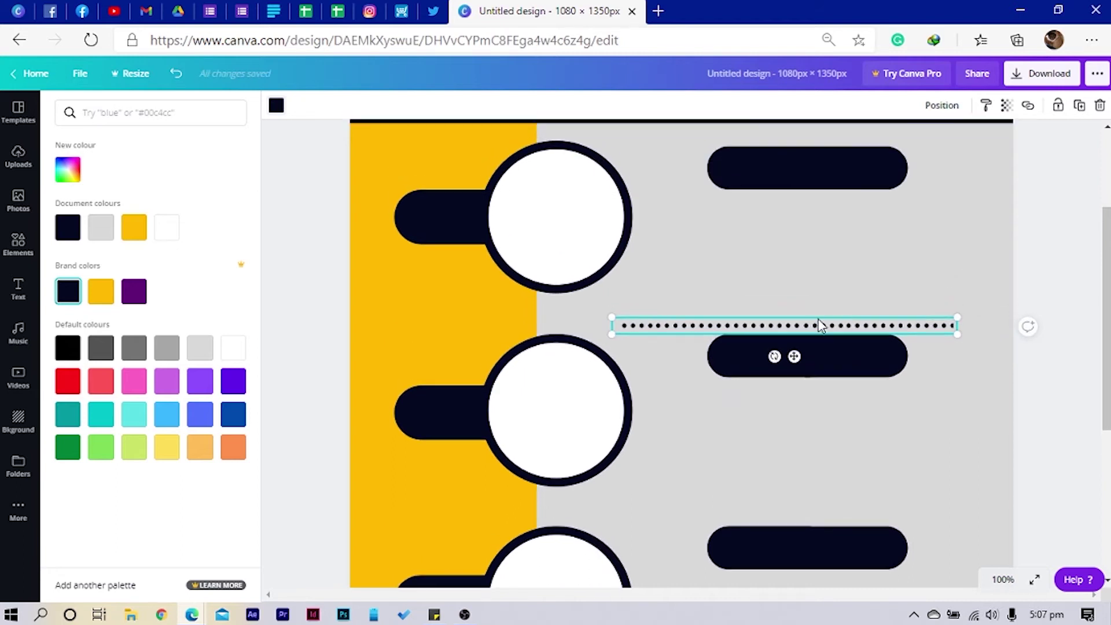
pyautogui.moveTo(820, 327); pyautogui.dragTo(828, 308)
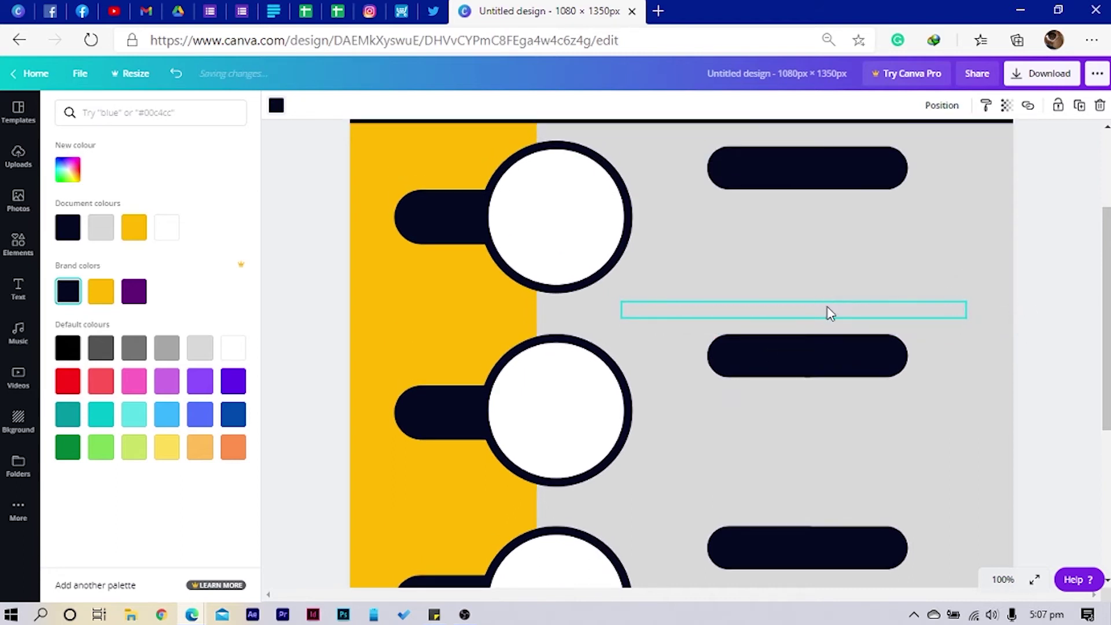
pyautogui.scroll(-2, 828, 312)
# Duplicate the dotted line and place the copy between the second and third bars
pyautogui.hotkey('ctrl', 'd')
pyautogui.moveTo(858, 185); pyautogui.dragTo(850, 371)
pyautogui.scroll(-3, 798, 446)
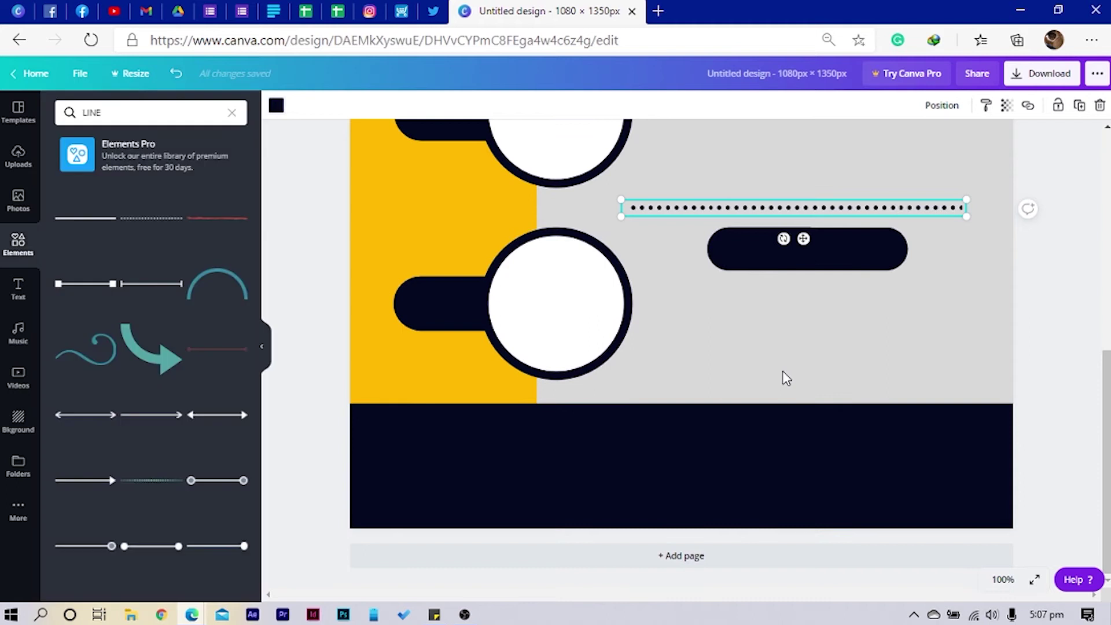
pyautogui.scroll(1, 786, 378)
pyautogui.click(697, 376)
pyautogui.scroll(1, 696, 379)
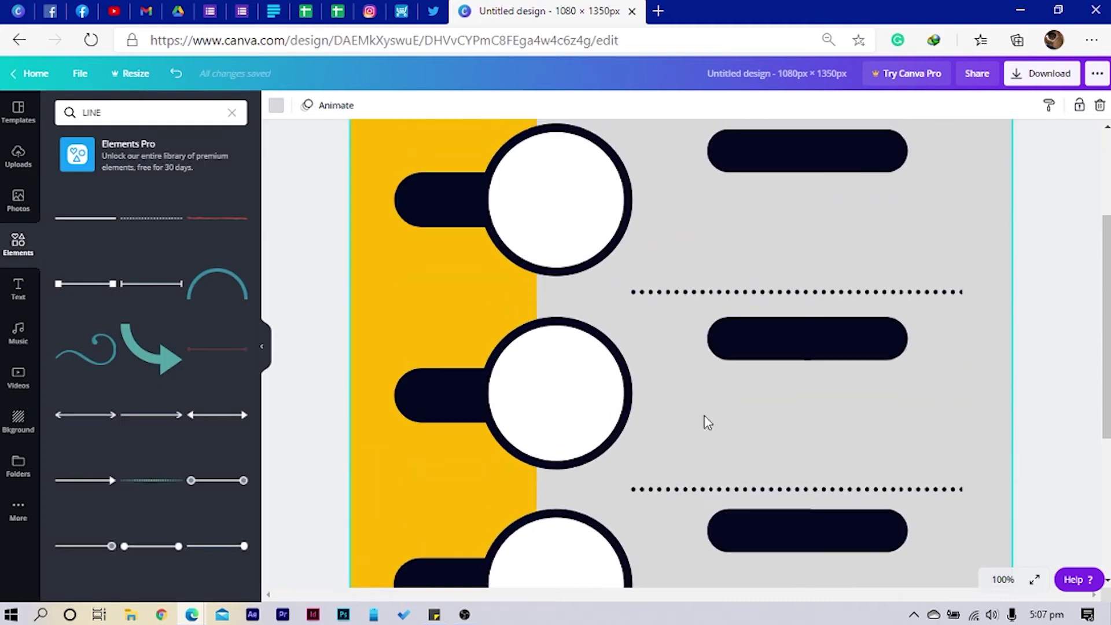
pyautogui.scroll(-3, 704, 422)
pyautogui.scroll(-1, 707, 422)
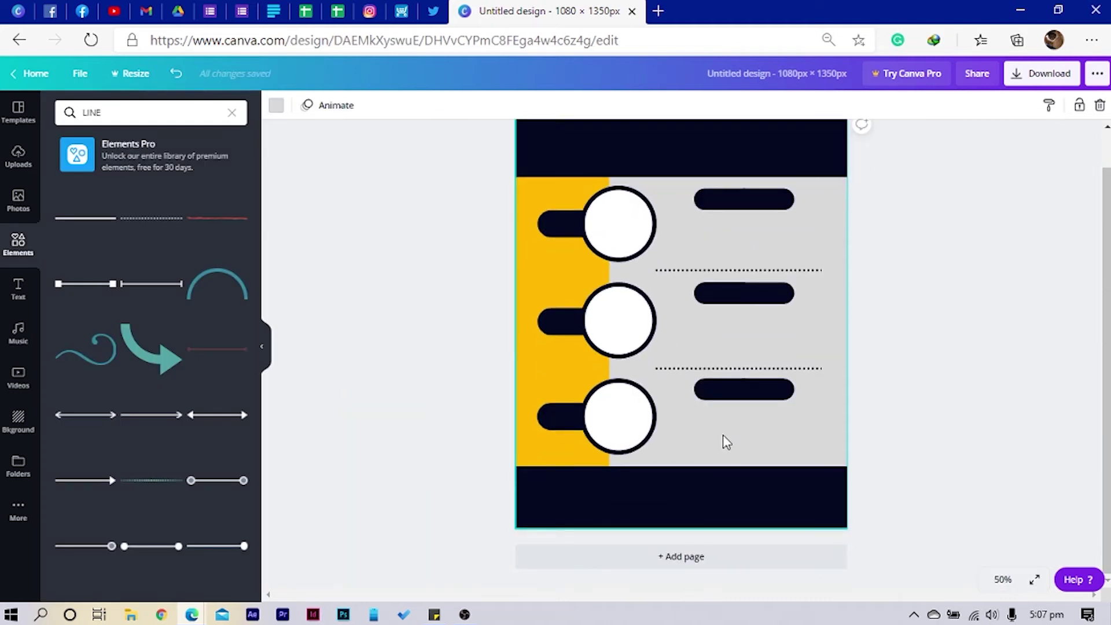
# Add a yellow League Gothic '01' text and place it on the top left pill
pyautogui.press('t')
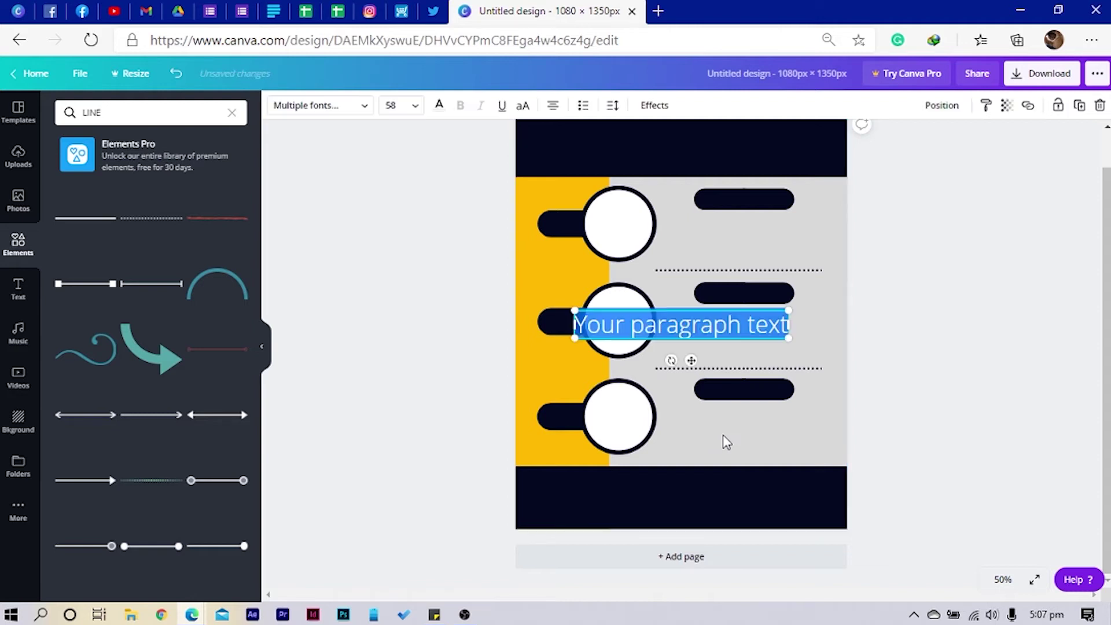
pyautogui.write('01')
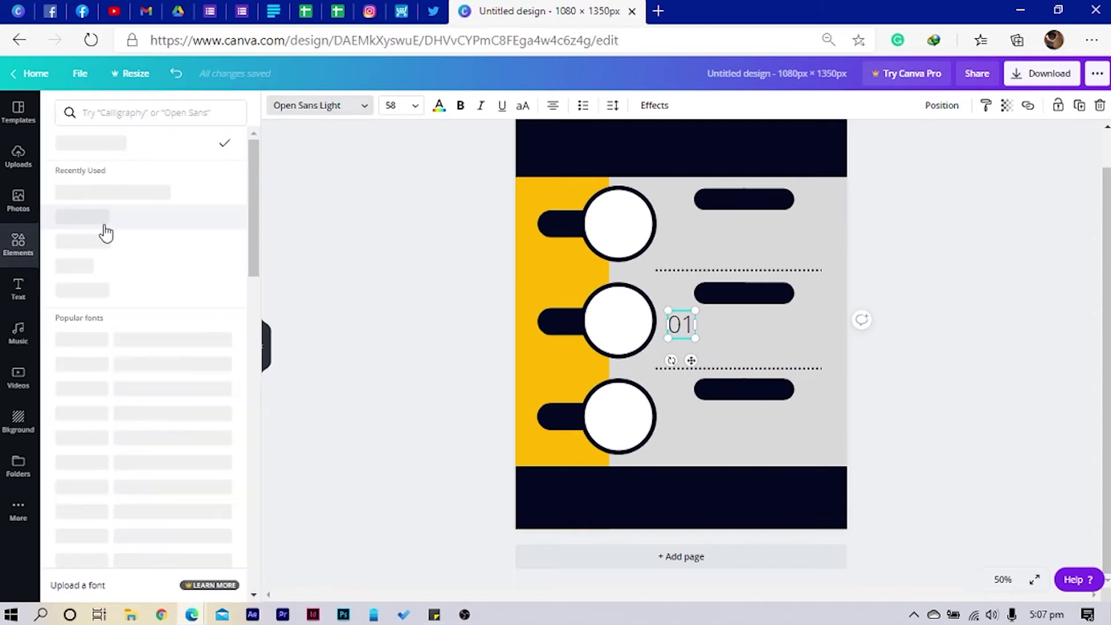
pyautogui.click(74, 265)
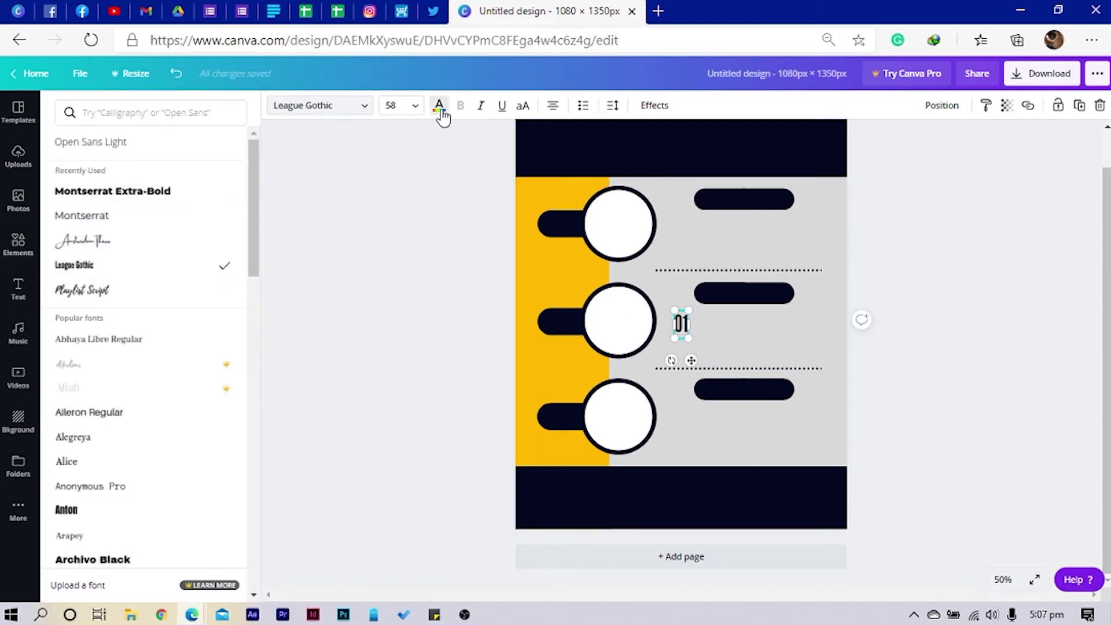
pyautogui.click(441, 113)
pyautogui.click(101, 291)
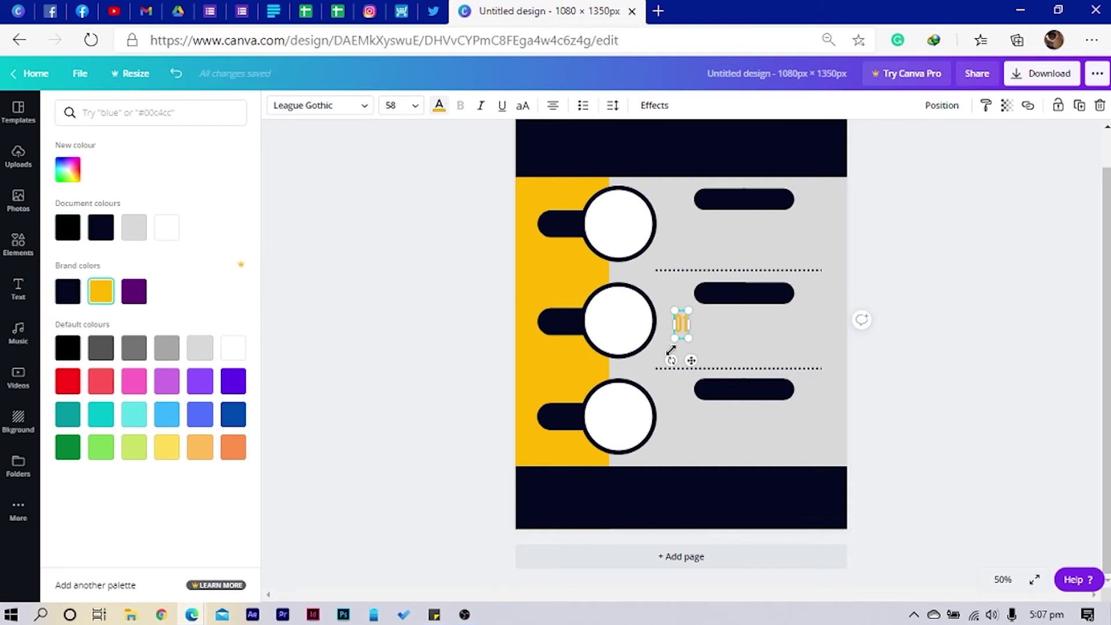
pyautogui.moveTo(691, 362); pyautogui.dragTo(573, 263)
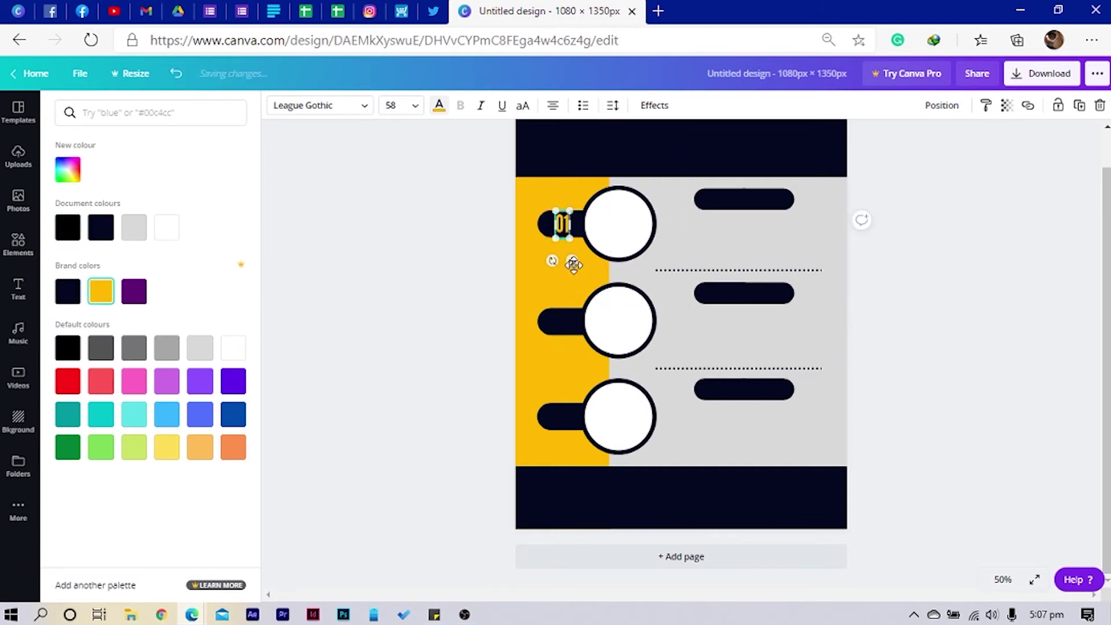
pyautogui.press('Escape')
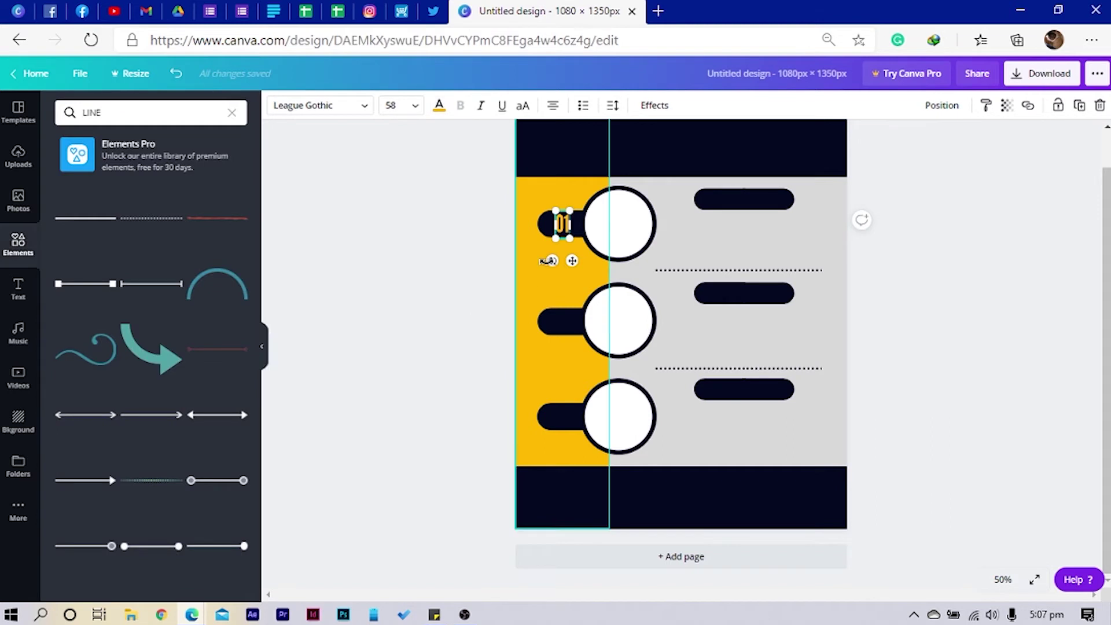
# Duplicate the number onto the middle and bottom pills, editing the copies to 02 and 03
pyautogui.click(561, 226)
pyautogui.hotkey('ctrl', 'd')
pyautogui.moveTo(571, 260); pyautogui.dragTo(572, 357)
pyautogui.write('0')
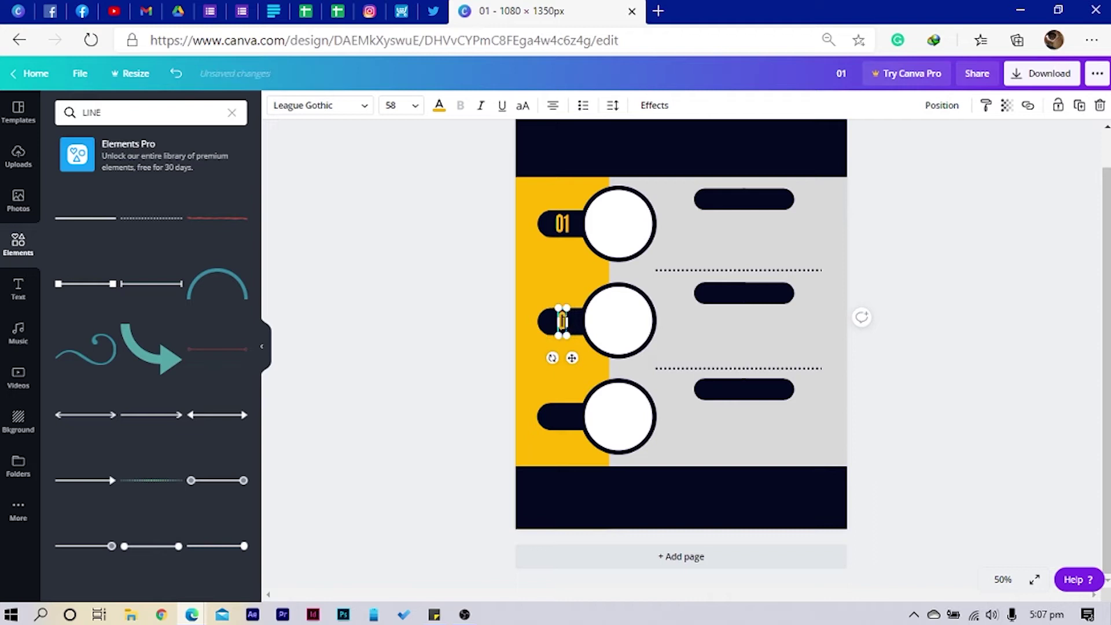
pyautogui.click(438, 392)
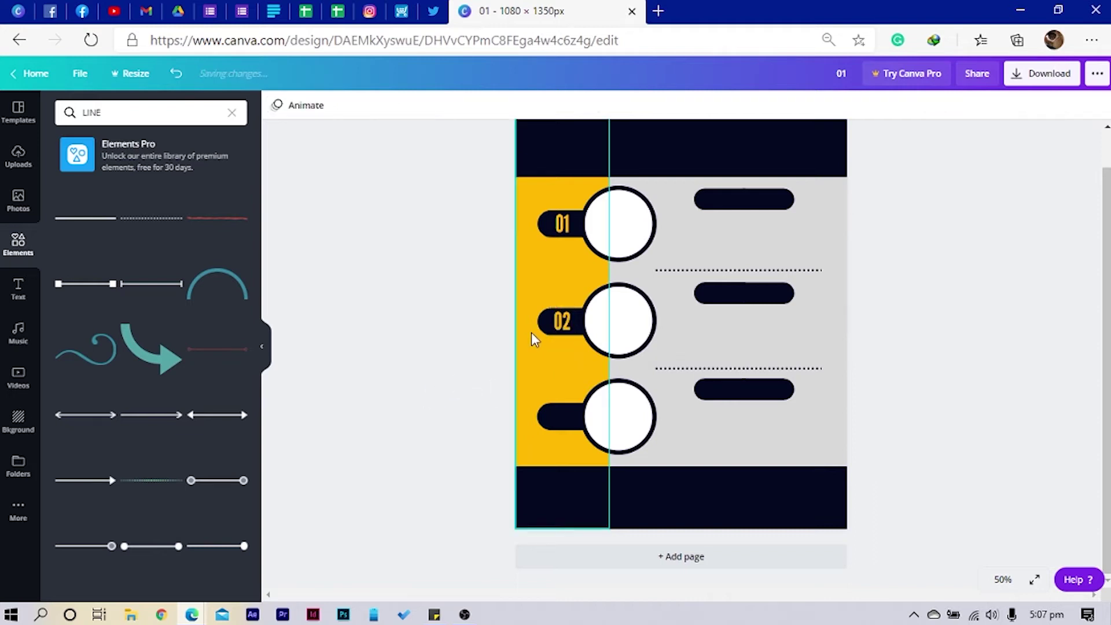
pyautogui.click(559, 319)
pyautogui.moveTo(565, 339); pyautogui.dragTo(569, 454)
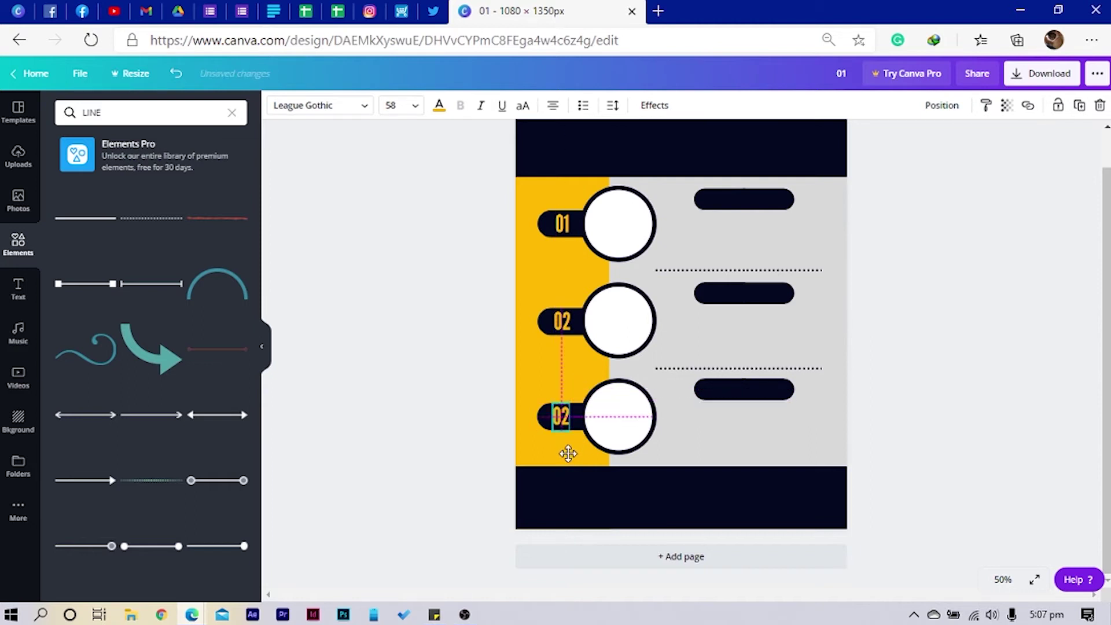
pyautogui.click(497, 405)
pyautogui.click(564, 425)
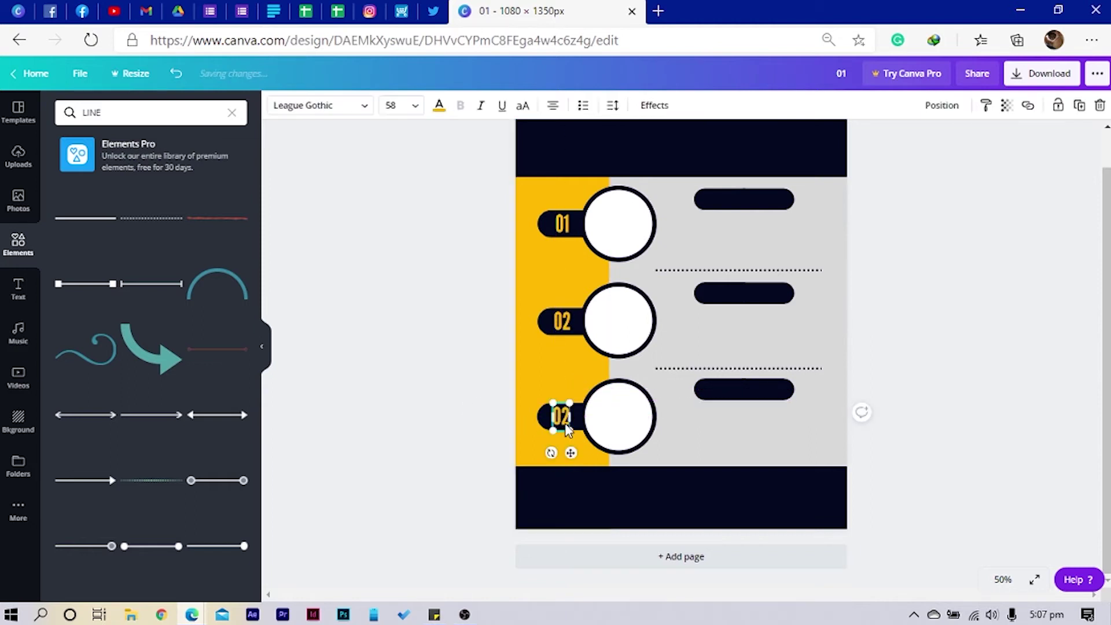
pyautogui.click(457, 407)
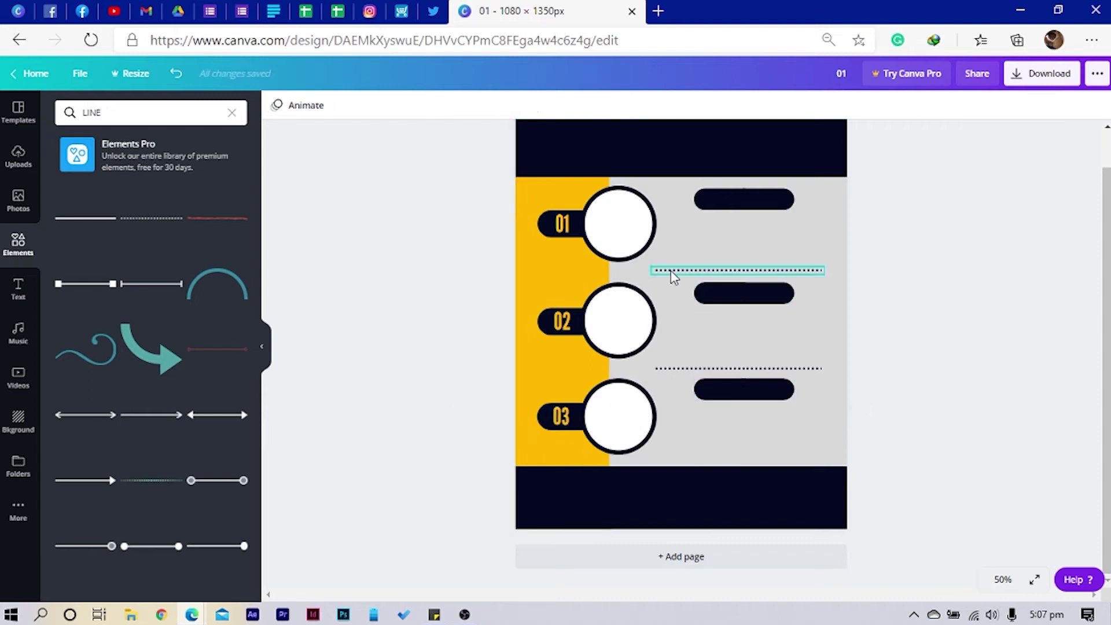
# Add white 'STAY HOME' text, shrunk to fit inside the top right bar
pyautogui.click(750, 253)
pyautogui.press('t')
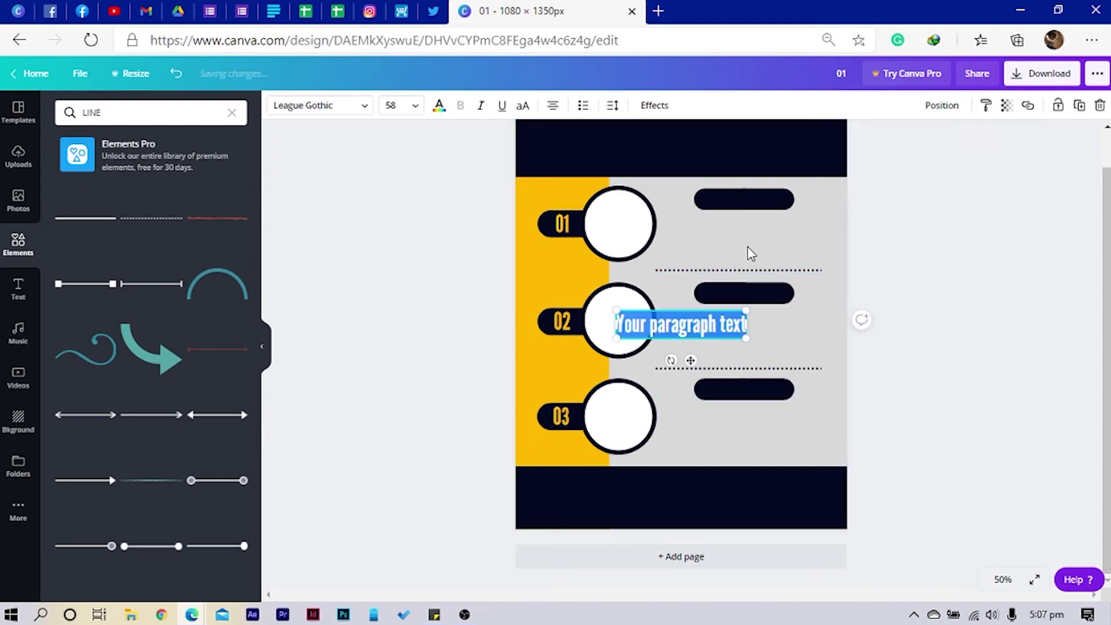
pyautogui.write('S')
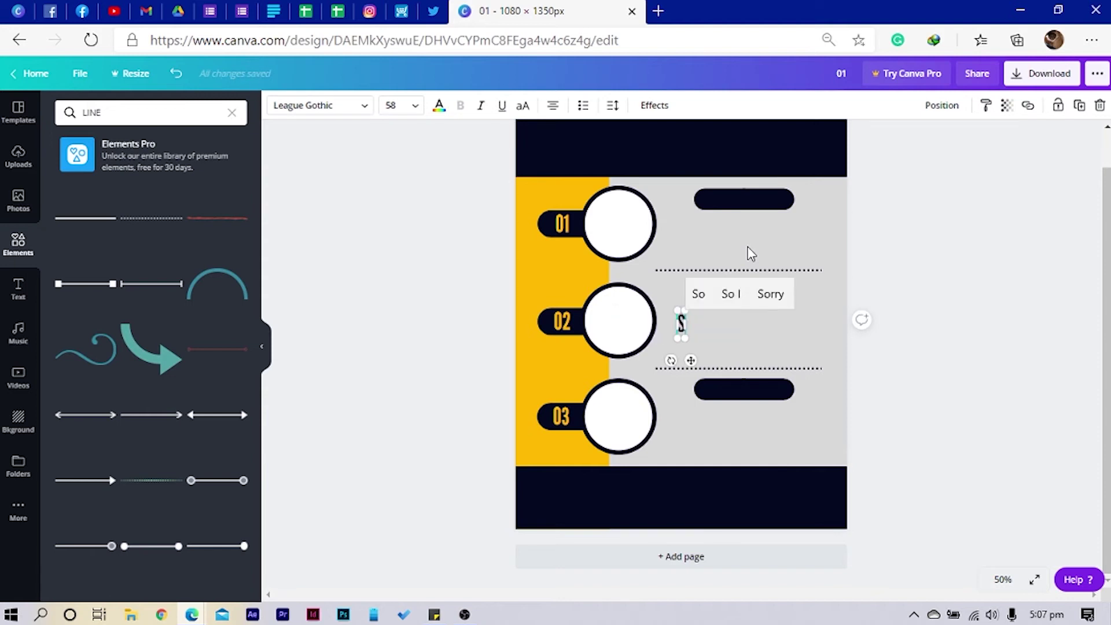
pyautogui.write('TAY HOME')
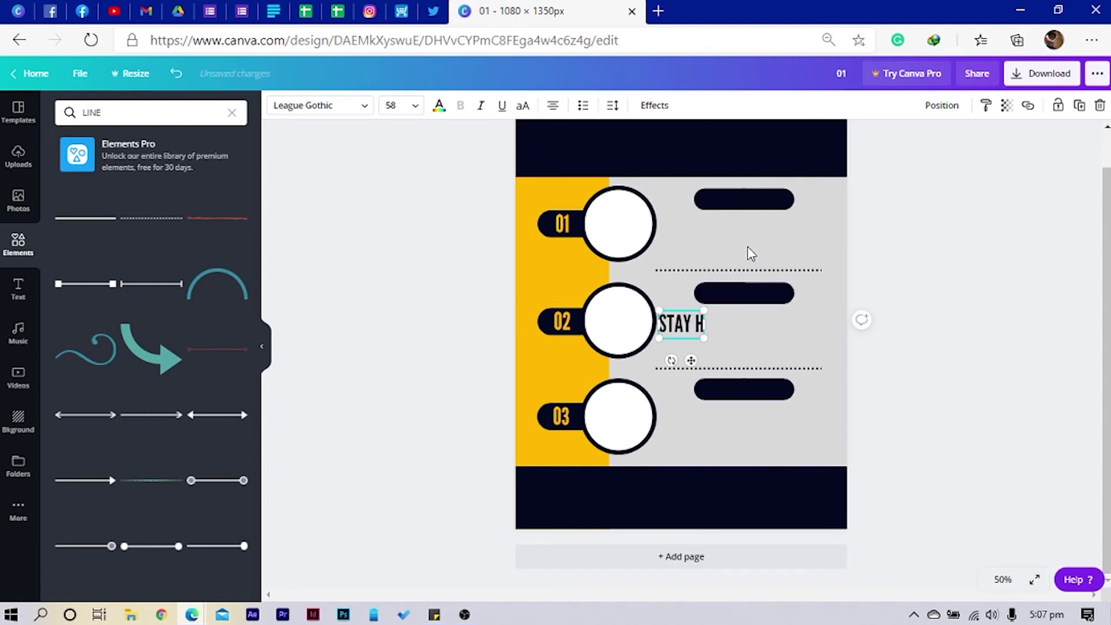
pyautogui.click(308, 258)
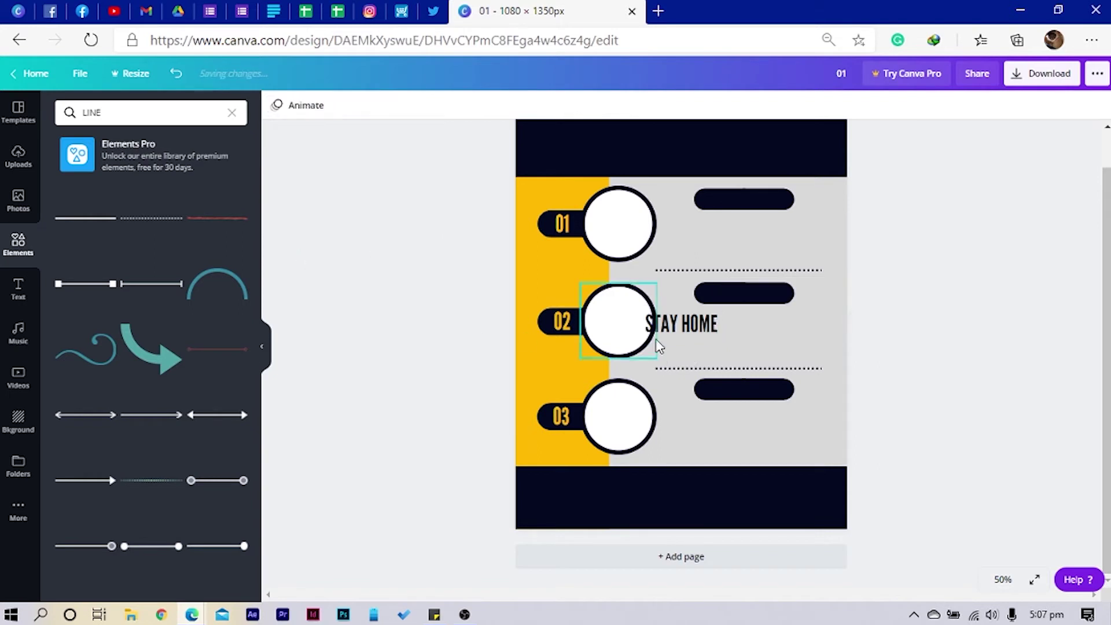
pyautogui.moveTo(687, 337); pyautogui.dragTo(750, 225)
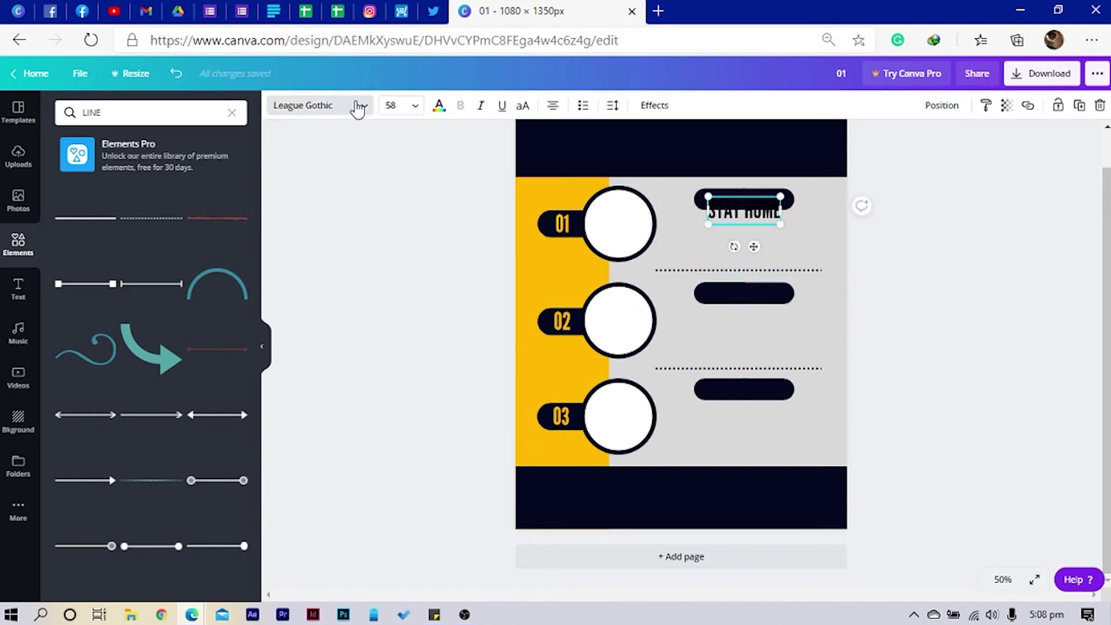
pyautogui.click(440, 110)
pyautogui.click(199, 227)
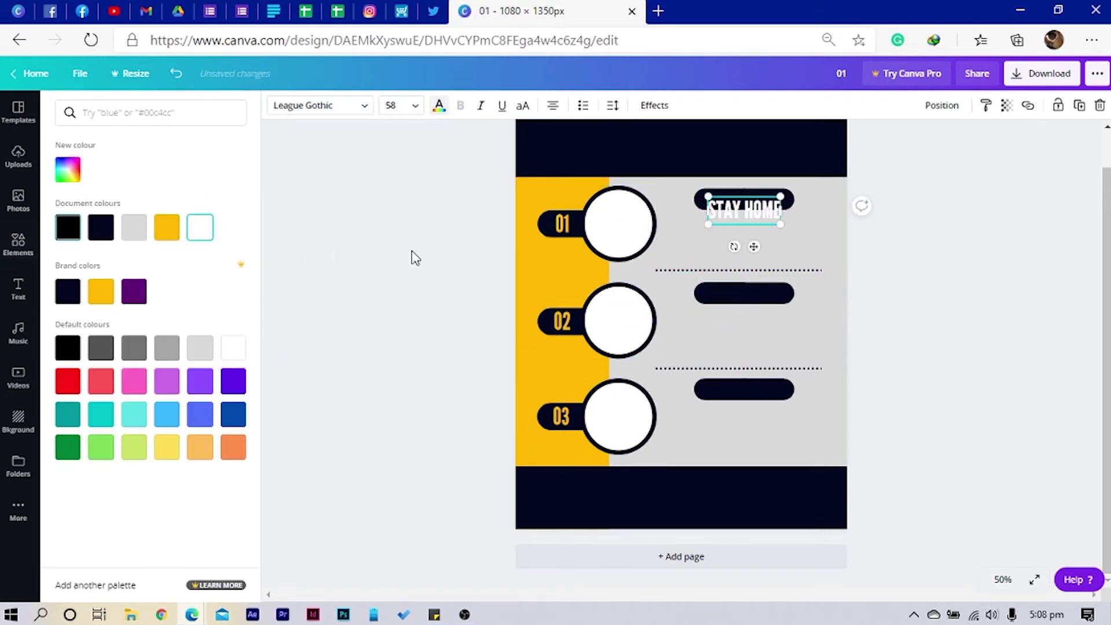
pyautogui.moveTo(708, 225); pyautogui.dragTo(732, 199)
# Duplicate the STAY HOME label onto the second and third bars
pyautogui.hotkey('ctrl', 'd')
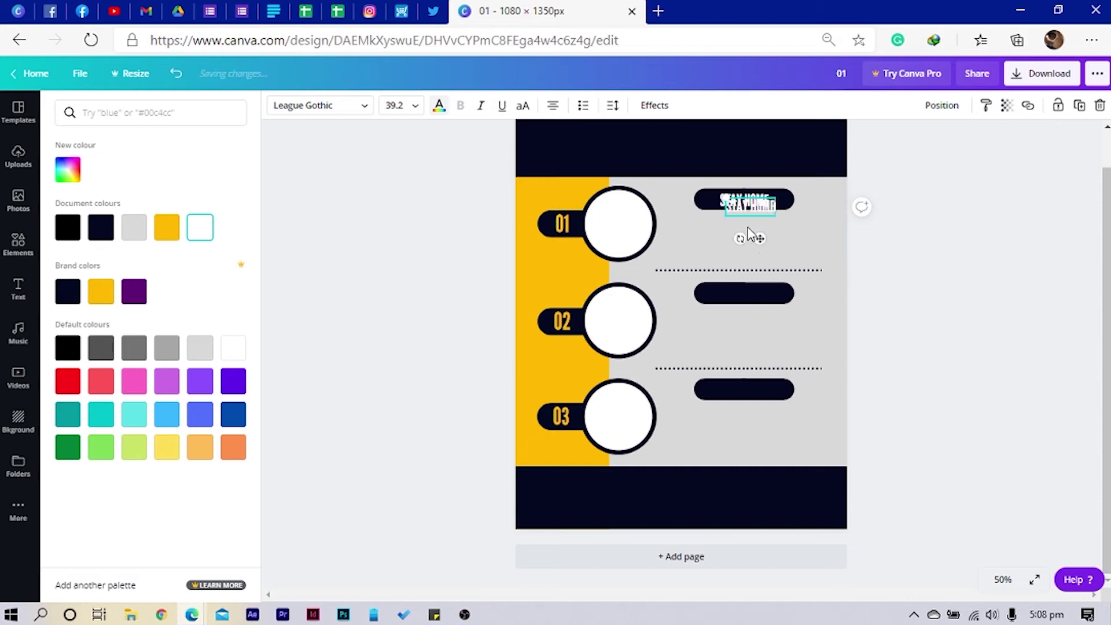
pyautogui.moveTo(756, 237); pyautogui.dragTo(751, 417)
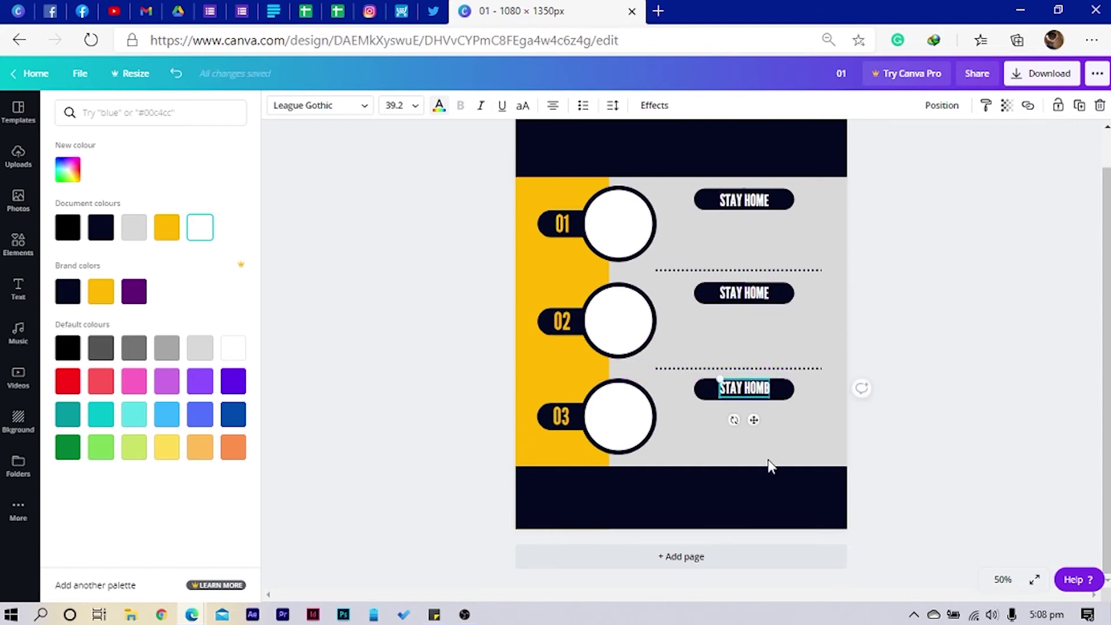
pyautogui.click(766, 459)
pyautogui.click(746, 404)
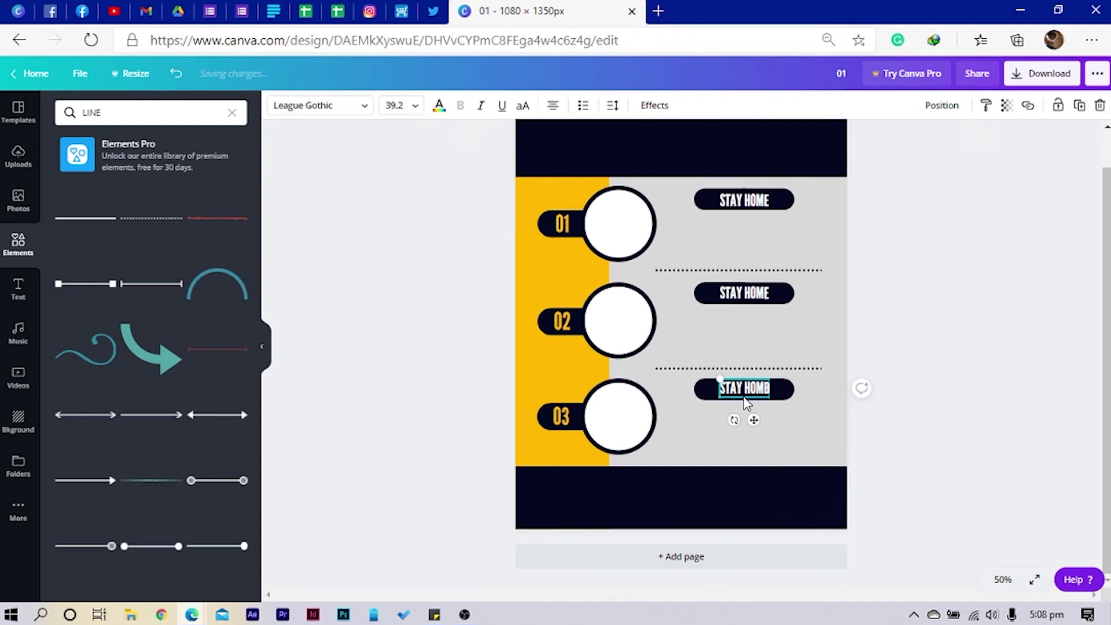
pyautogui.moveTo(746, 403); pyautogui.dragTo(746, 404)
pyautogui.click(759, 447)
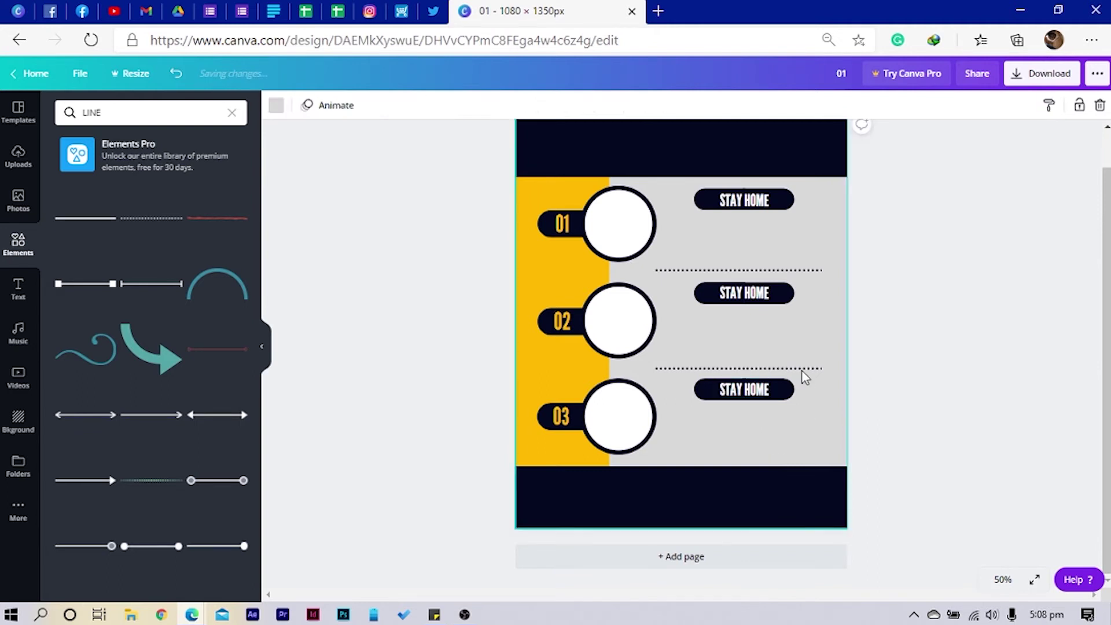
# Open the Dummy Text Generator in a new tab and select the first two lorem ipsum sentences
pyautogui.click(658, 11)
pyautogui.write('DUMM')
pyautogui.click(347, 100)
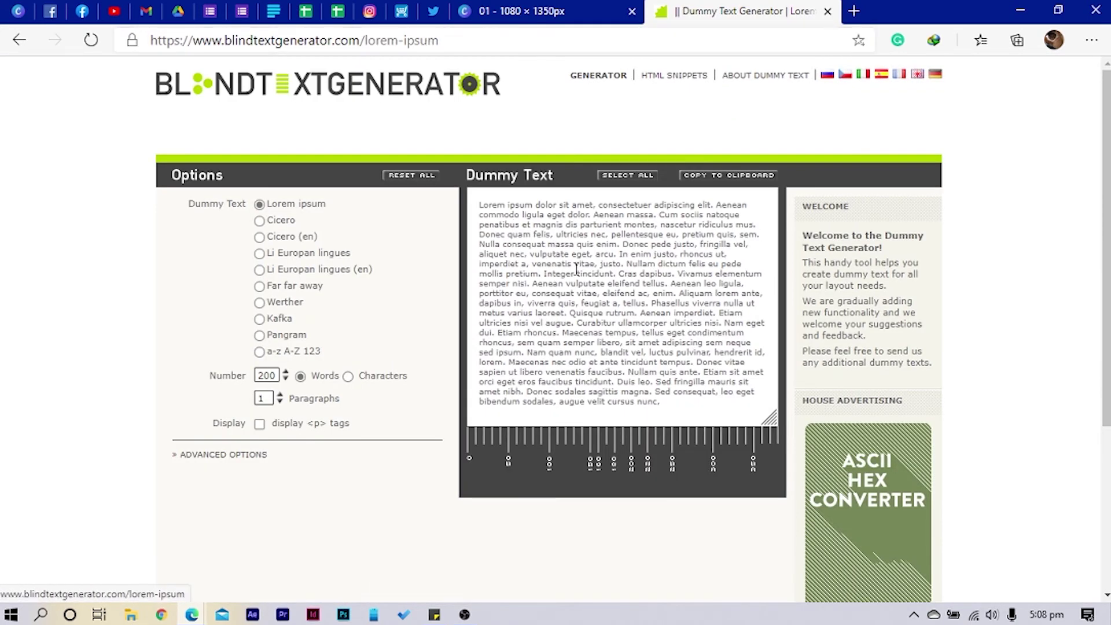
pyautogui.moveTo(656, 215); pyautogui.dragTo(477, 200)
pyautogui.hotkey('ctrl', 'c')
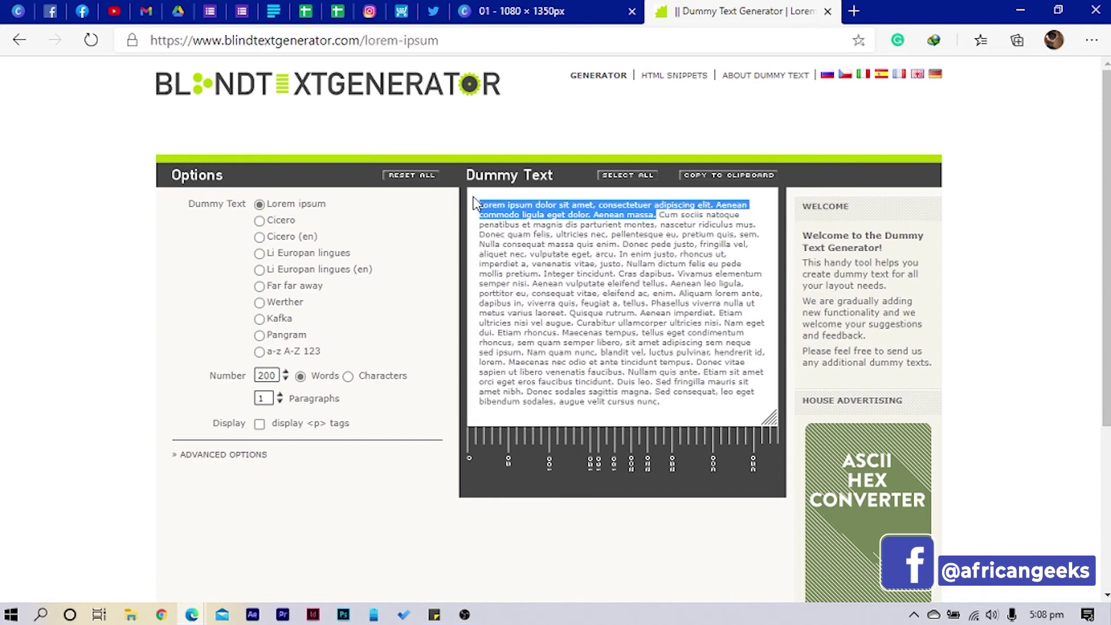
# Paste the lorem ipsum paragraph into Canva as smaller, left-aligned Montserrat text
pyautogui.click(494, 18)
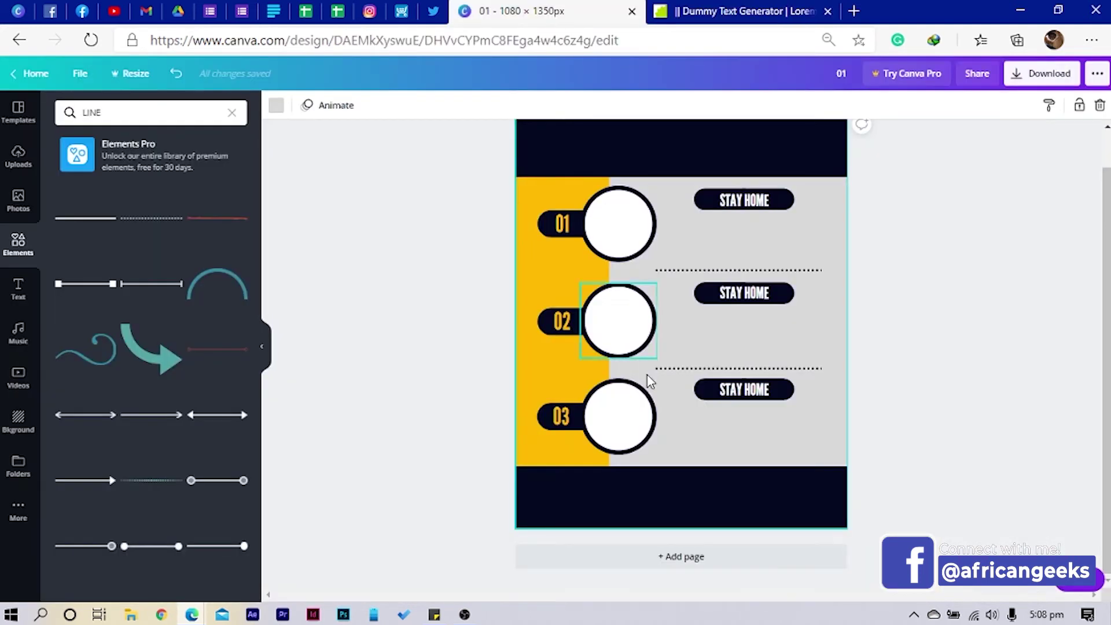
pyautogui.hotkey('ctrl', 'v')
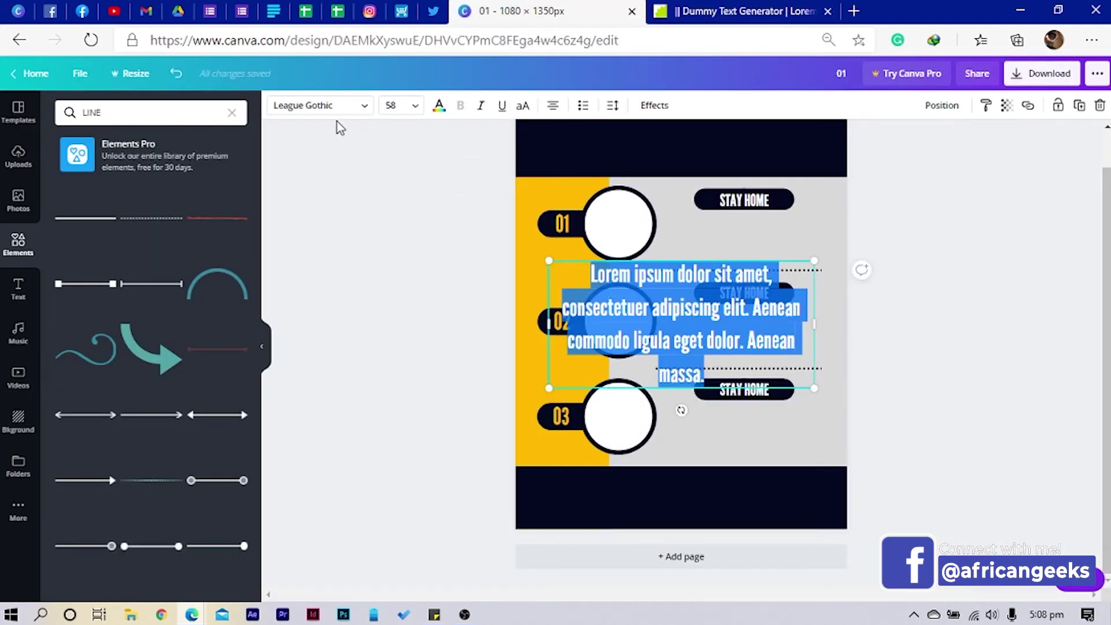
pyautogui.click(324, 106)
pyautogui.click(81, 240)
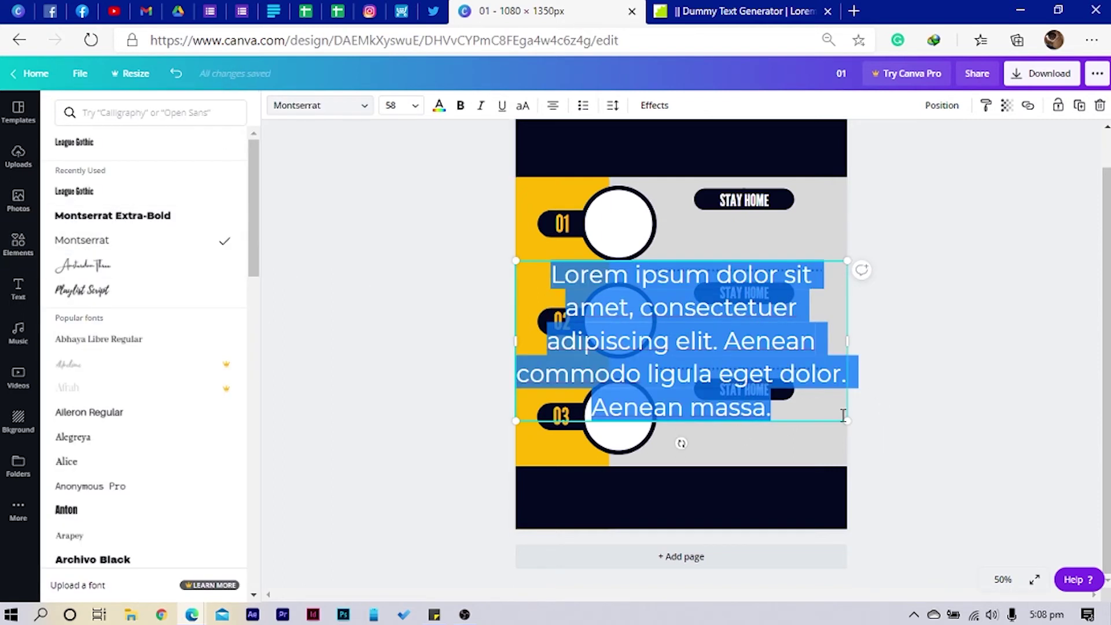
pyautogui.moveTo(843, 421); pyautogui.dragTo(656, 328)
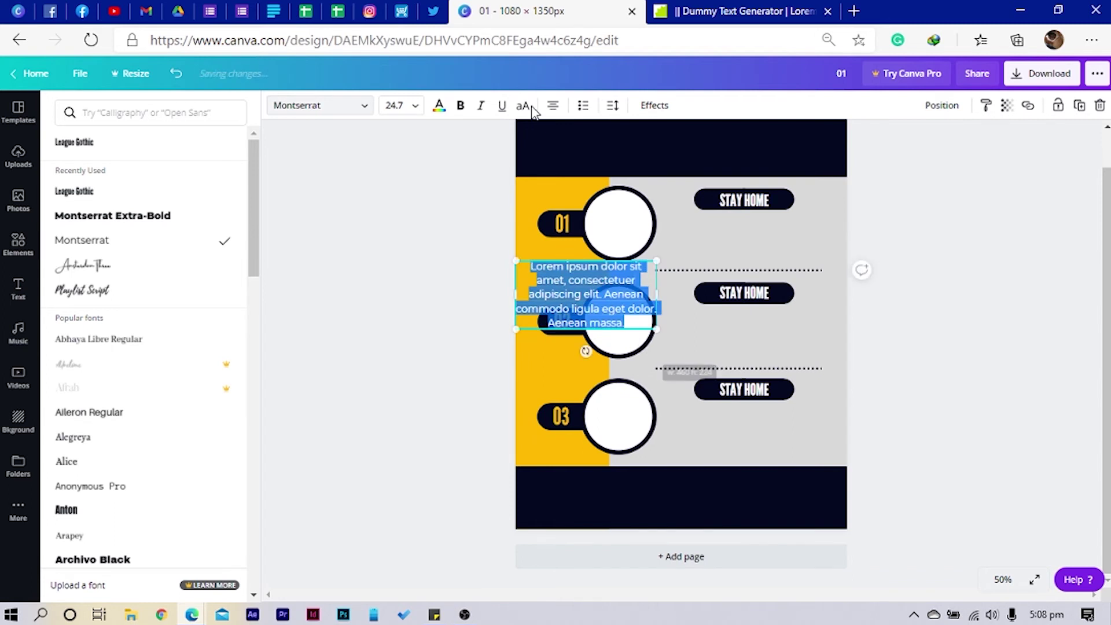
pyautogui.click(549, 109)
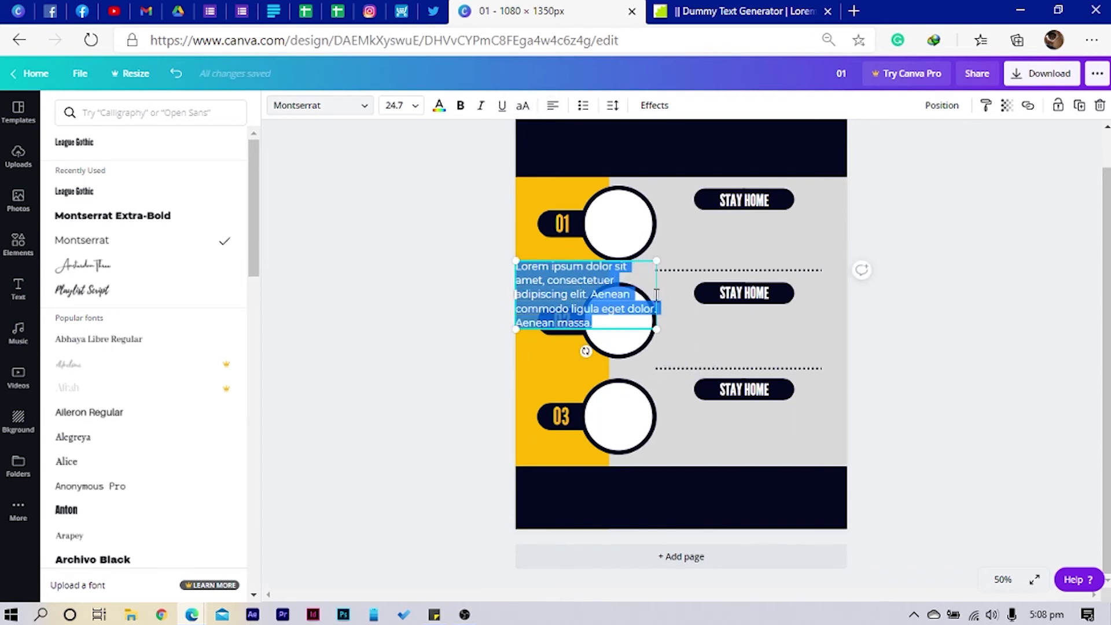
pyautogui.moveTo(673, 299); pyautogui.dragTo(732, 299)
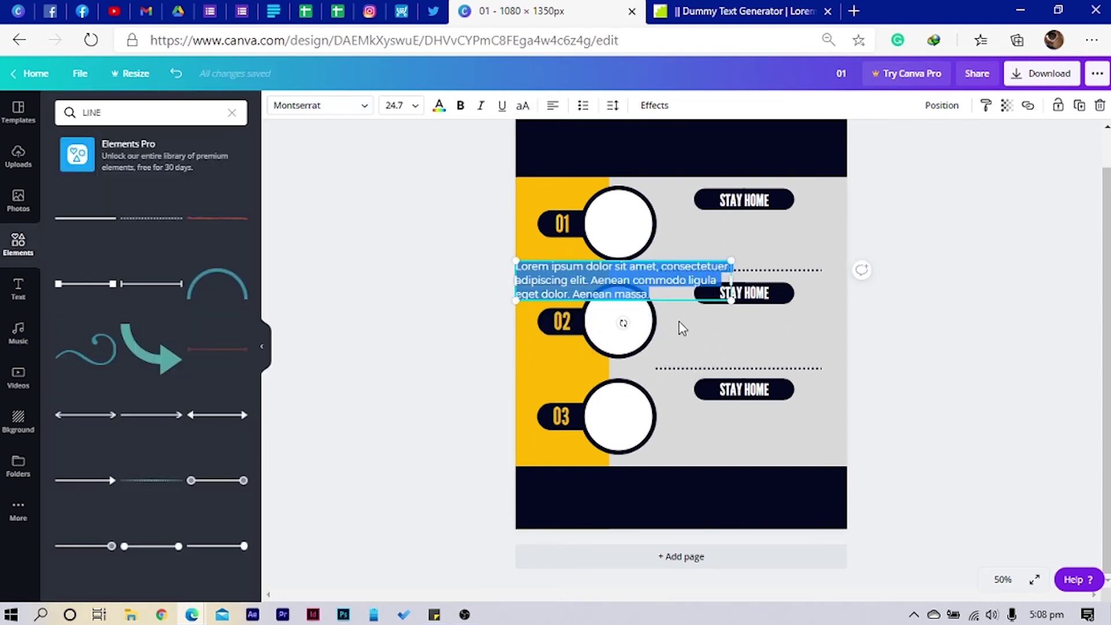
pyautogui.click(825, 343)
# Resize the paragraph to 21, place it under the first STAY HOME bar, and copy it under the others
pyautogui.moveTo(624, 280); pyautogui.dragTo(766, 241)
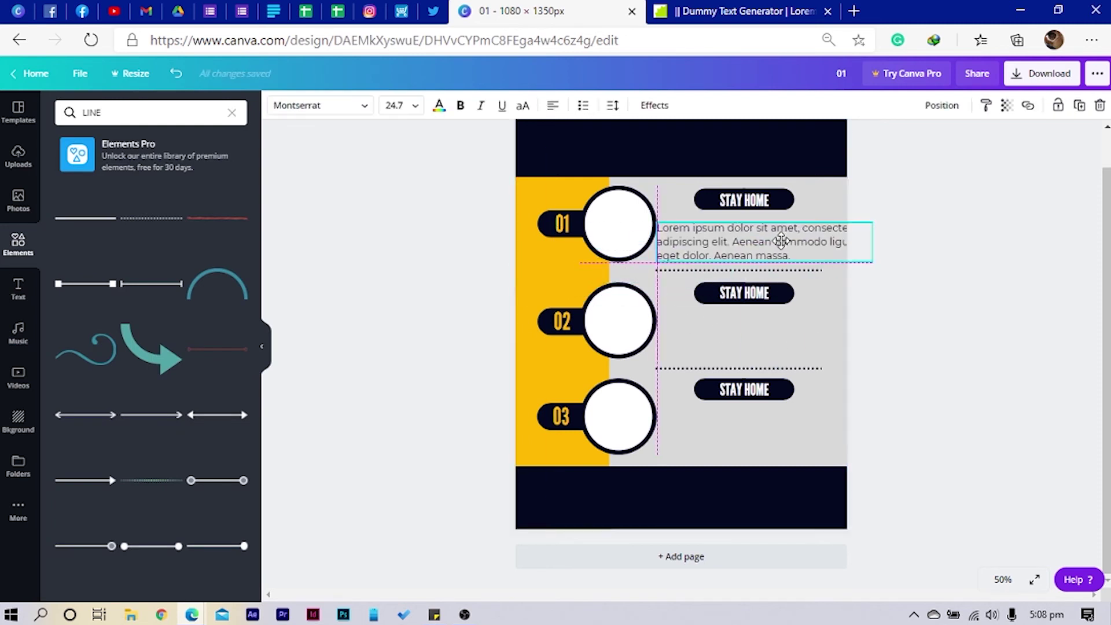
pyautogui.moveTo(874, 264); pyautogui.dragTo(810, 248)
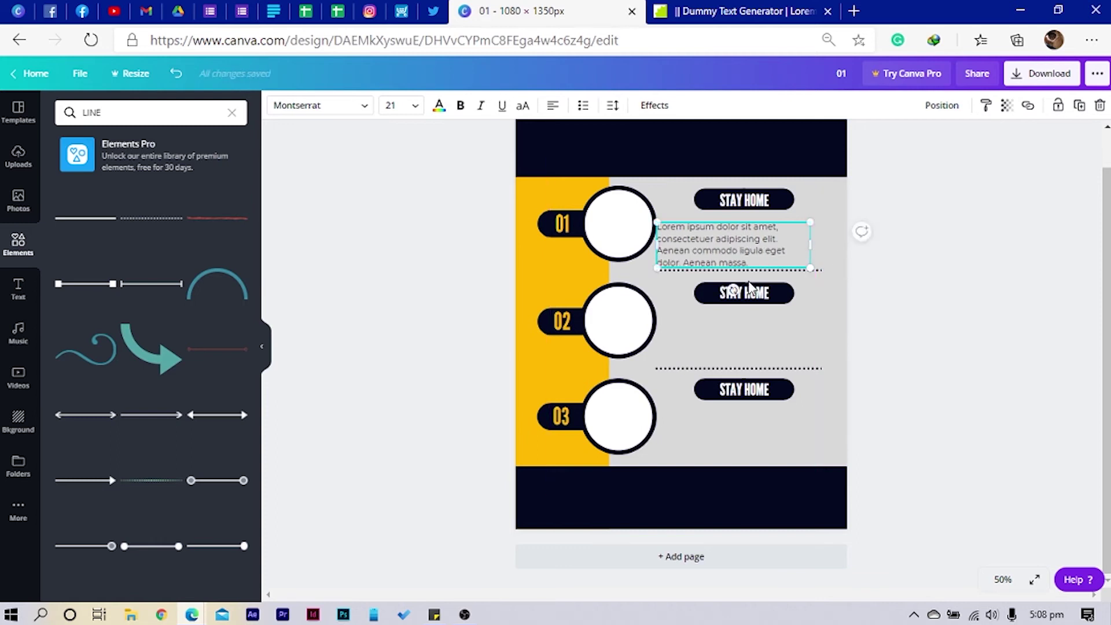
pyautogui.click(812, 311)
pyautogui.moveTo(731, 249); pyautogui.dragTo(736, 420)
pyautogui.hotkey('ctrl', 'd')
pyautogui.hotkey('ctrl', 'd')
pyautogui.click(973, 383)
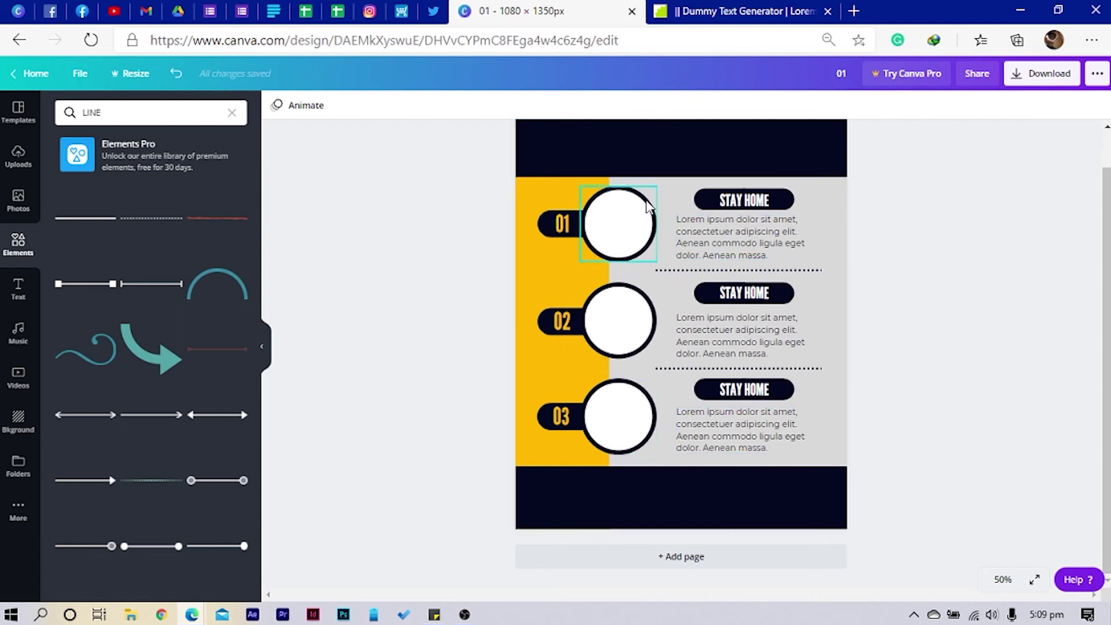
pyautogui.scroll(1, 613, 248)
# Copy the 01 text into the top band and retype it as 'TITLE HERE'
pyautogui.click(562, 270)
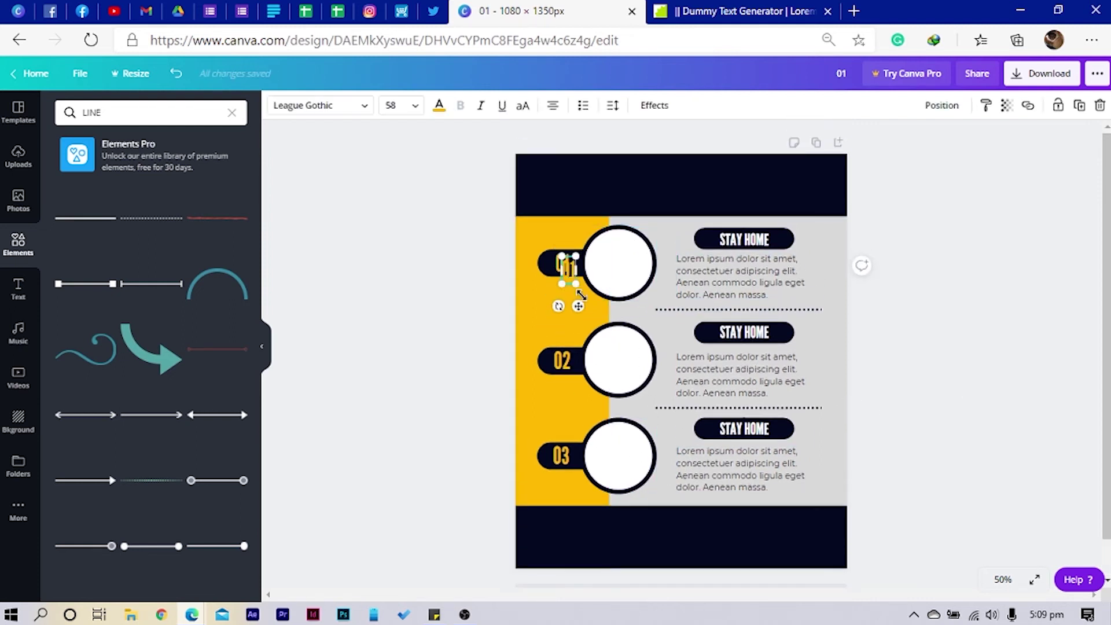
pyautogui.moveTo(582, 312); pyautogui.dragTo(639, 227)
pyautogui.moveTo(633, 181); pyautogui.dragTo(775, 183)
pyautogui.doubleClick(734, 179)
pyautogui.write('STAY HOME')
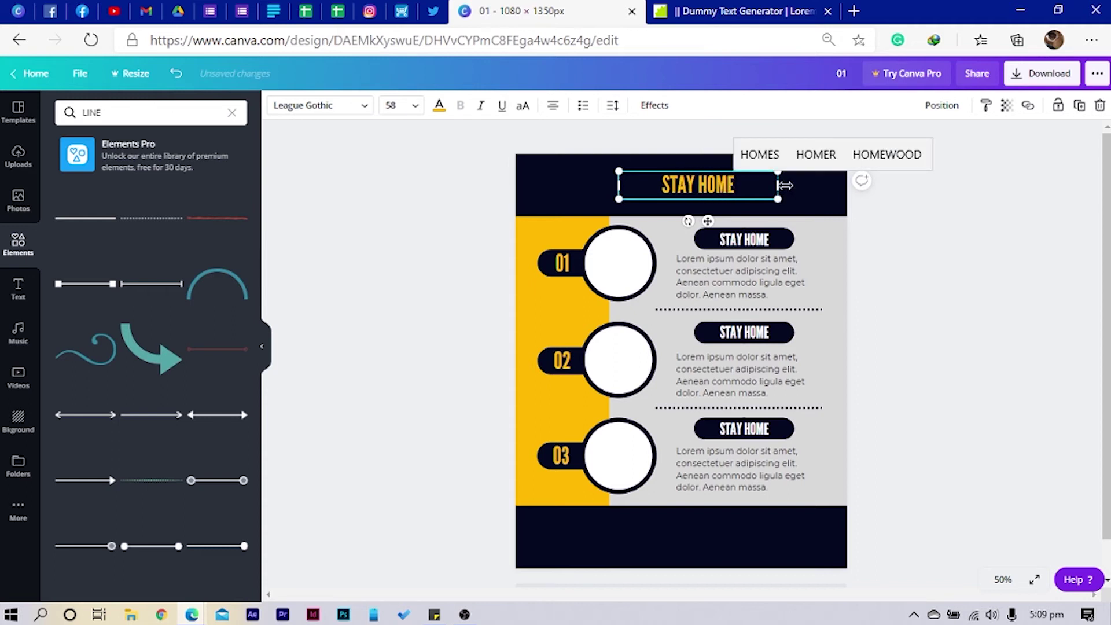
pyautogui.moveTo(785, 185); pyautogui.dragTo(633, 185)
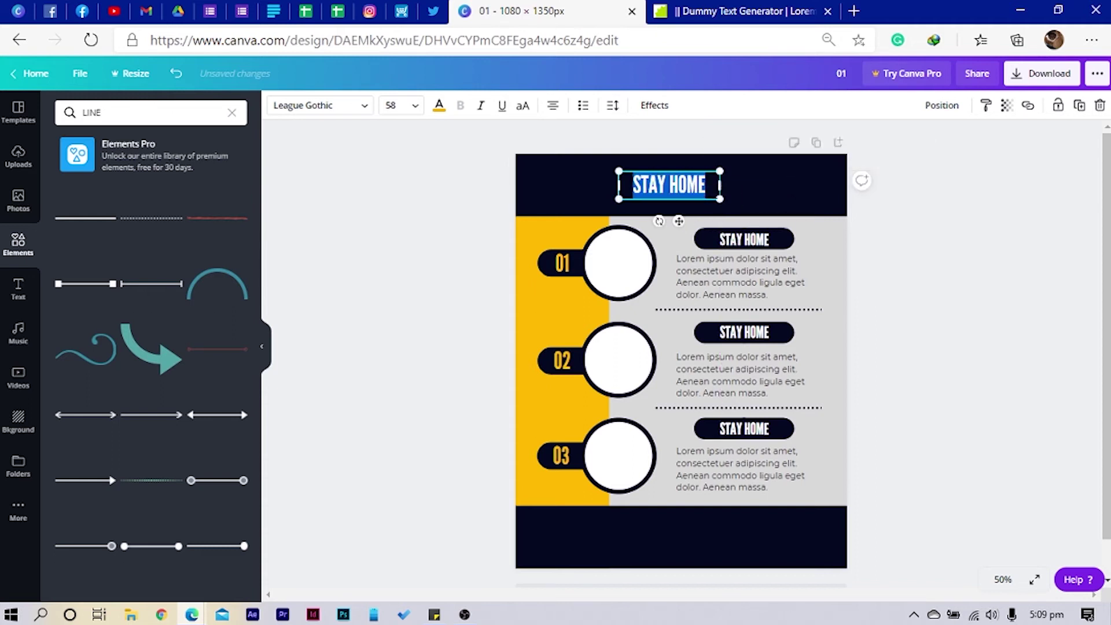
pyautogui.write('TITLE HERE')
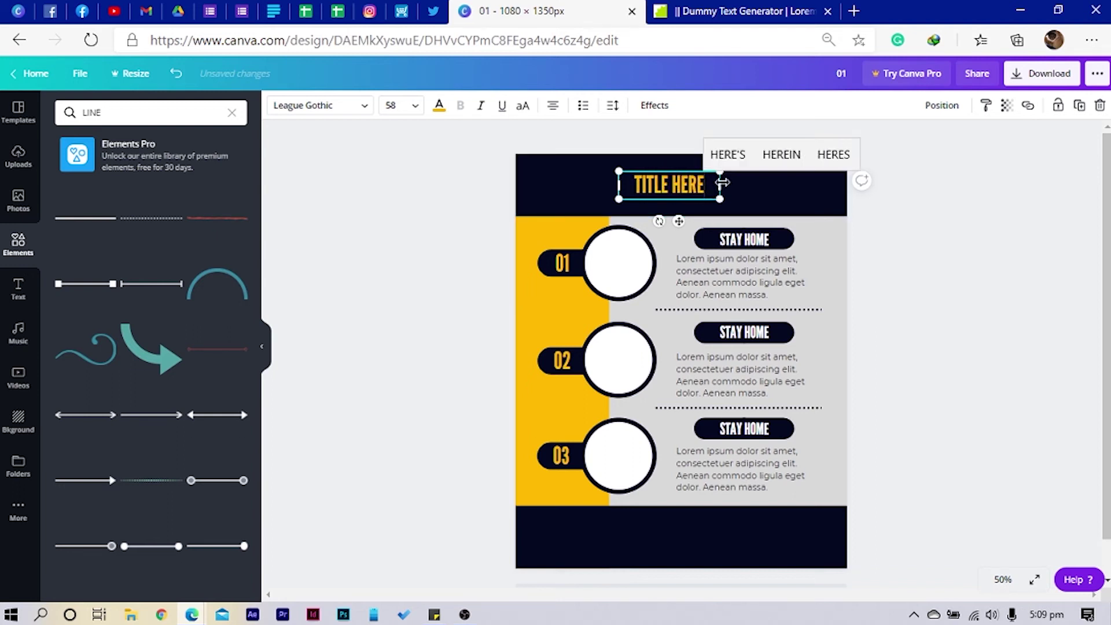
# Enlarge the TITLE HERE heading to size 88.5 and centre it in the header
pyautogui.moveTo(720, 199); pyautogui.dragTo(733, 218)
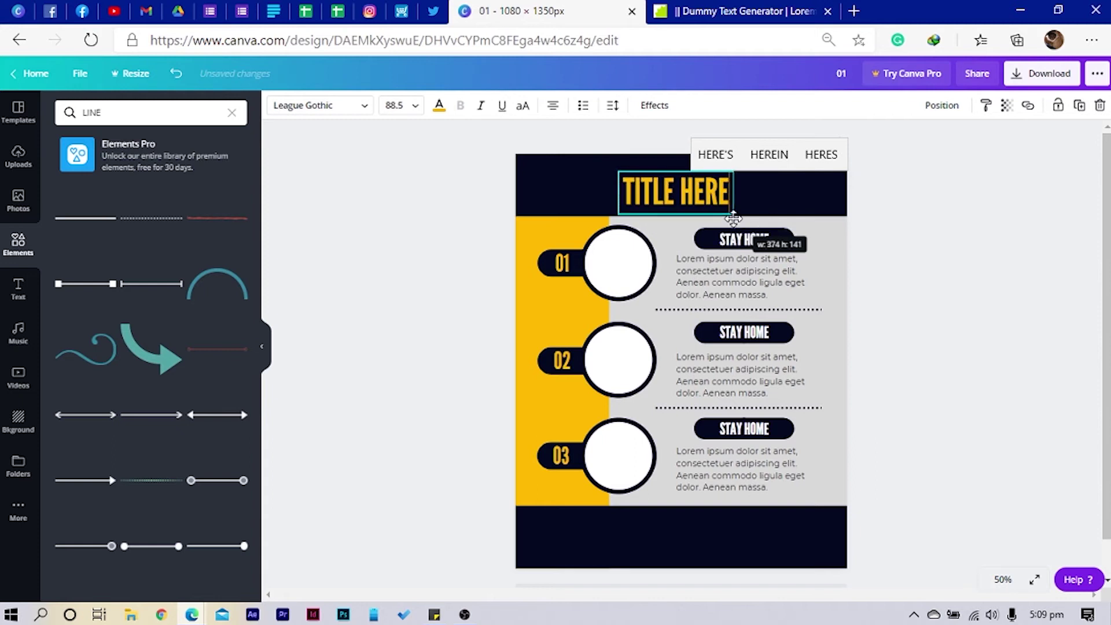
pyautogui.click(969, 234)
pyautogui.moveTo(680, 191); pyautogui.dragTo(686, 180)
pyautogui.click(411, 231)
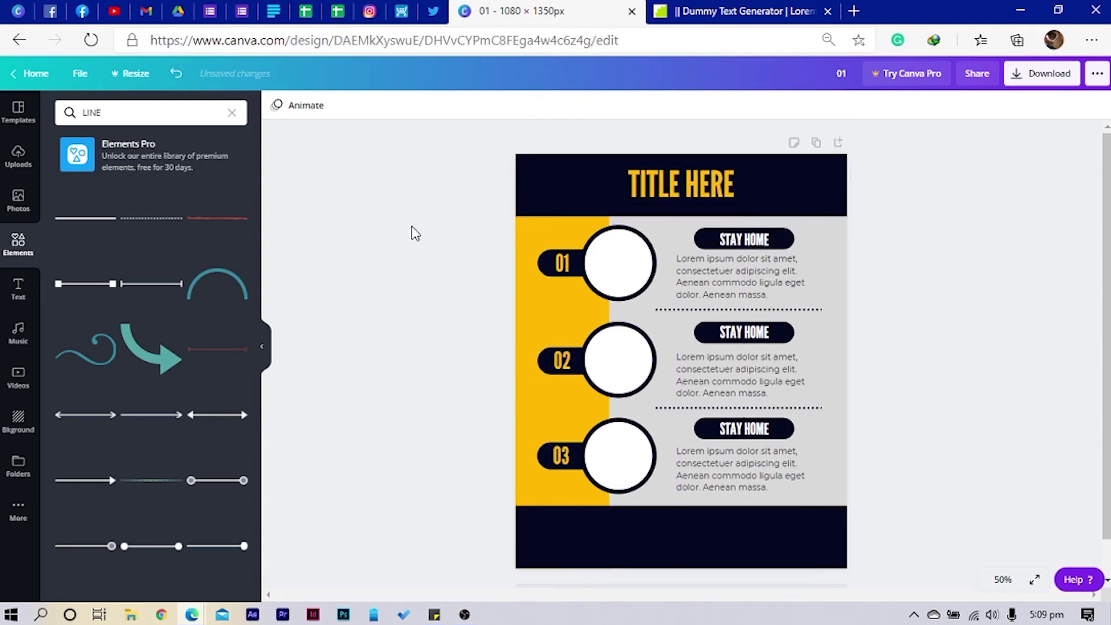
pyautogui.click(692, 187)
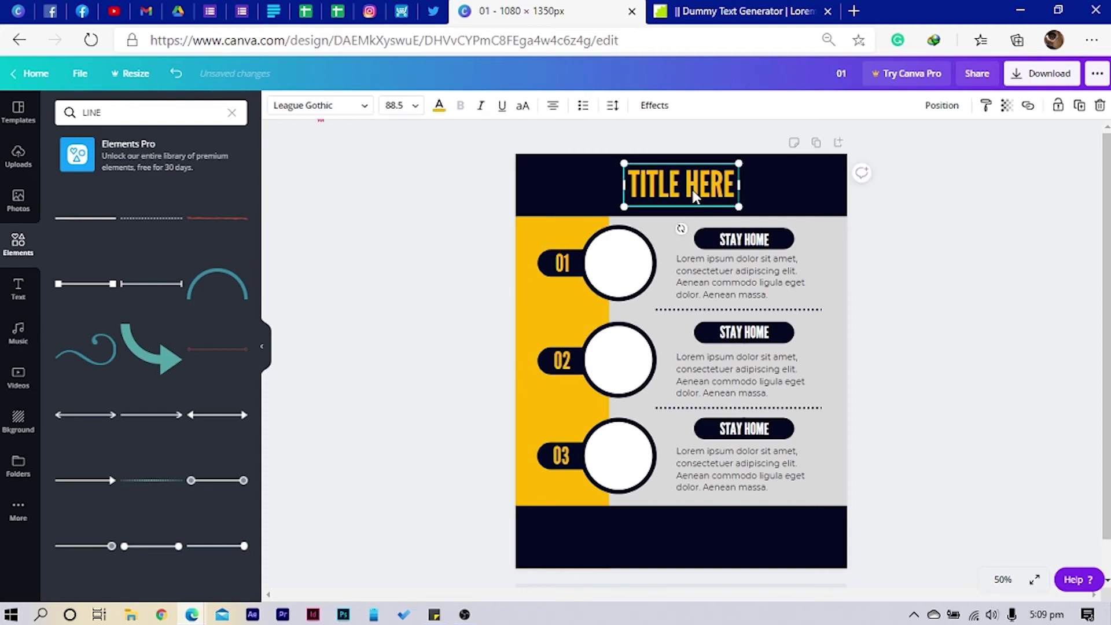
# Add a light grey line, trim both ends, and position it just under TITLE HERE
pyautogui.moveTo(199, 245); pyautogui.dragTo(633, 210)
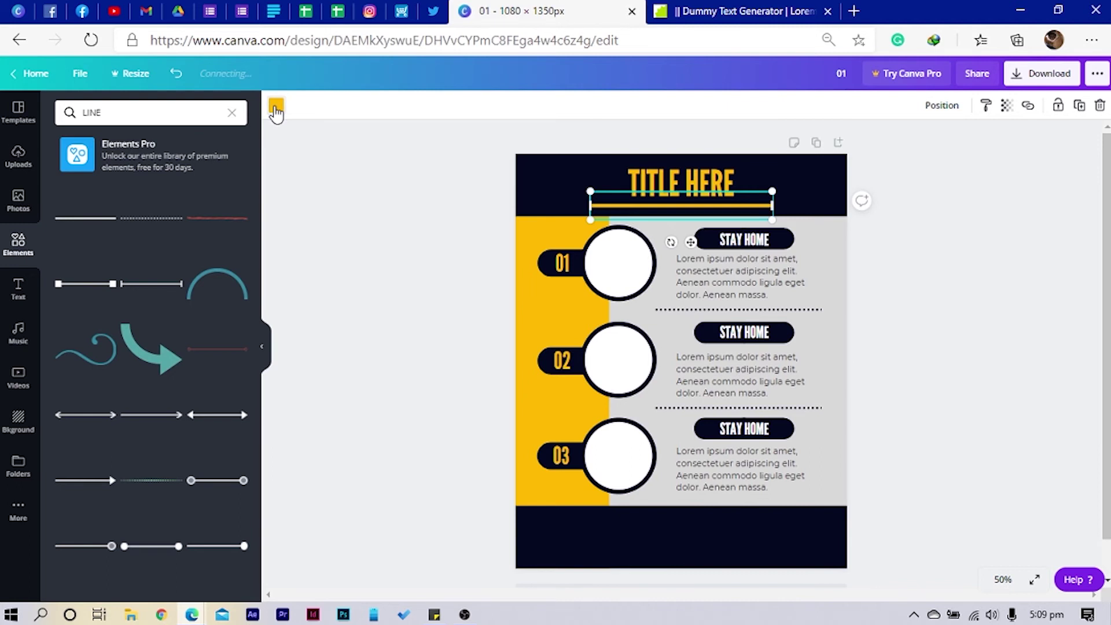
pyautogui.click(276, 108)
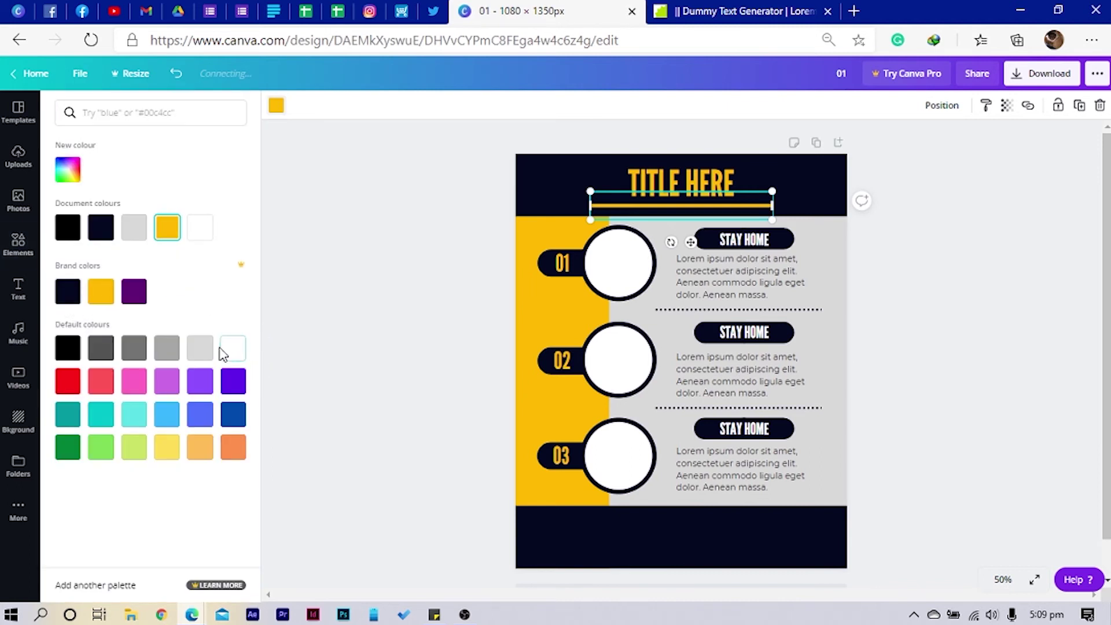
pyautogui.click(137, 230)
pyautogui.moveTo(590, 206); pyautogui.dragTo(624, 204)
pyautogui.moveTo(776, 195); pyautogui.dragTo(742, 196)
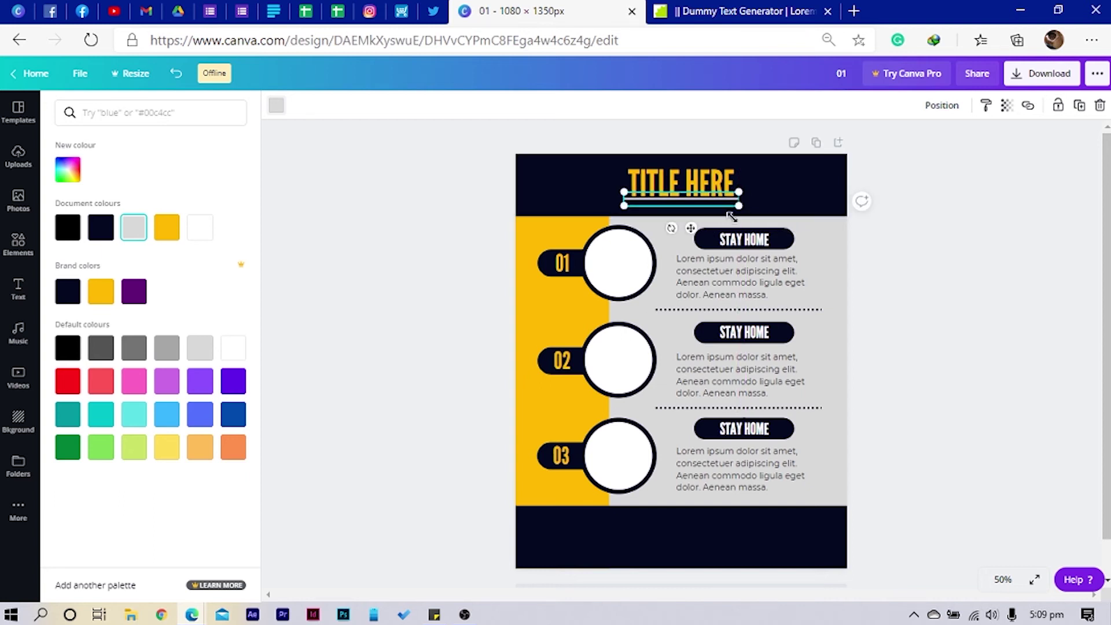
pyautogui.moveTo(653, 203); pyautogui.dragTo(652, 217)
pyautogui.press('Escape')
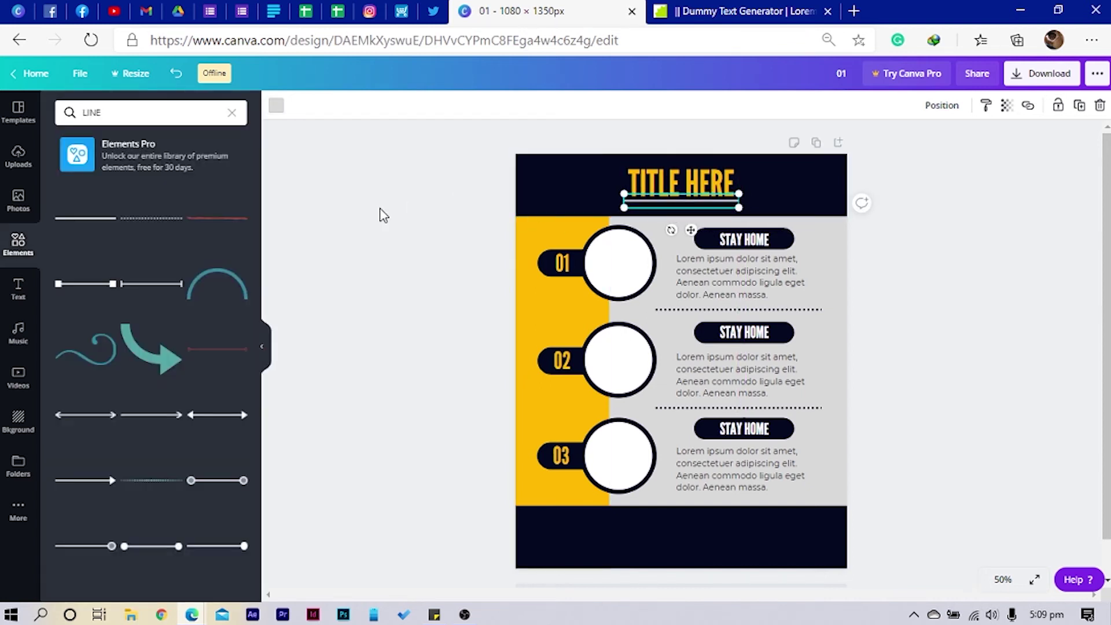
pyautogui.press('Escape')
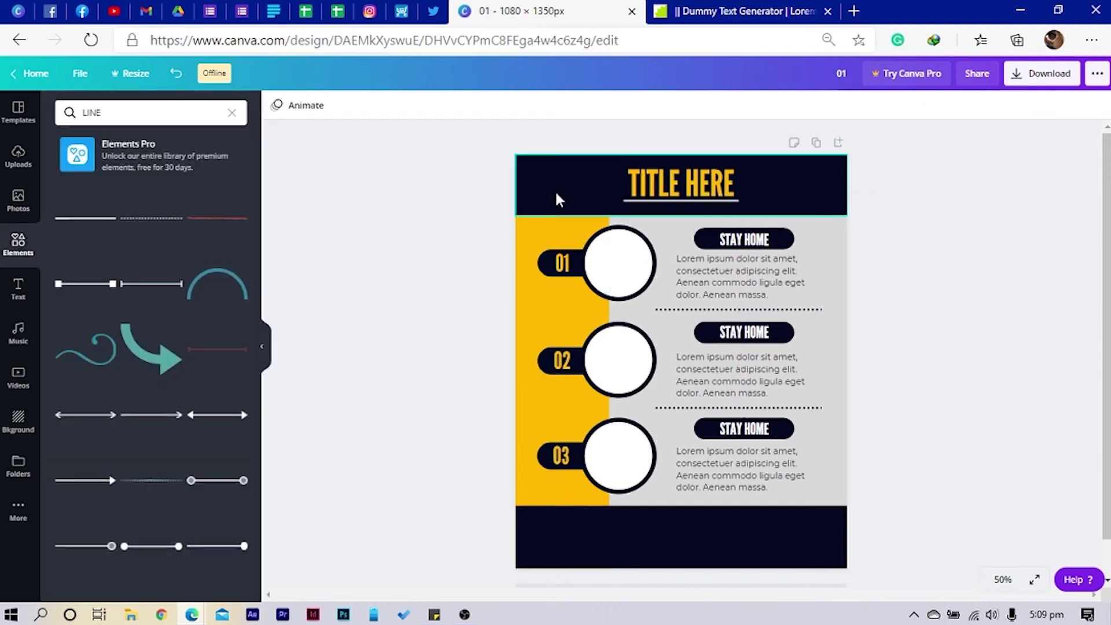
pyautogui.click(641, 198)
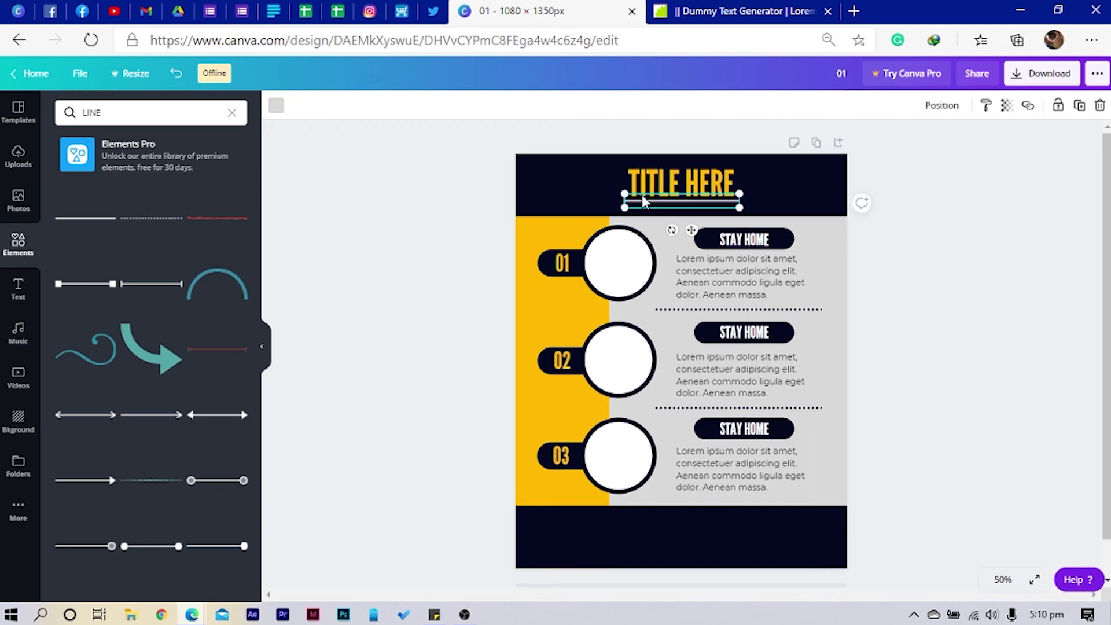
pyautogui.click(718, 263)
# Copy a paragraph into the header as a one-line light grey subtitle under TITLE HERE
pyautogui.moveTo(718, 263); pyautogui.dragTo(661, 217)
pyautogui.doubleClick(662, 216)
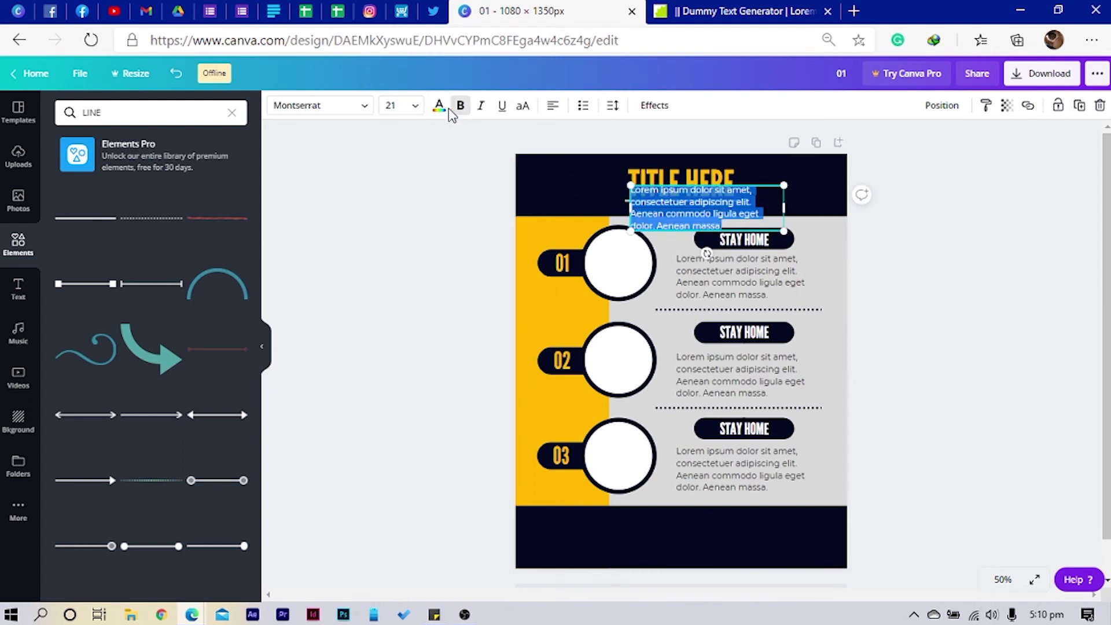
pyautogui.click(438, 105)
pyautogui.click(134, 227)
pyautogui.moveTo(721, 226); pyautogui.dragTo(628, 202)
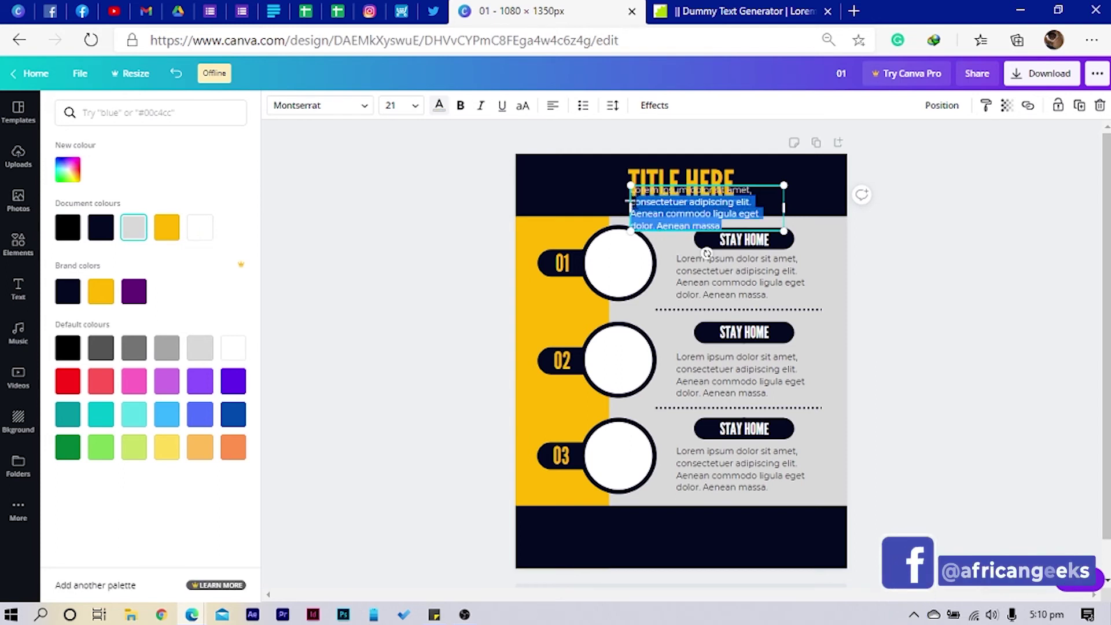
pyautogui.press('BackSpace')
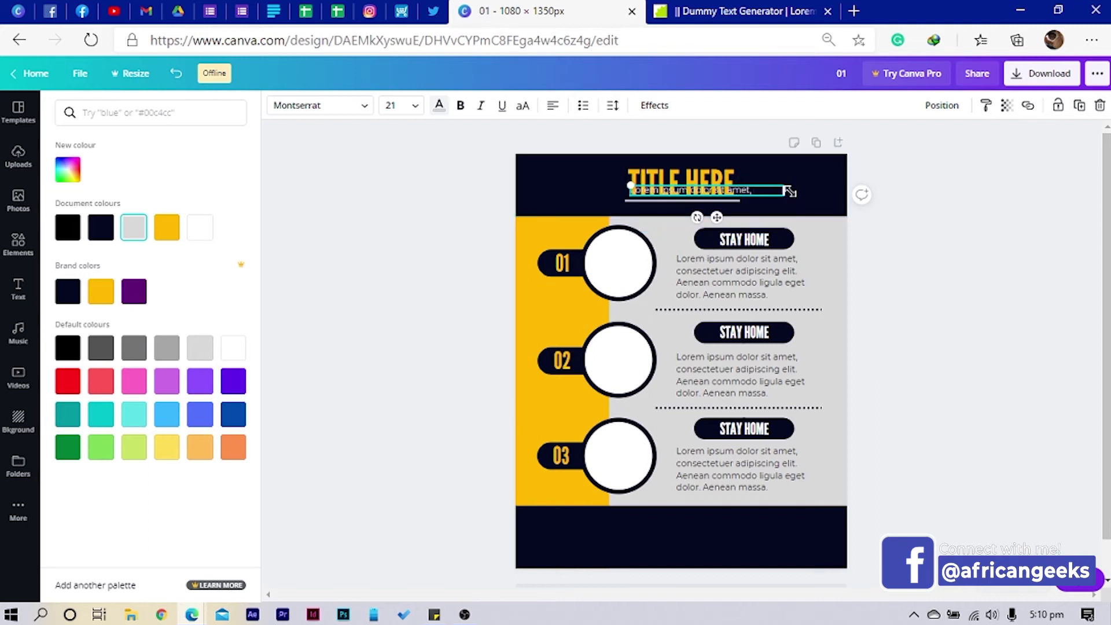
pyautogui.moveTo(786, 189); pyautogui.dragTo(754, 189)
pyautogui.moveTo(700, 217); pyautogui.dragTo(690, 236)
pyautogui.click(553, 107)
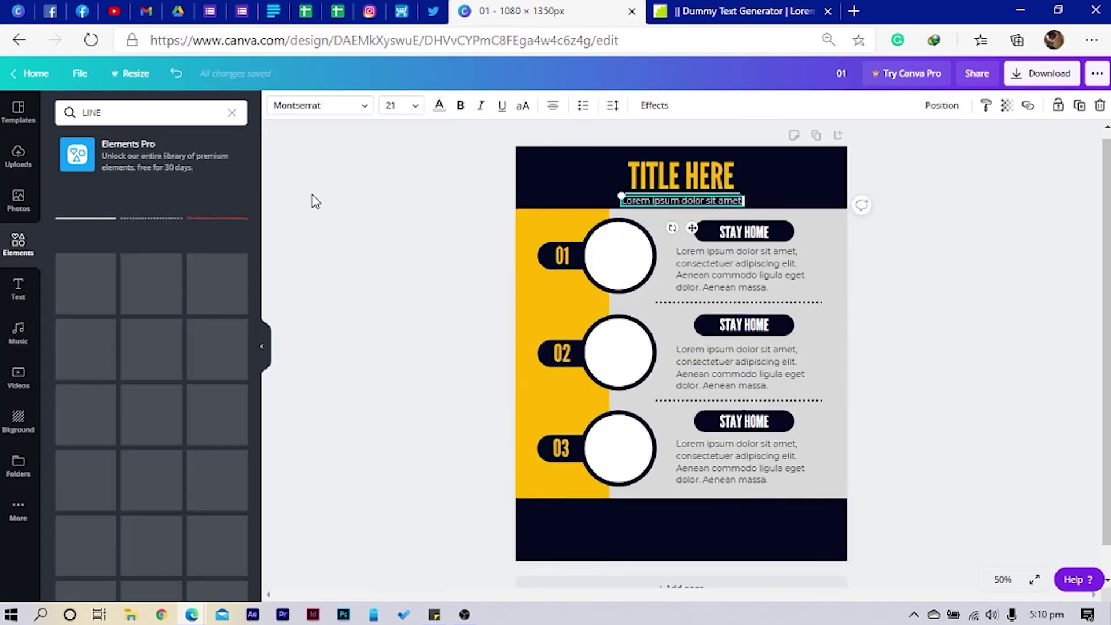
# Nudge the title group higher and place a copy of TITLE HERE in the bottom band
pyautogui.click(642, 172)
pyautogui.moveTo(668, 163); pyautogui.dragTo(672, 162)
pyautogui.click(402, 231)
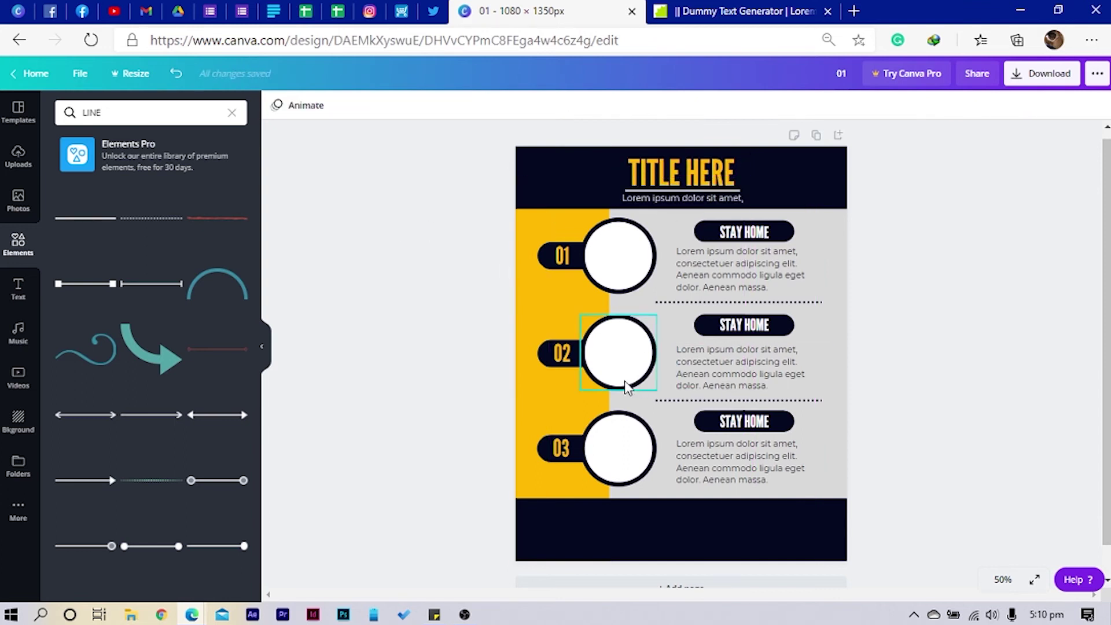
pyautogui.scroll(-1, 622, 370)
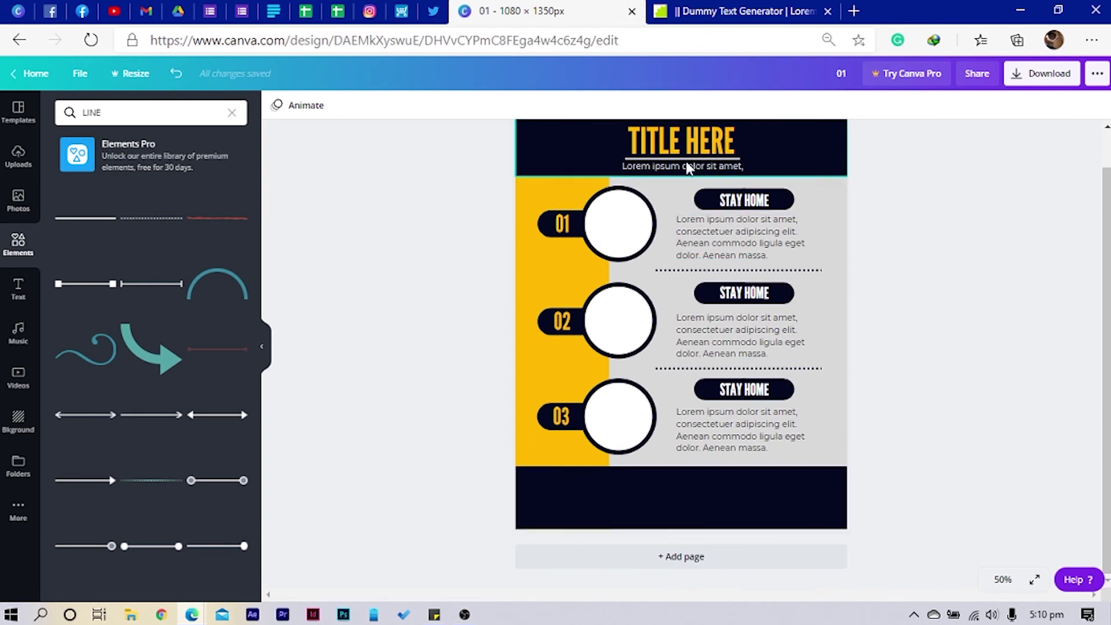
pyautogui.click(676, 134)
pyautogui.click(676, 133)
pyautogui.moveTo(679, 142); pyautogui.dragTo(670, 484)
# Retype the footer copy as 'STAY HOME AND DON'T CATCH THE VIRUS', widened onto one centred line
pyautogui.click(671, 485)
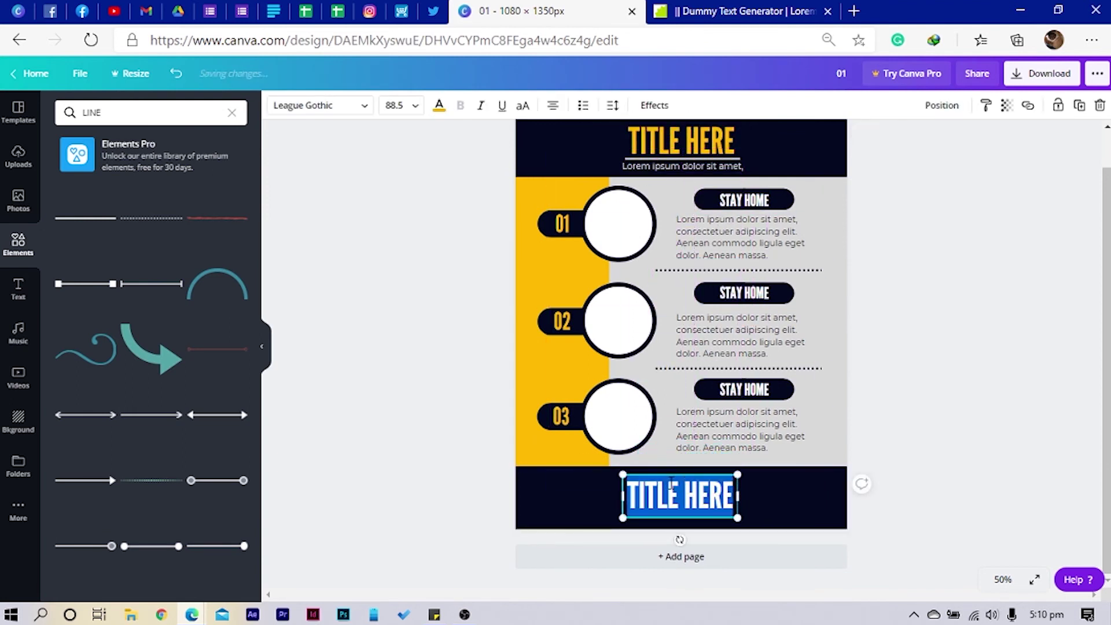
pyautogui.write('STAY HOME')
pyautogui.press('Return')
pyautogui.write("AND DON'T")
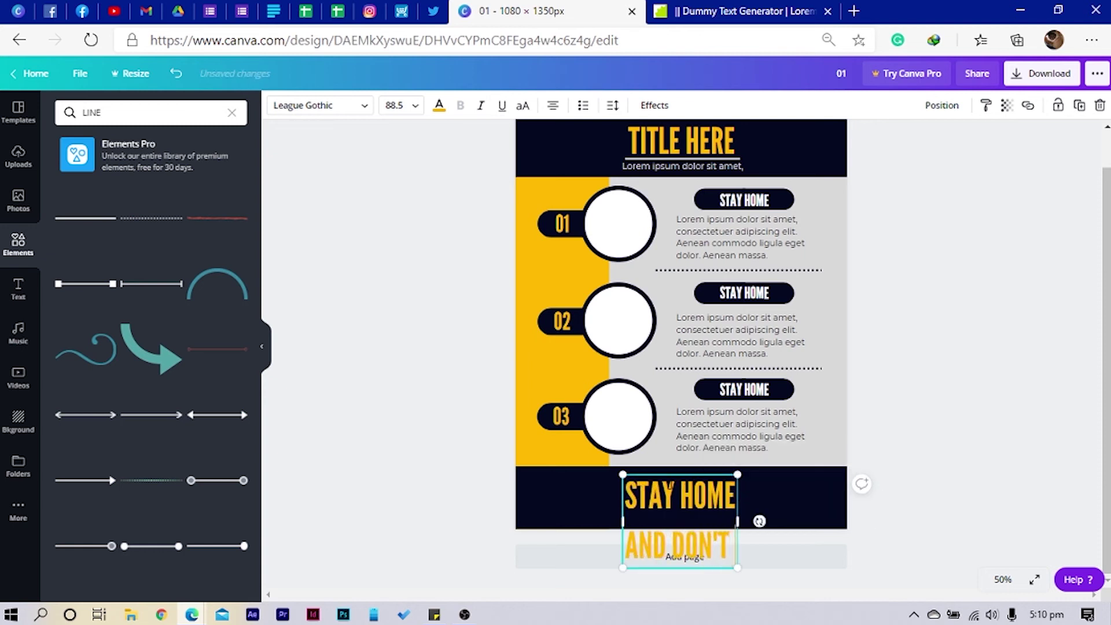
pyautogui.press('Return')
pyautogui.write('CATCJ')
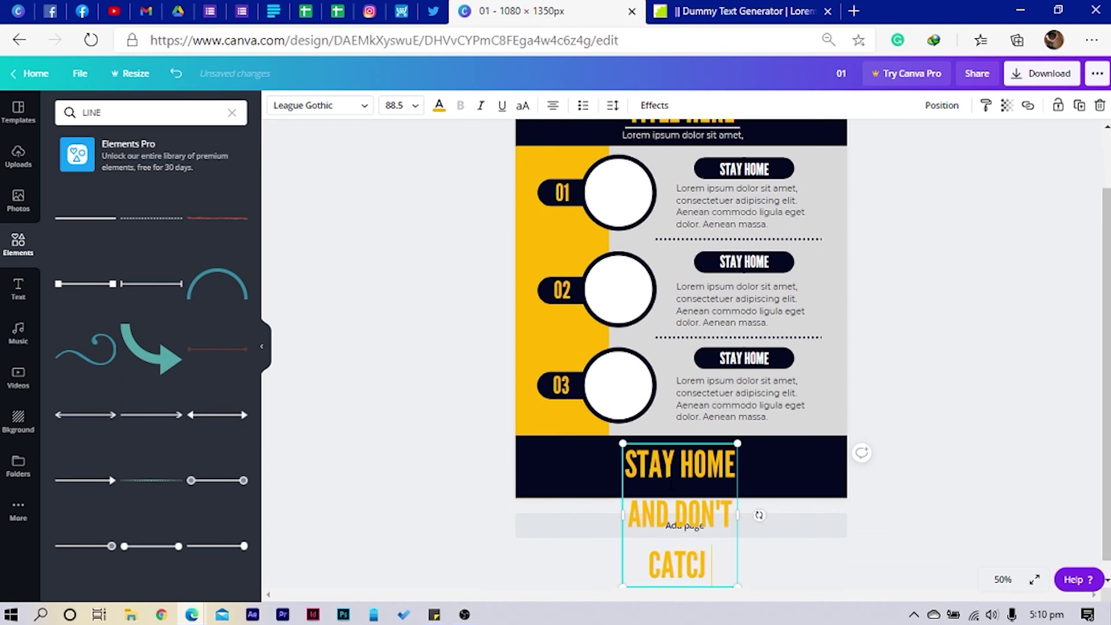
pyautogui.press('BackSpace')
pyautogui.write('H THE')
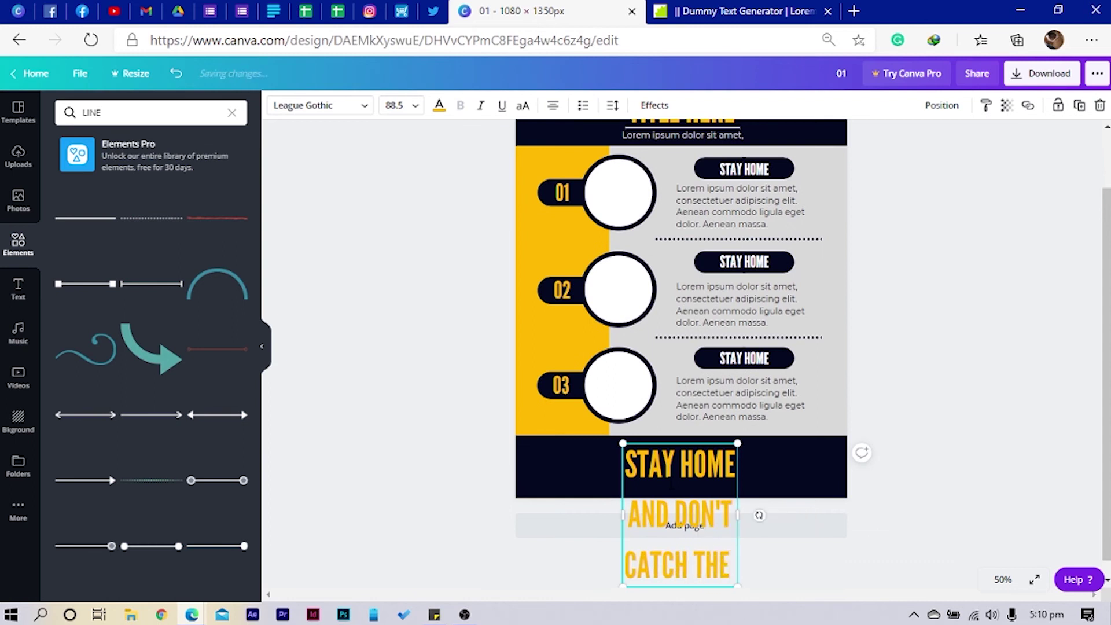
pyautogui.press('Return')
pyautogui.write('VIRUS')
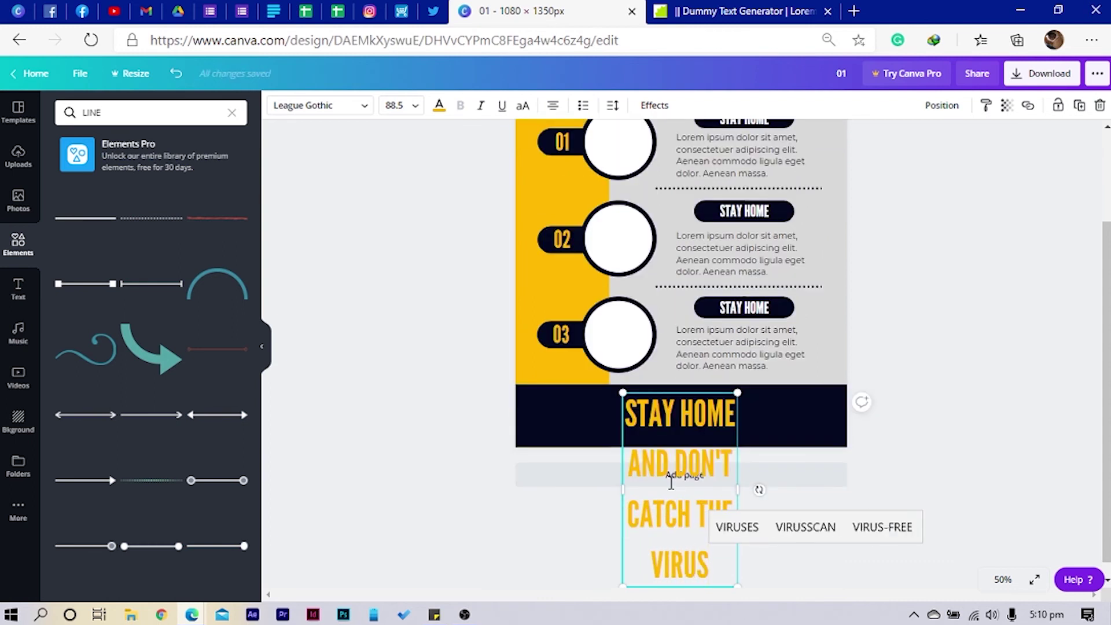
pyautogui.moveTo(617, 489); pyautogui.dragTo(554, 519)
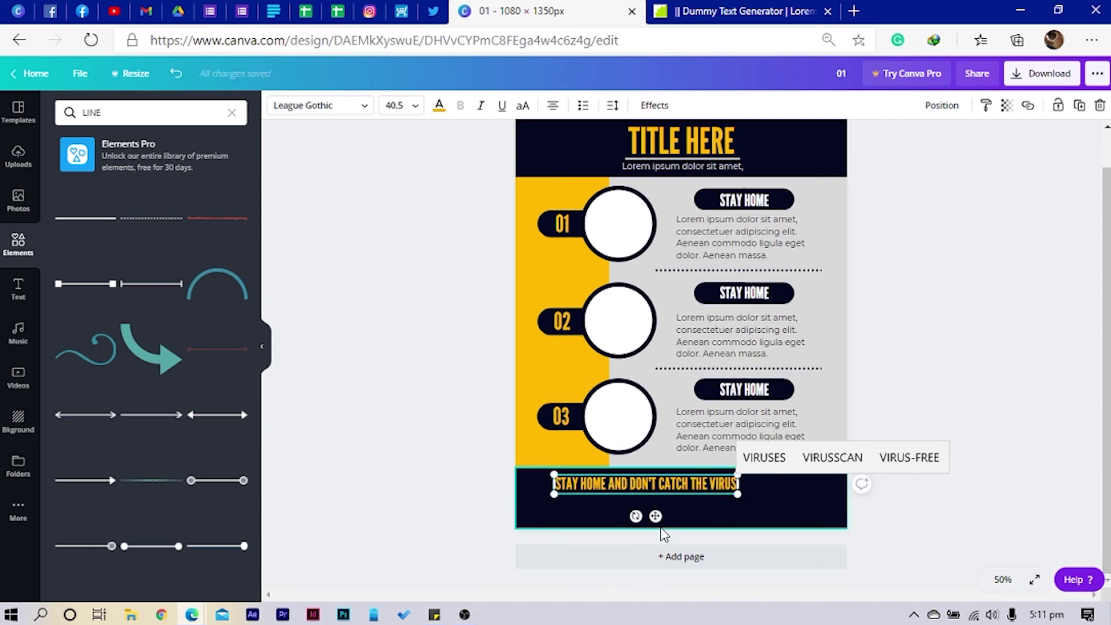
pyautogui.moveTo(655, 516); pyautogui.dragTo(694, 535)
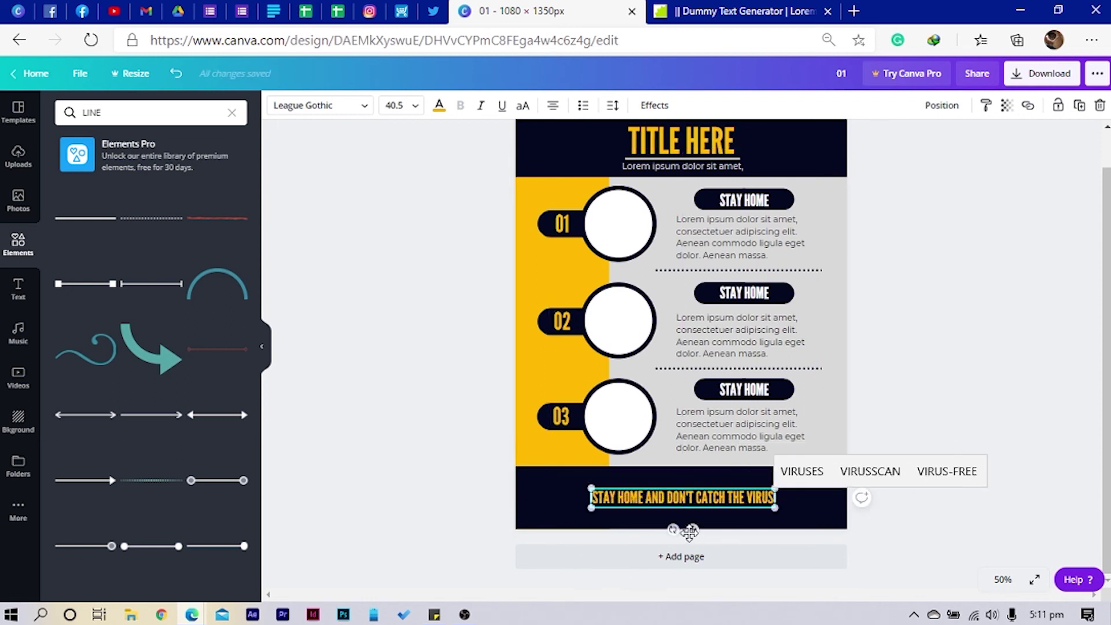
pyautogui.click(529, 522)
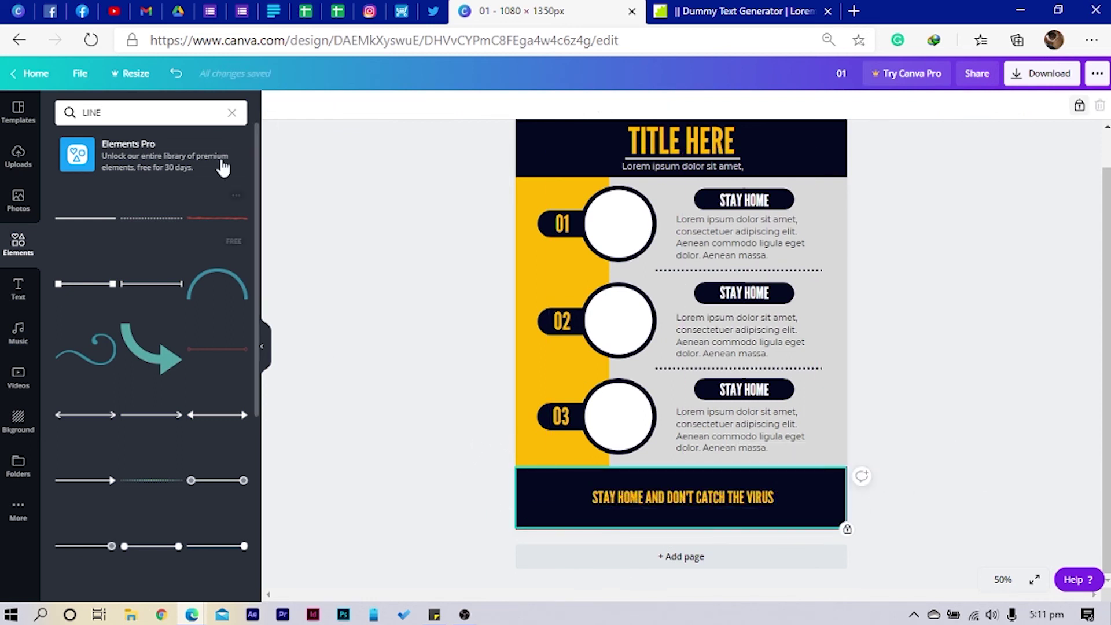
# Search elements for SAFETY and add the shield icon to the page
pyautogui.click(232, 113)
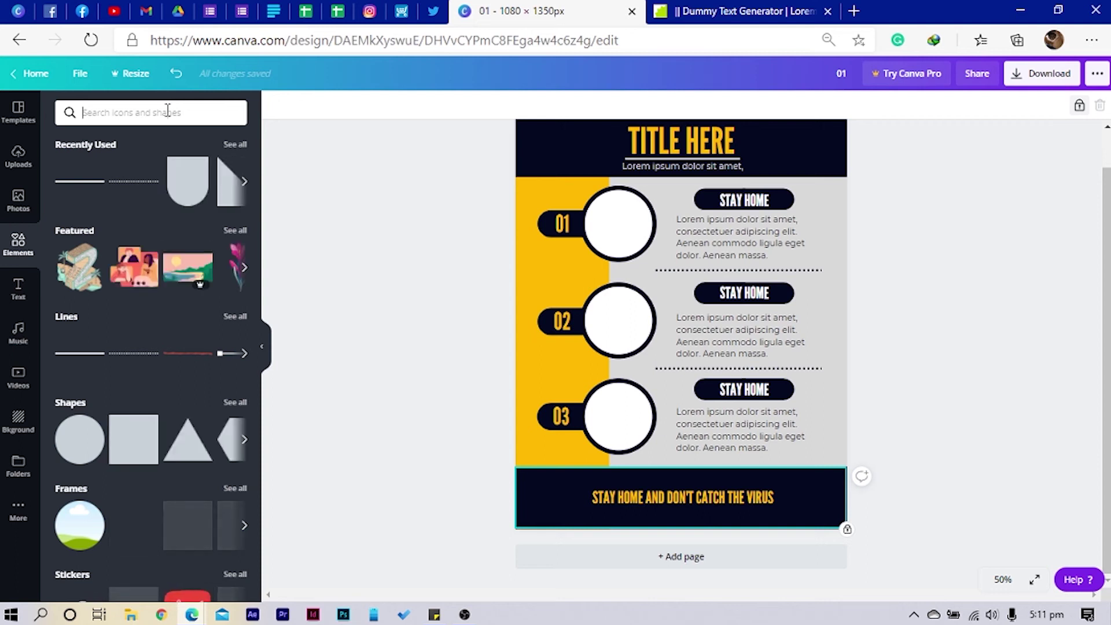
pyautogui.write('SAFT')
pyautogui.press('BackSpace')
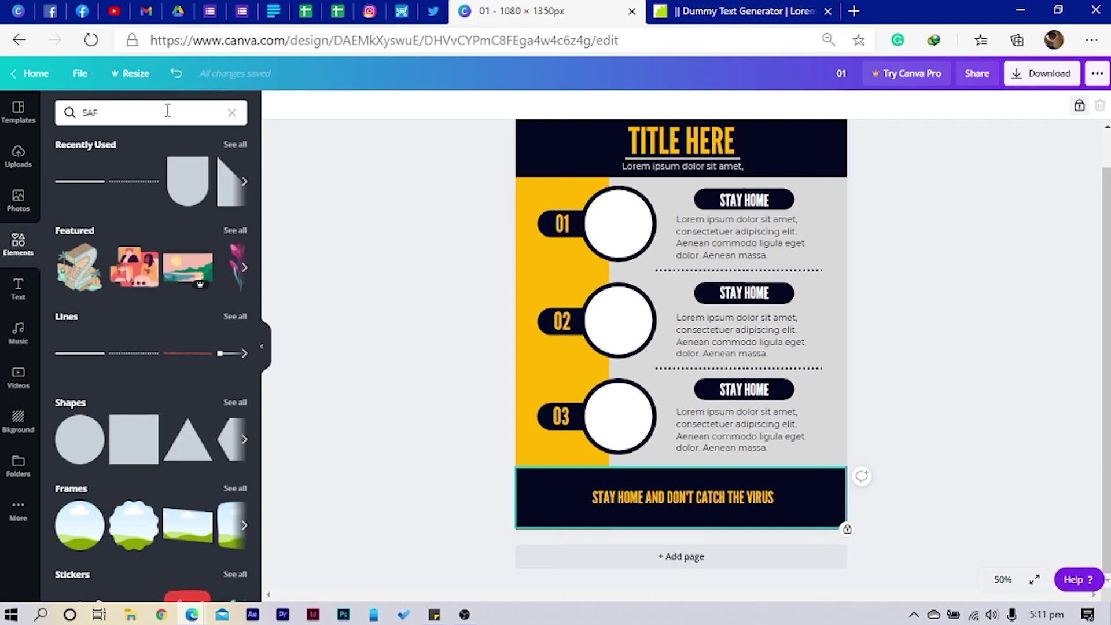
pyautogui.write('ETY')
pyautogui.press('Return')
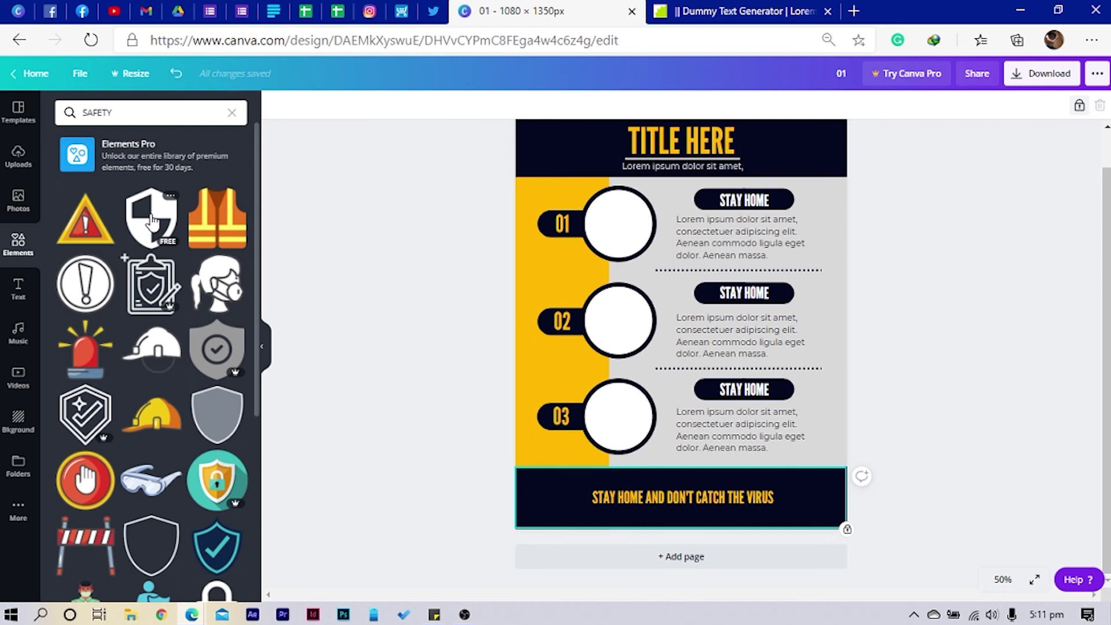
pyautogui.click(162, 230)
# Recolour the shield yellow, shrink it, and centre it inside circle 01
pyautogui.click(276, 105)
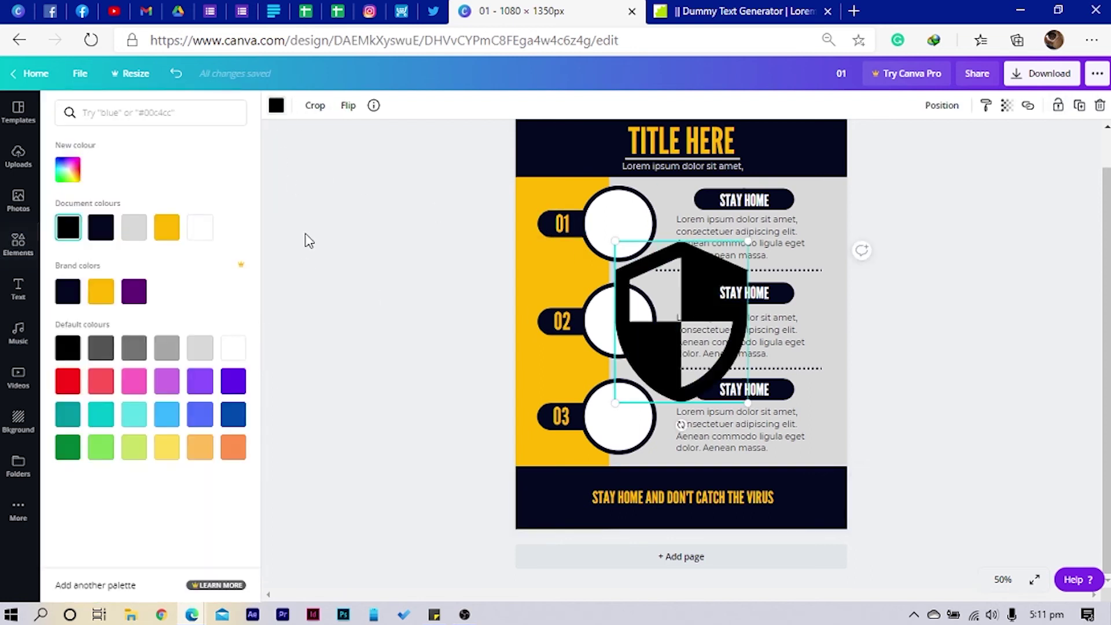
pyautogui.click(102, 294)
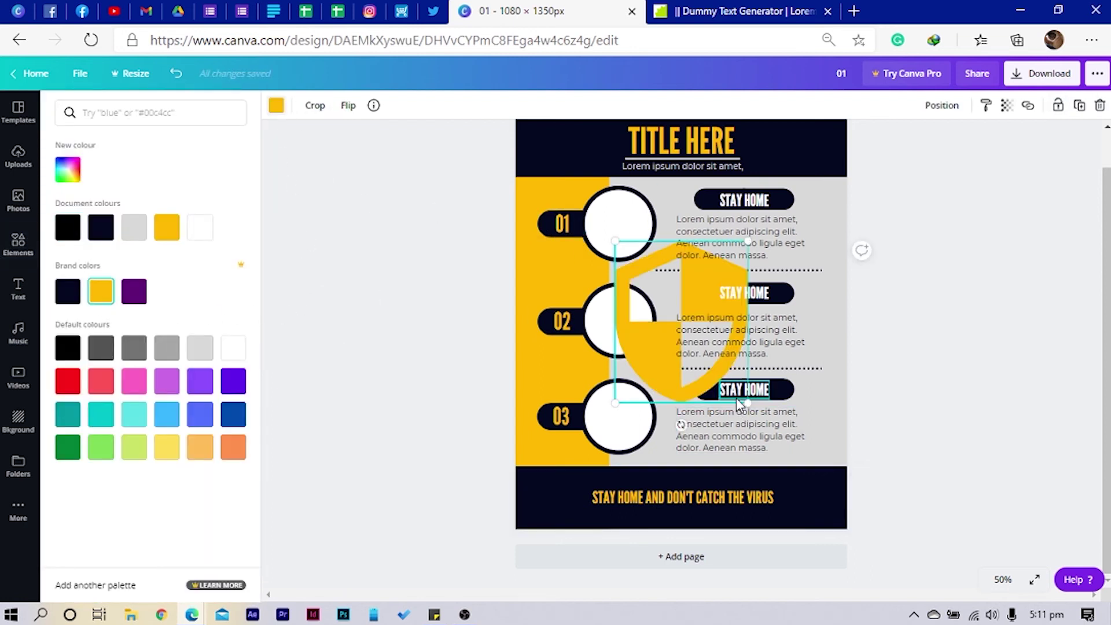
pyautogui.moveTo(707, 379); pyautogui.dragTo(624, 240)
pyautogui.moveTo(595, 196); pyautogui.dragTo(616, 226)
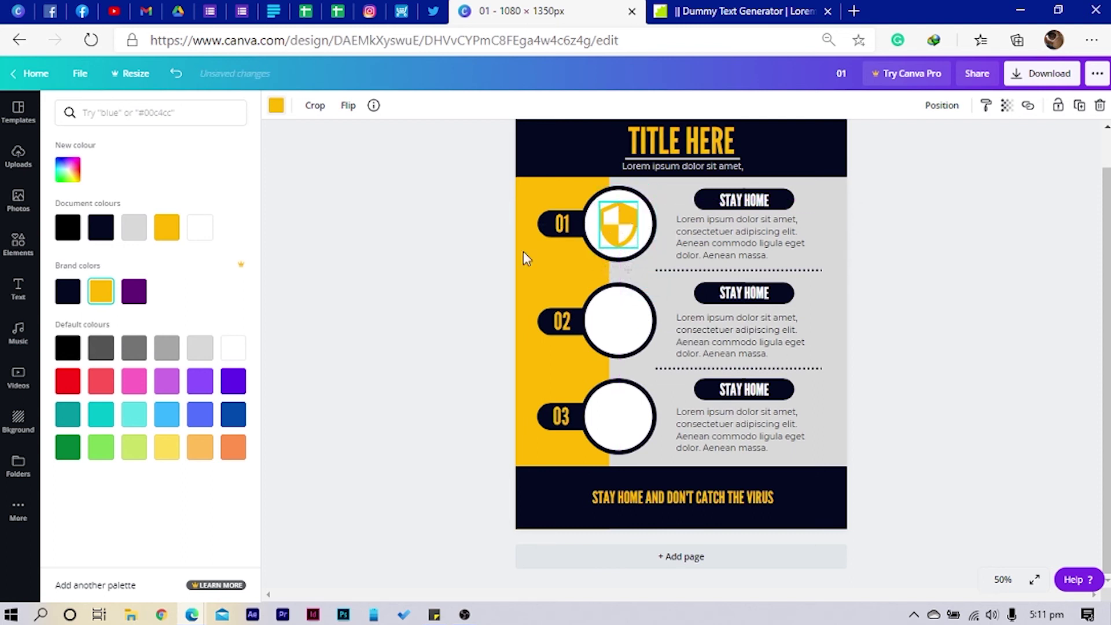
pyautogui.click(345, 295)
pyautogui.click(345, 295)
# Place the yellow hard hat in circle 02 and shrunken teal goggles in circle 03
pyautogui.scroll(-4, 139, 346)
pyautogui.moveTo(155, 305); pyautogui.dragTo(618, 325)
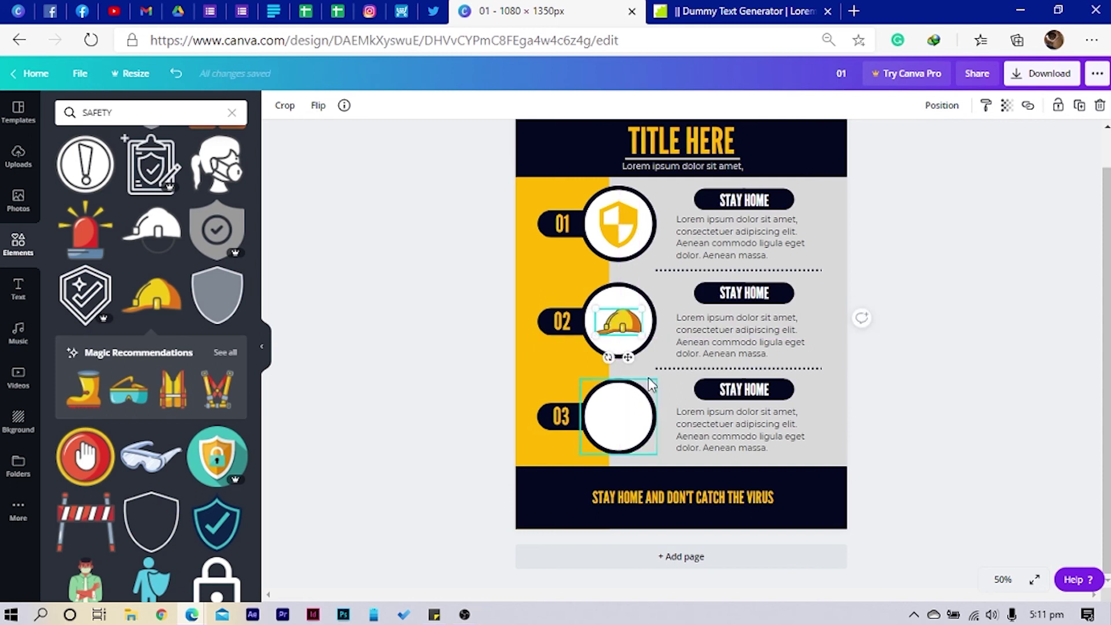
pyautogui.scroll(-3, 90, 349)
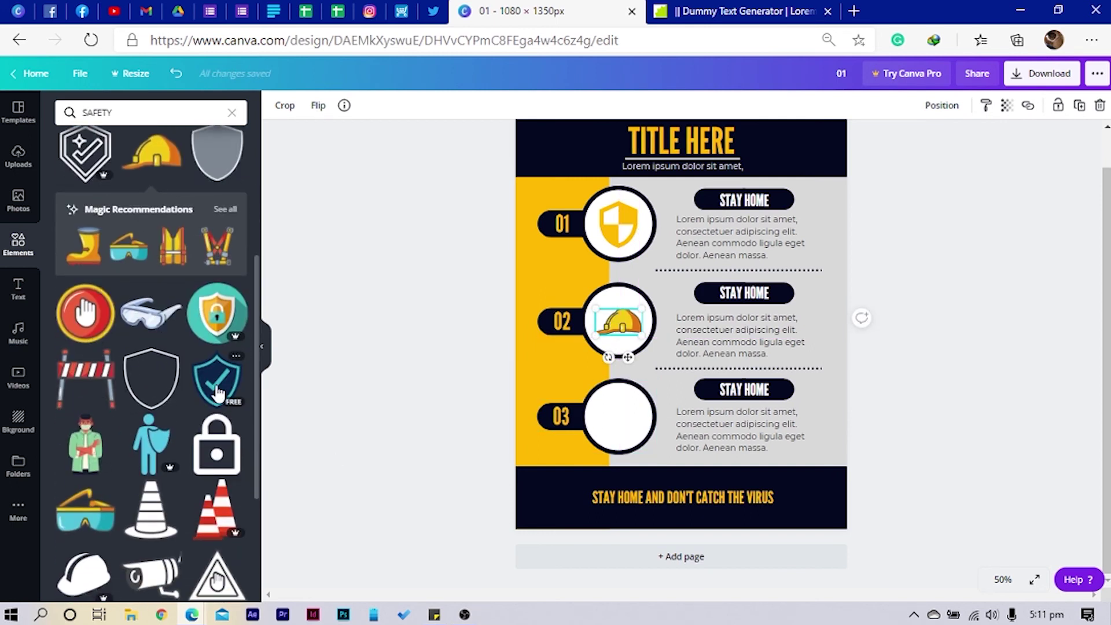
pyautogui.scroll(-3, 217, 389)
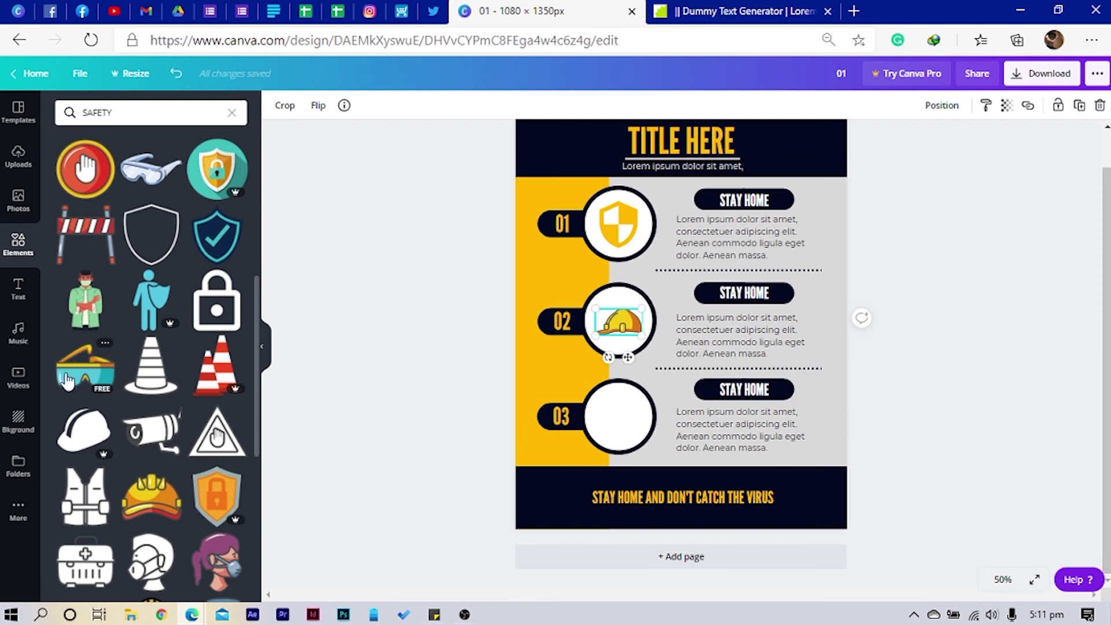
pyautogui.moveTo(66, 382); pyautogui.dragTo(681, 373)
pyautogui.moveTo(828, 269); pyautogui.dragTo(612, 419)
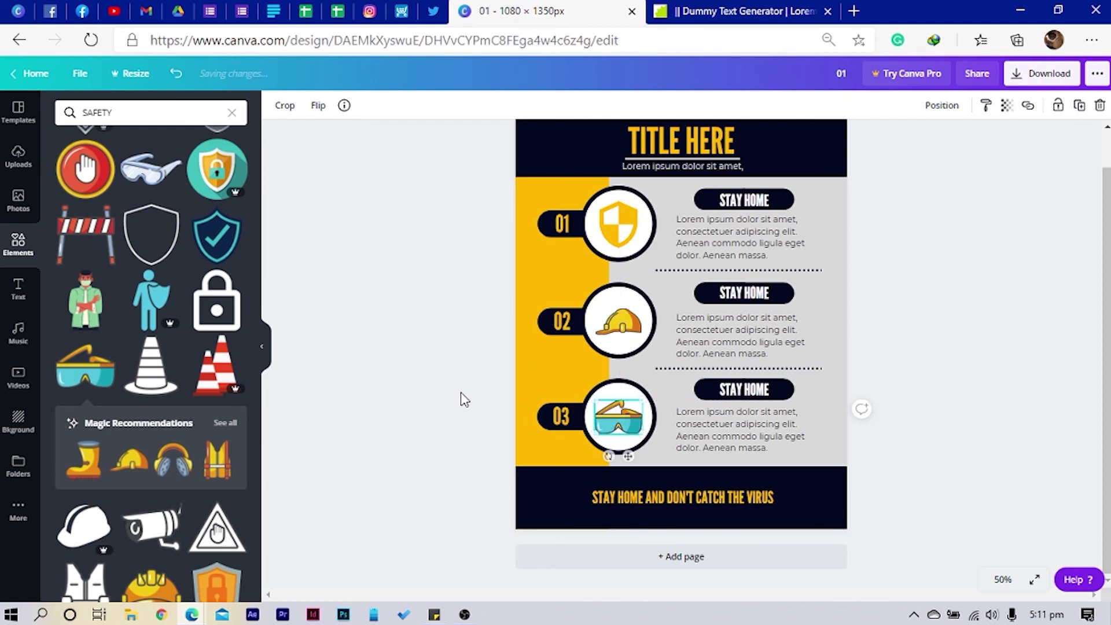
pyautogui.click(432, 381)
pyautogui.scroll(1, 431, 381)
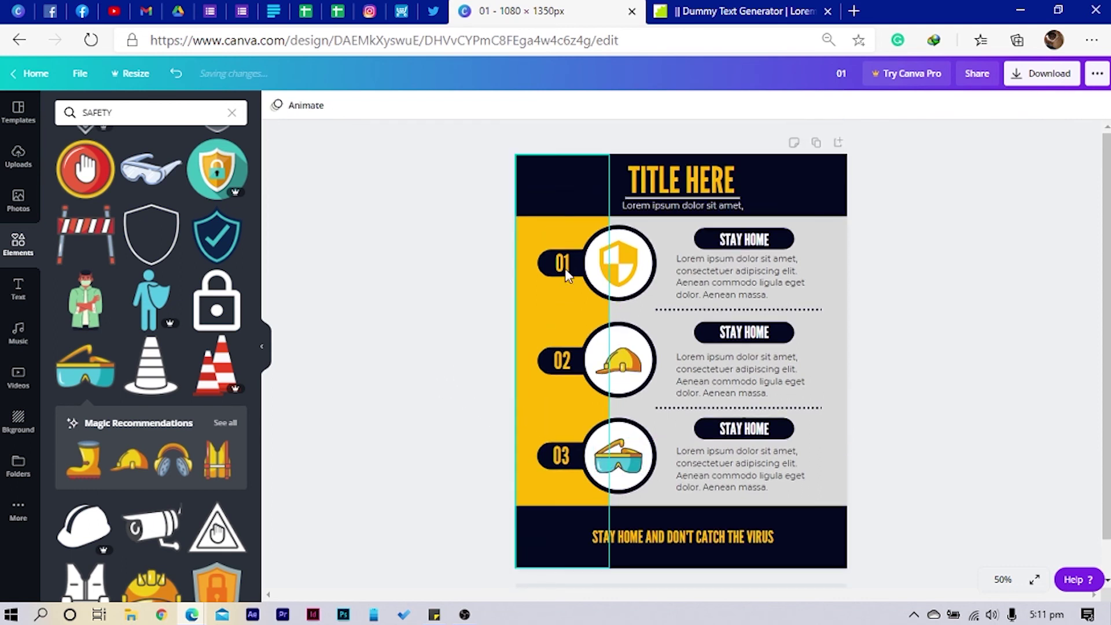
# Search Elements for CORONA and add the white virus graphic to the page
pyautogui.click(149, 114)
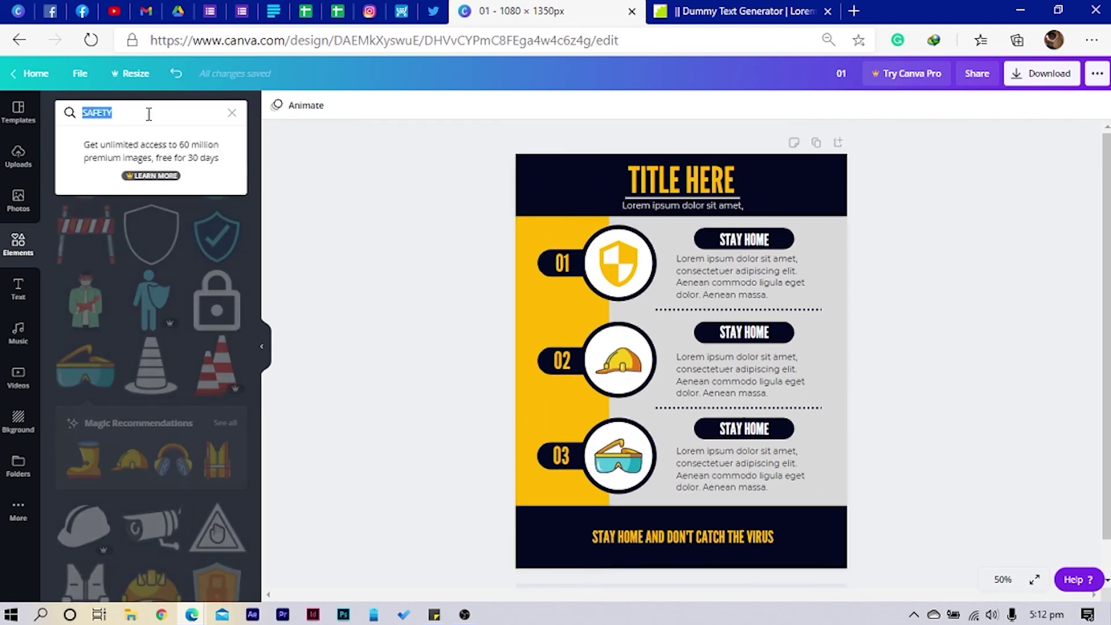
pyautogui.write('CORO')
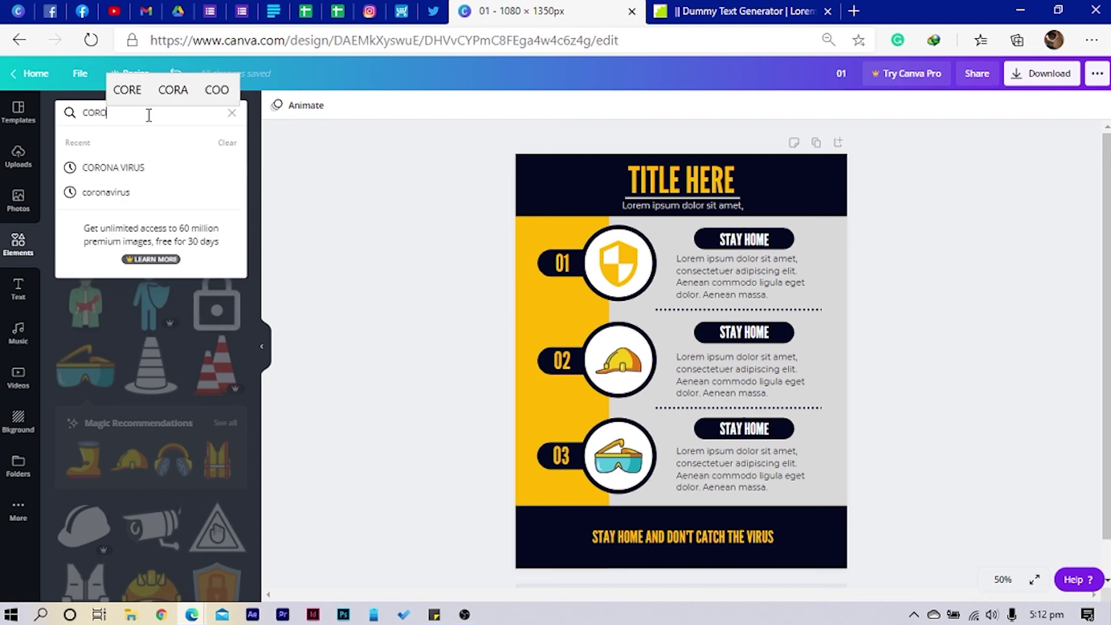
pyautogui.write('NA')
pyautogui.click(163, 170)
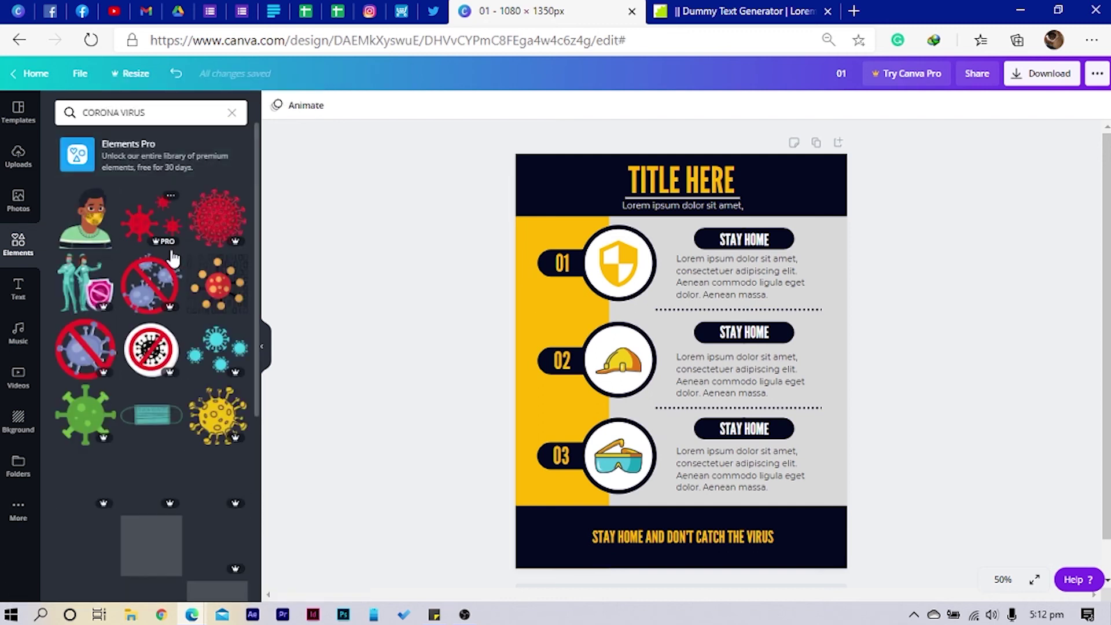
pyautogui.scroll(-4, 210, 336)
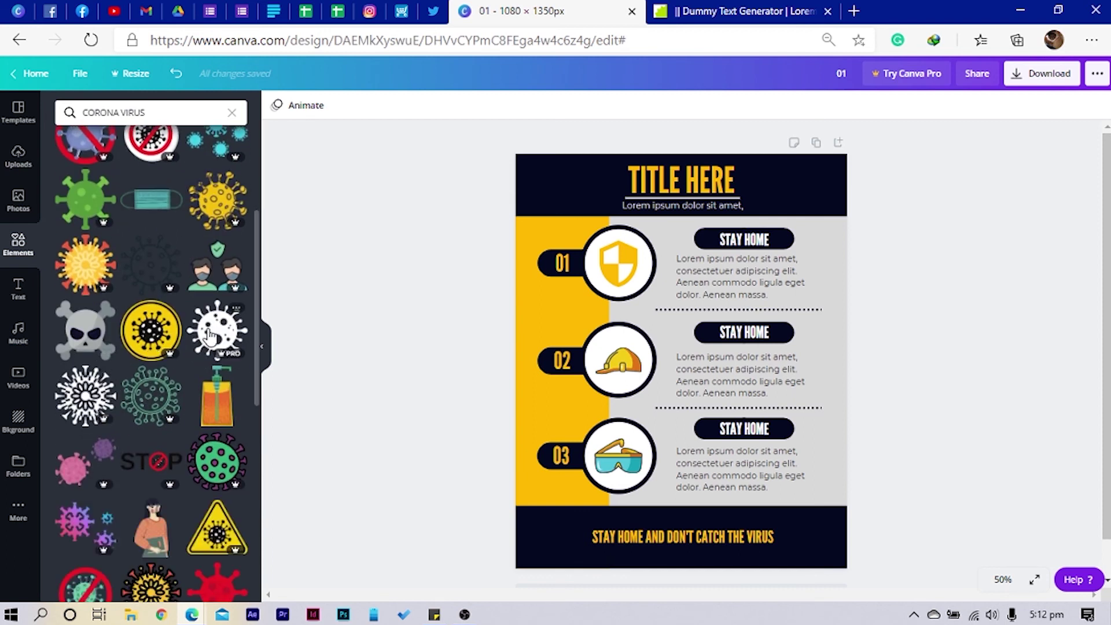
pyautogui.click(209, 335)
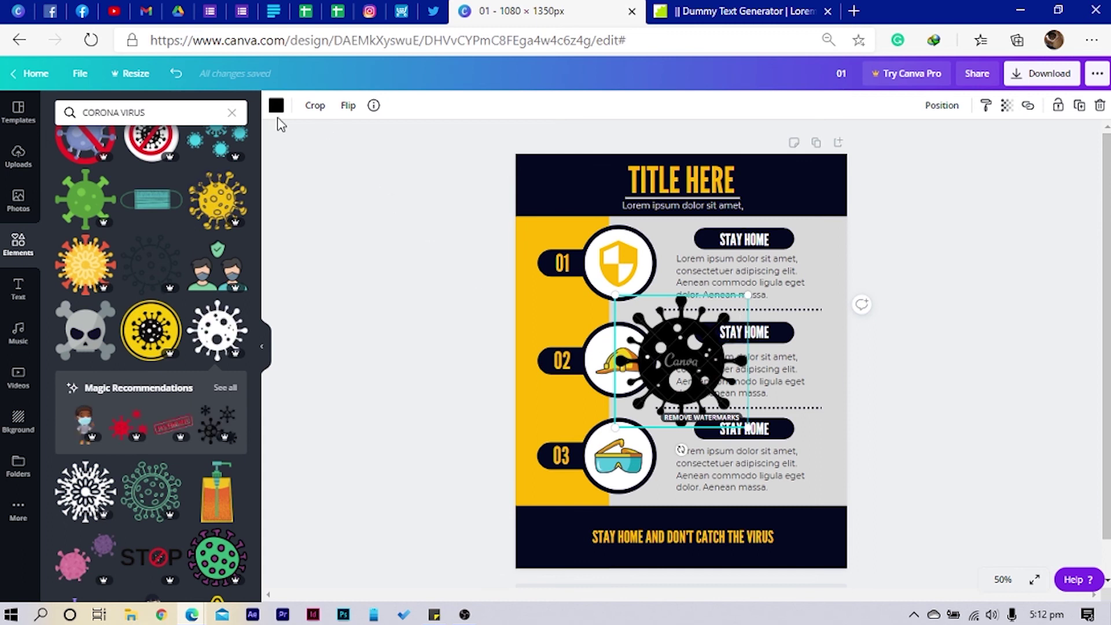
# Recolour the virus grey, shrink it to 191×191, set transparency 40 and move it to the footer's left
pyautogui.click(276, 106)
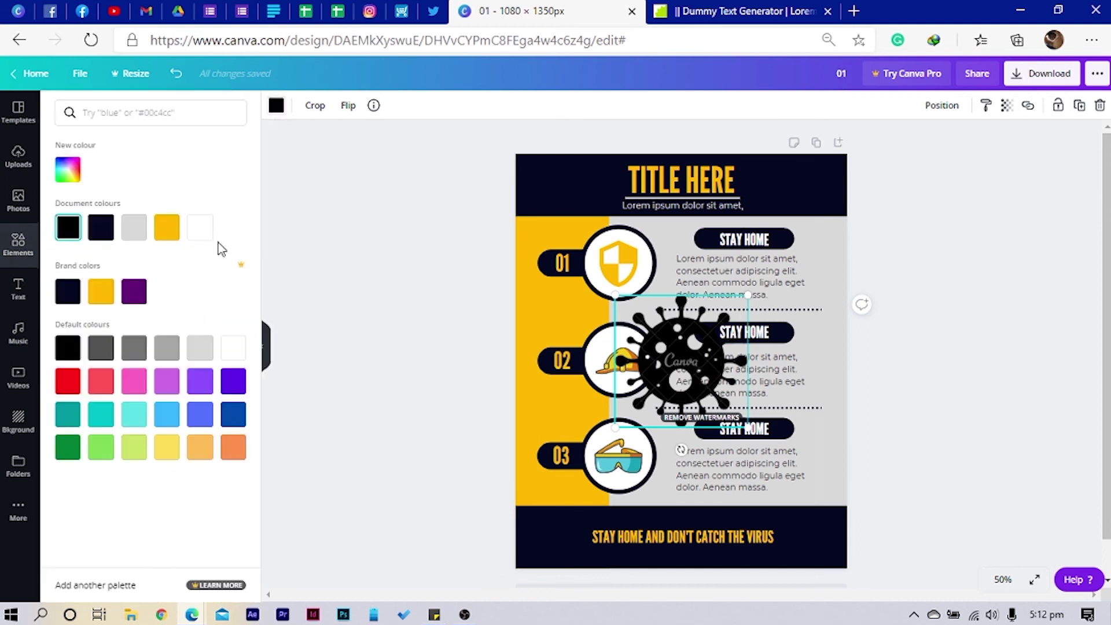
pyautogui.click(145, 233)
pyautogui.moveTo(747, 295); pyautogui.dragTo(582, 523)
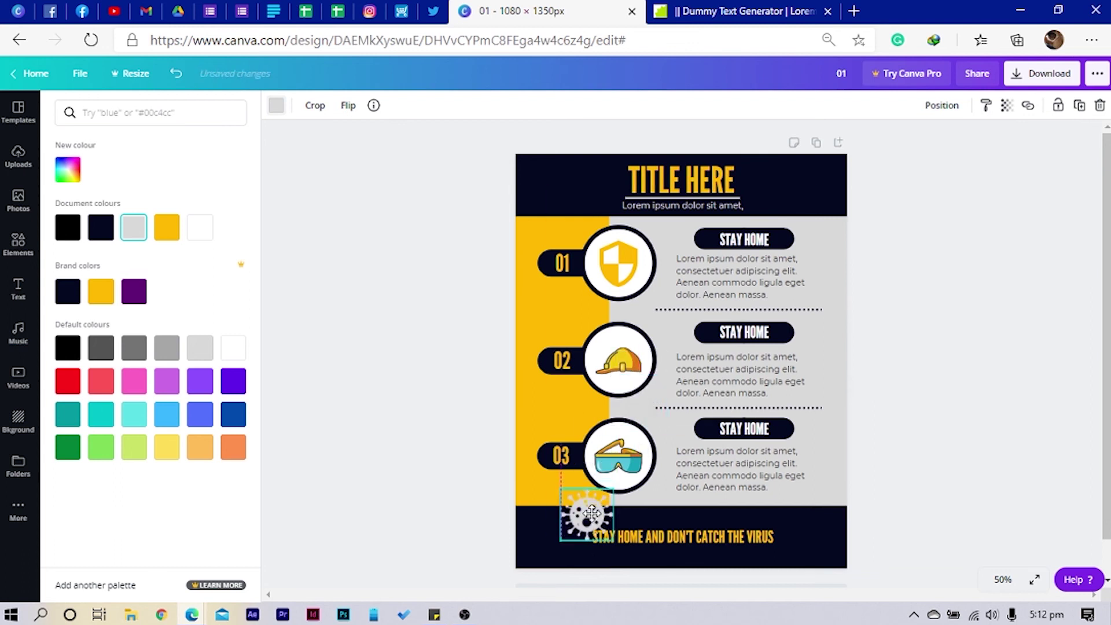
pyautogui.click(1006, 106)
pyautogui.doubleClick(992, 138)
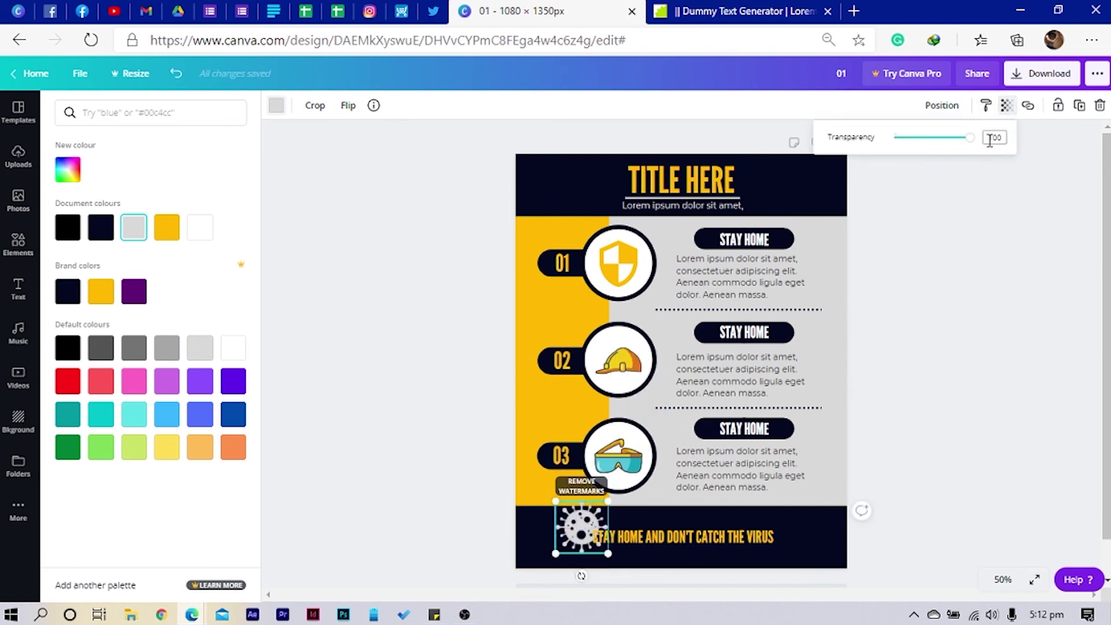
pyautogui.write('40')
pyautogui.press('Return')
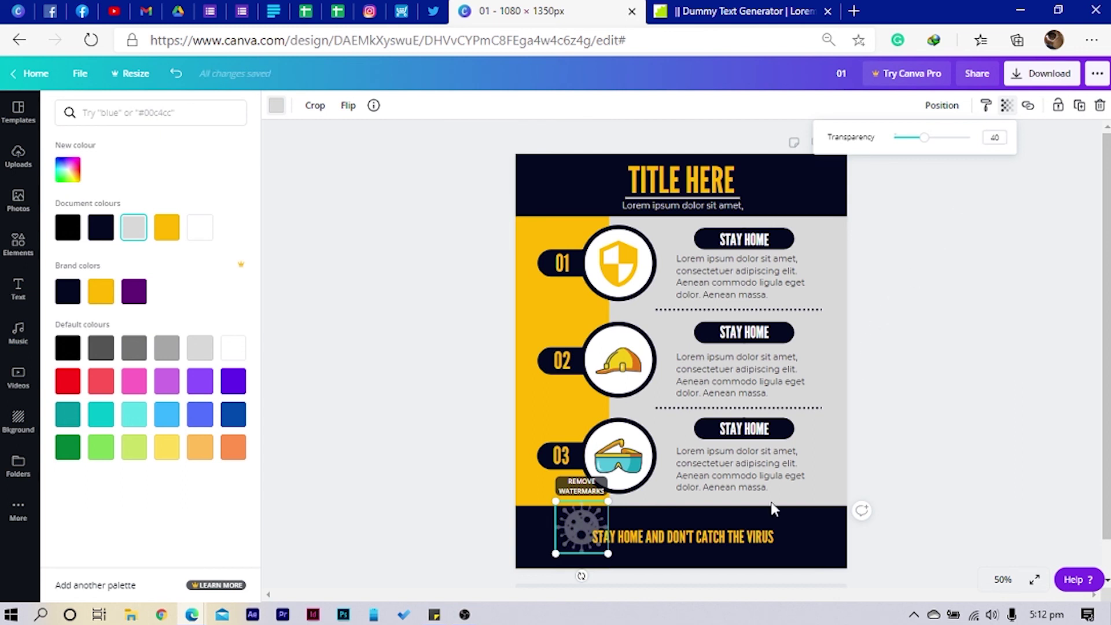
pyautogui.moveTo(571, 516); pyautogui.dragTo(553, 177)
# Tilt the virus about 50 degrees and select all five virus decorations together
pyautogui.moveTo(566, 233); pyautogui.dragTo(822, 557)
pyautogui.keyDown('shift'); pyautogui.click(551, 524); pyautogui.keyUp('shift')
pyautogui.keyDown('shift'); pyautogui.click(784, 431); pyautogui.keyUp('shift')
pyautogui.keyDown('shift'); pyautogui.click(532, 309); pyautogui.keyUp('shift')
pyautogui.keyDown('shift'); pyautogui.click(578, 194); pyautogui.keyUp('shift')
pyautogui.keyDown('shift'); pyautogui.click(793, 209); pyautogui.keyUp('shift')
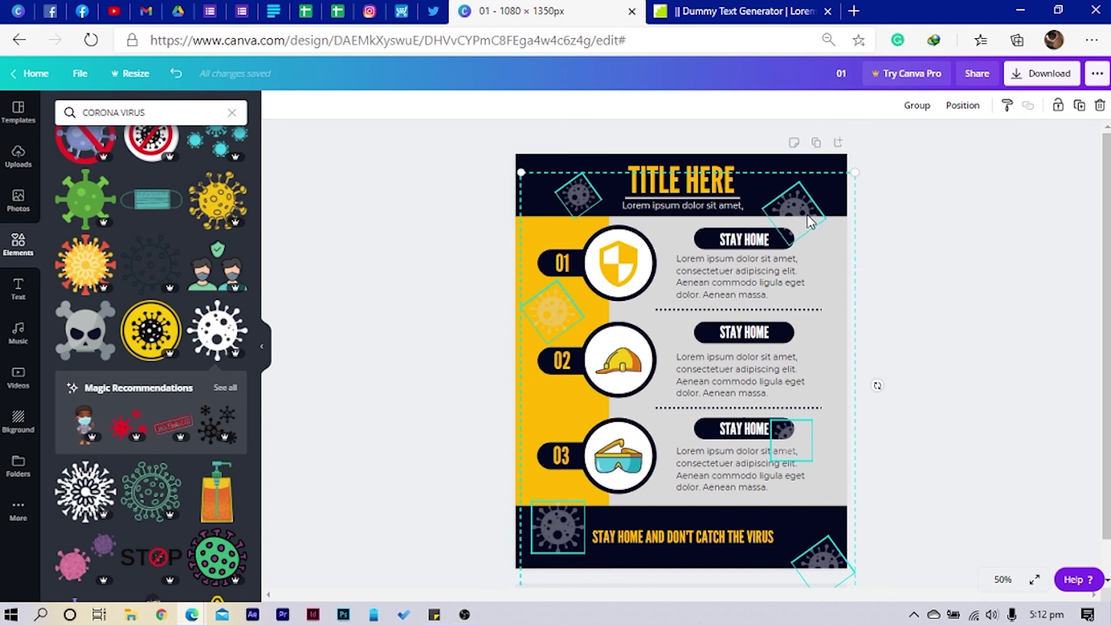
# Send the selected viruses backward behind the content, then switch to the Instagram tab
pyautogui.rightClick(804, 214)
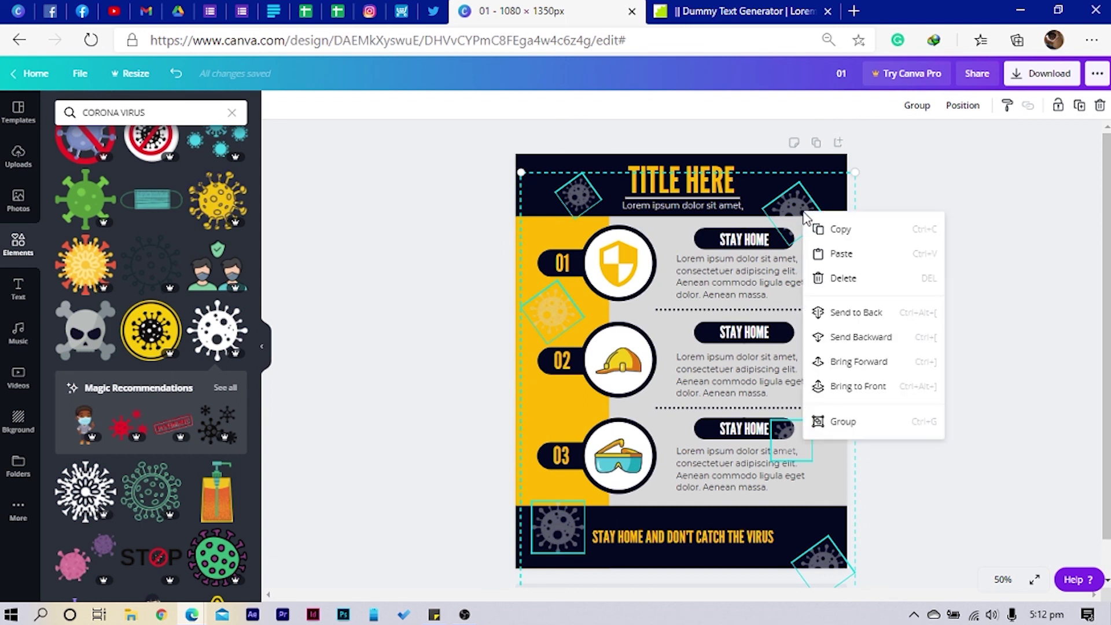
pyautogui.click(866, 340)
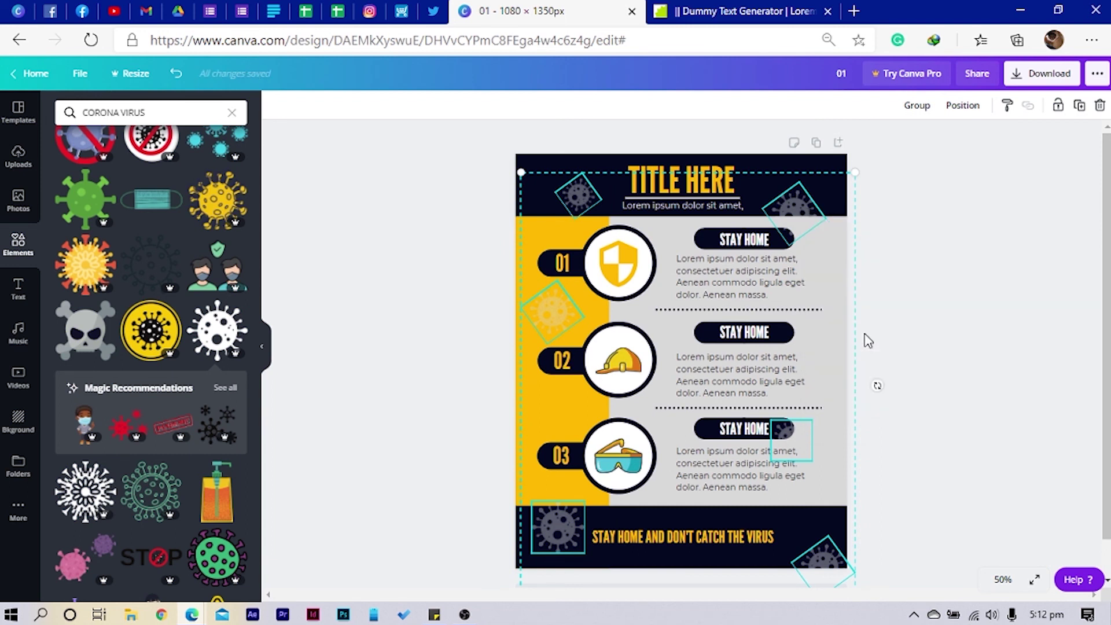
pyautogui.click(1002, 368)
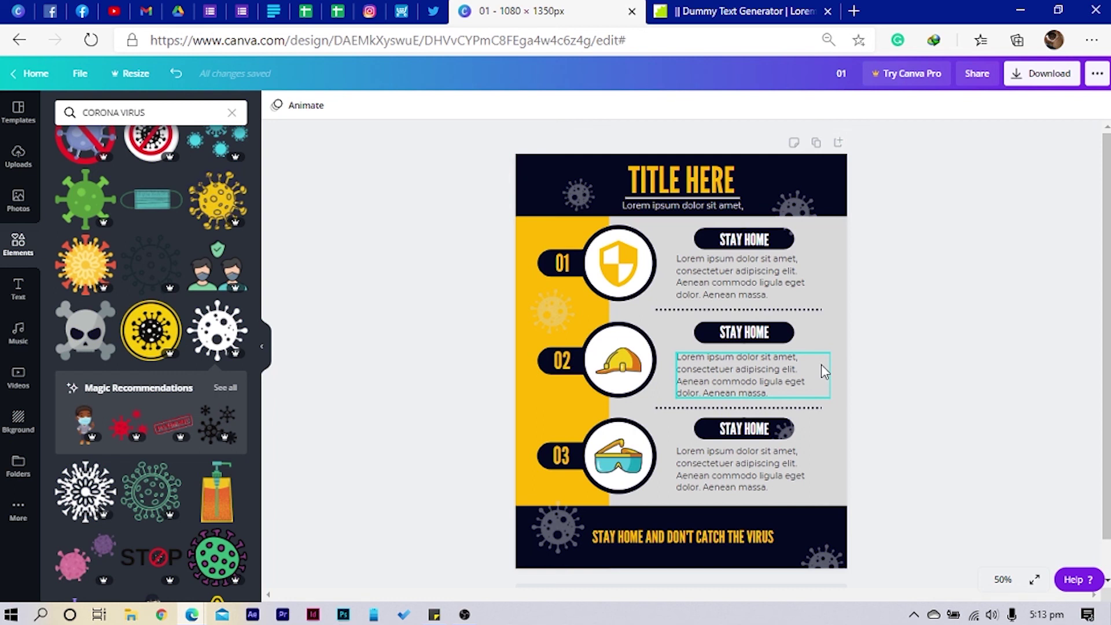
pyautogui.click(370, 11)
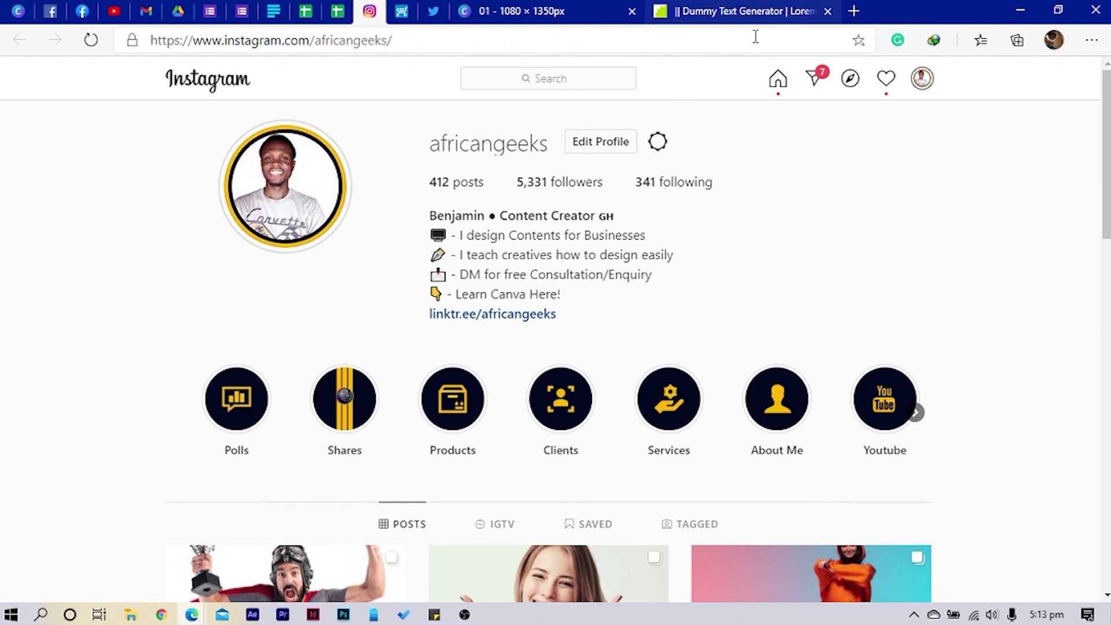
# Go via the Dummy Text Generator tab back to the Canva design tab
pyautogui.click(719, 7)
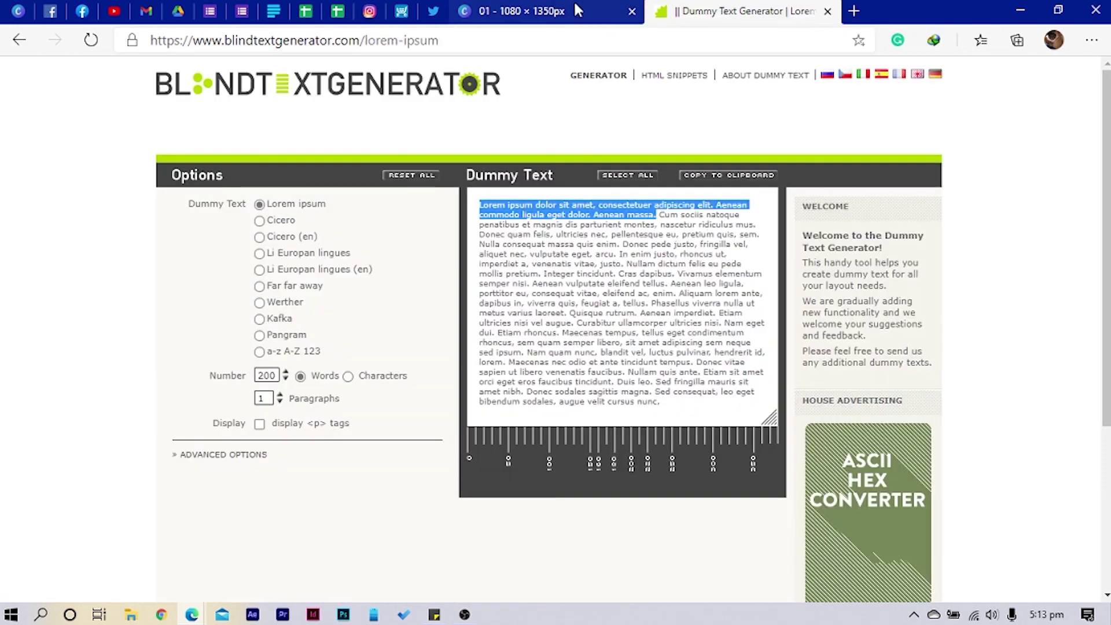
pyautogui.click(538, 11)
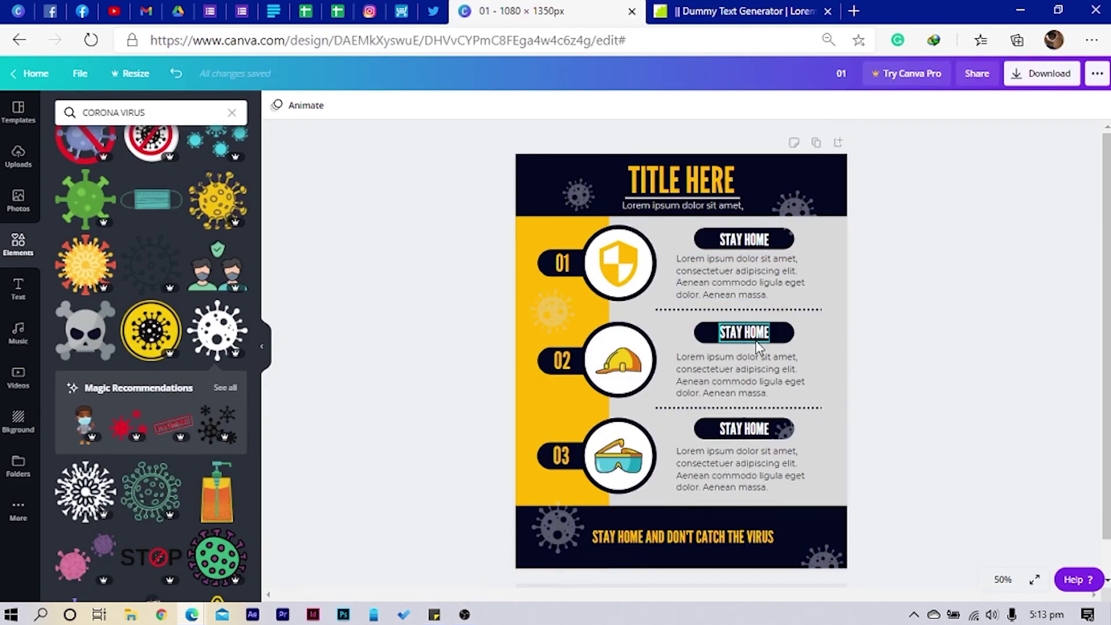